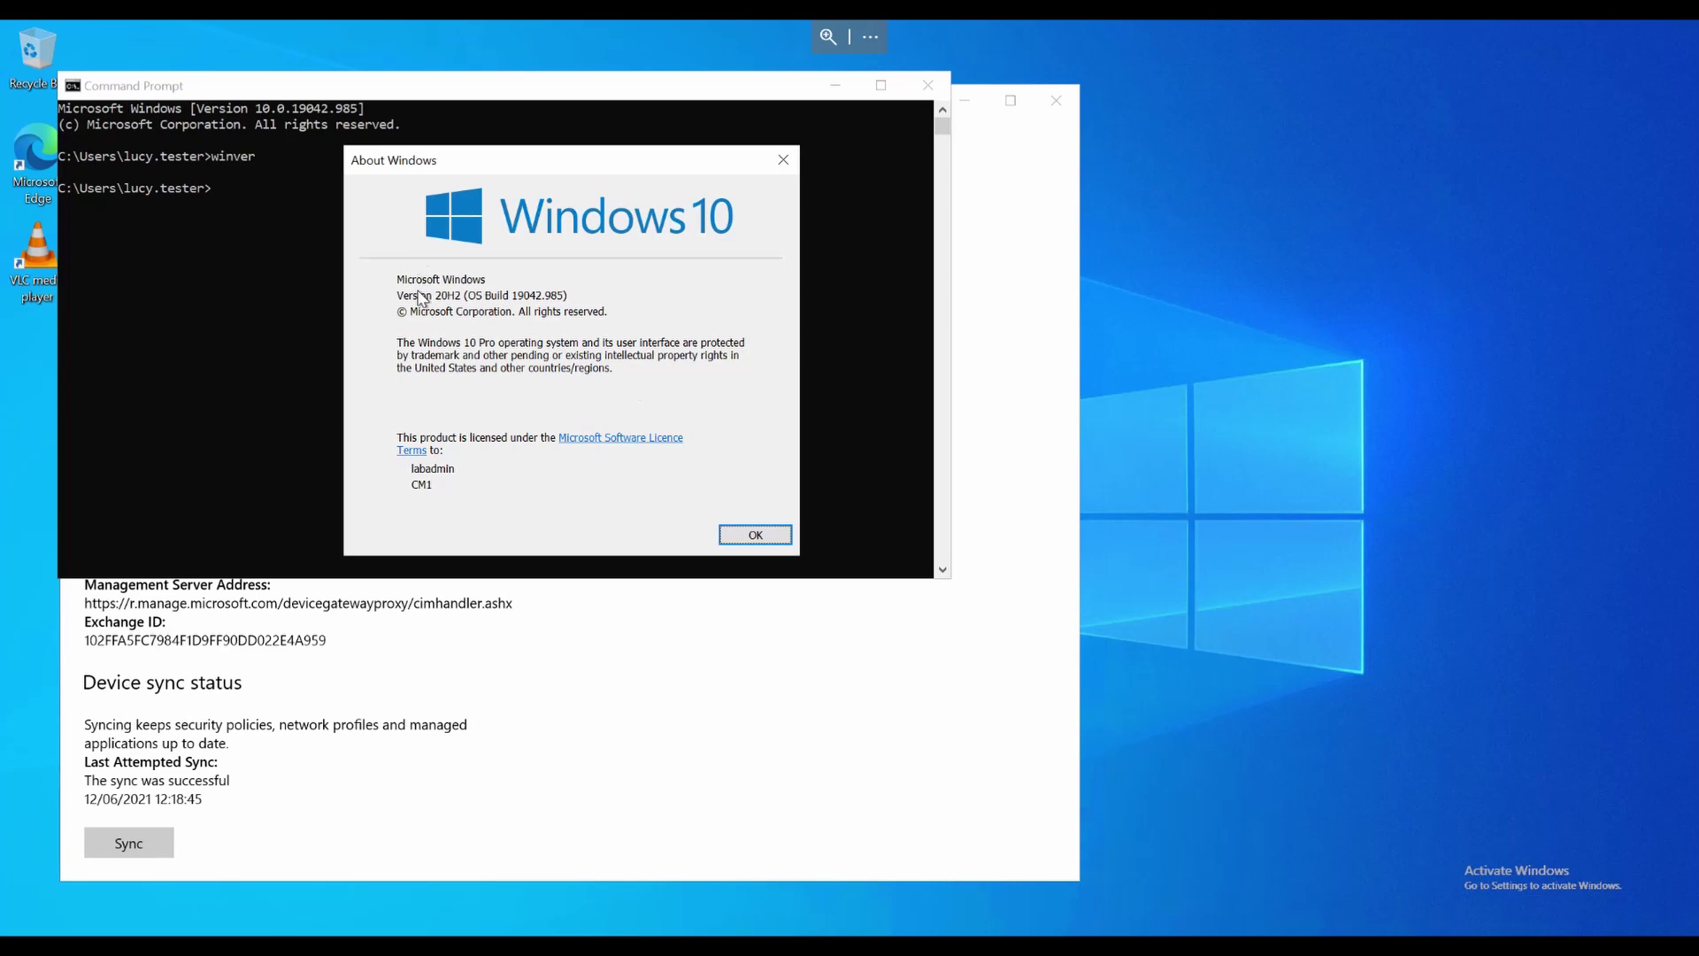
# - With version 20H2 (build 19042.985) confirmed, bring the Managed by getmodern Settings window forward
pyautogui.click(715, 881)
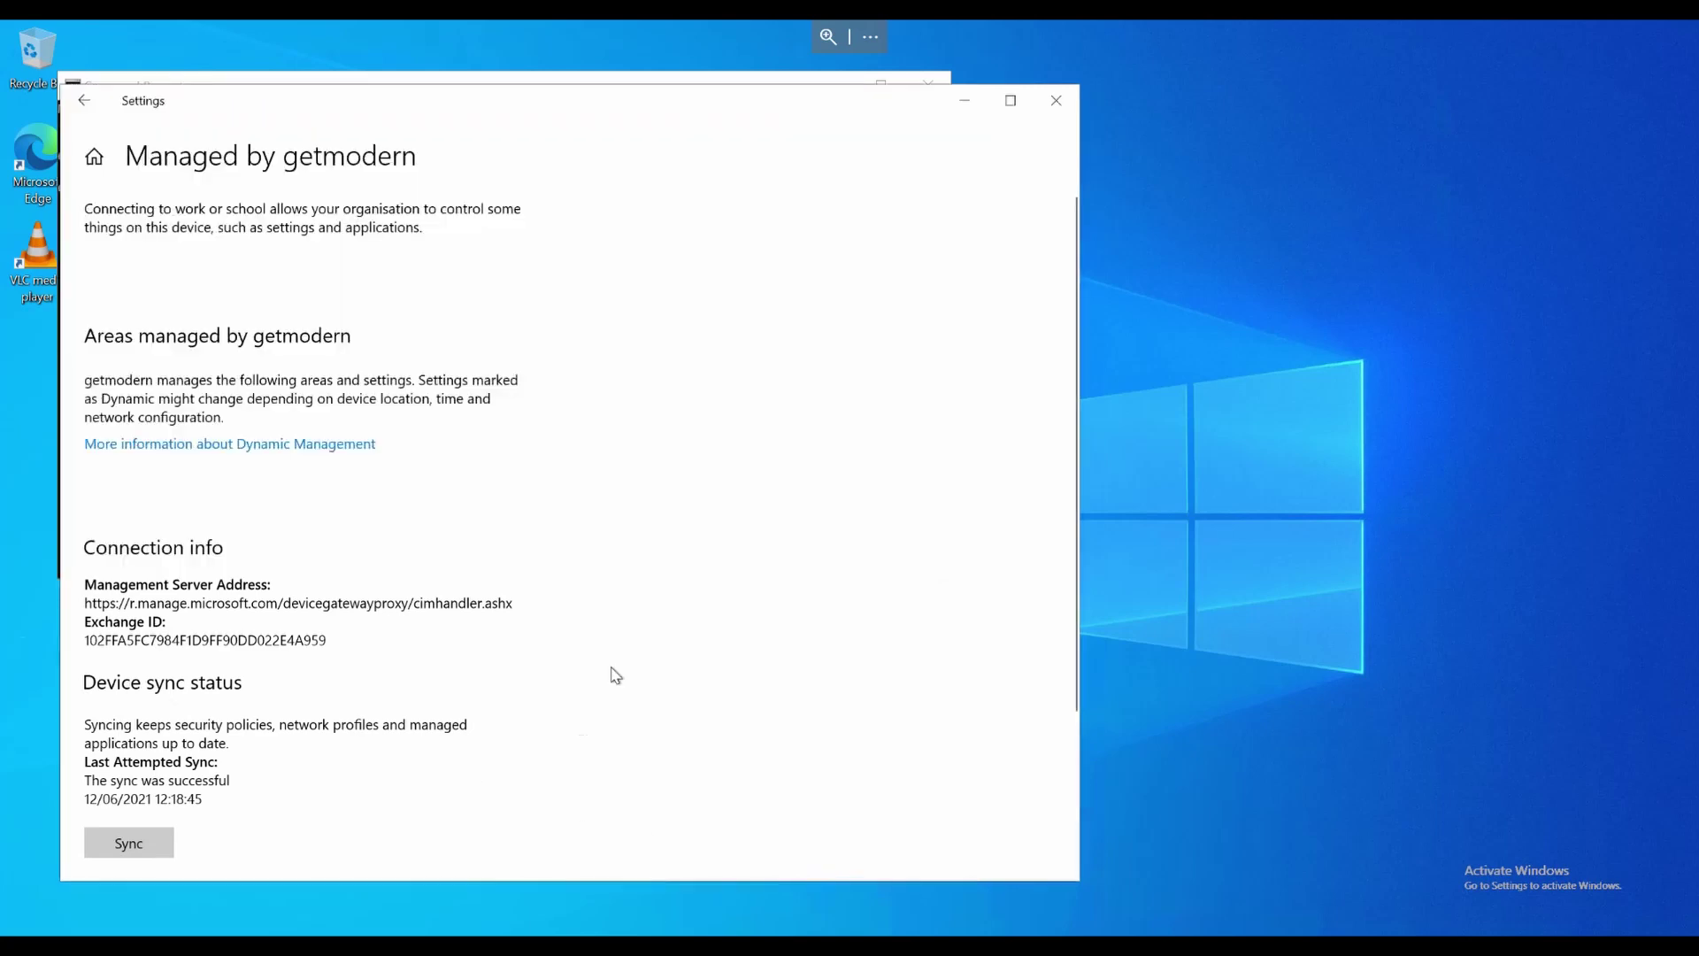
# - Return to Settings home, open Update & Security and check for Windows updates
pyautogui.click(84, 100)
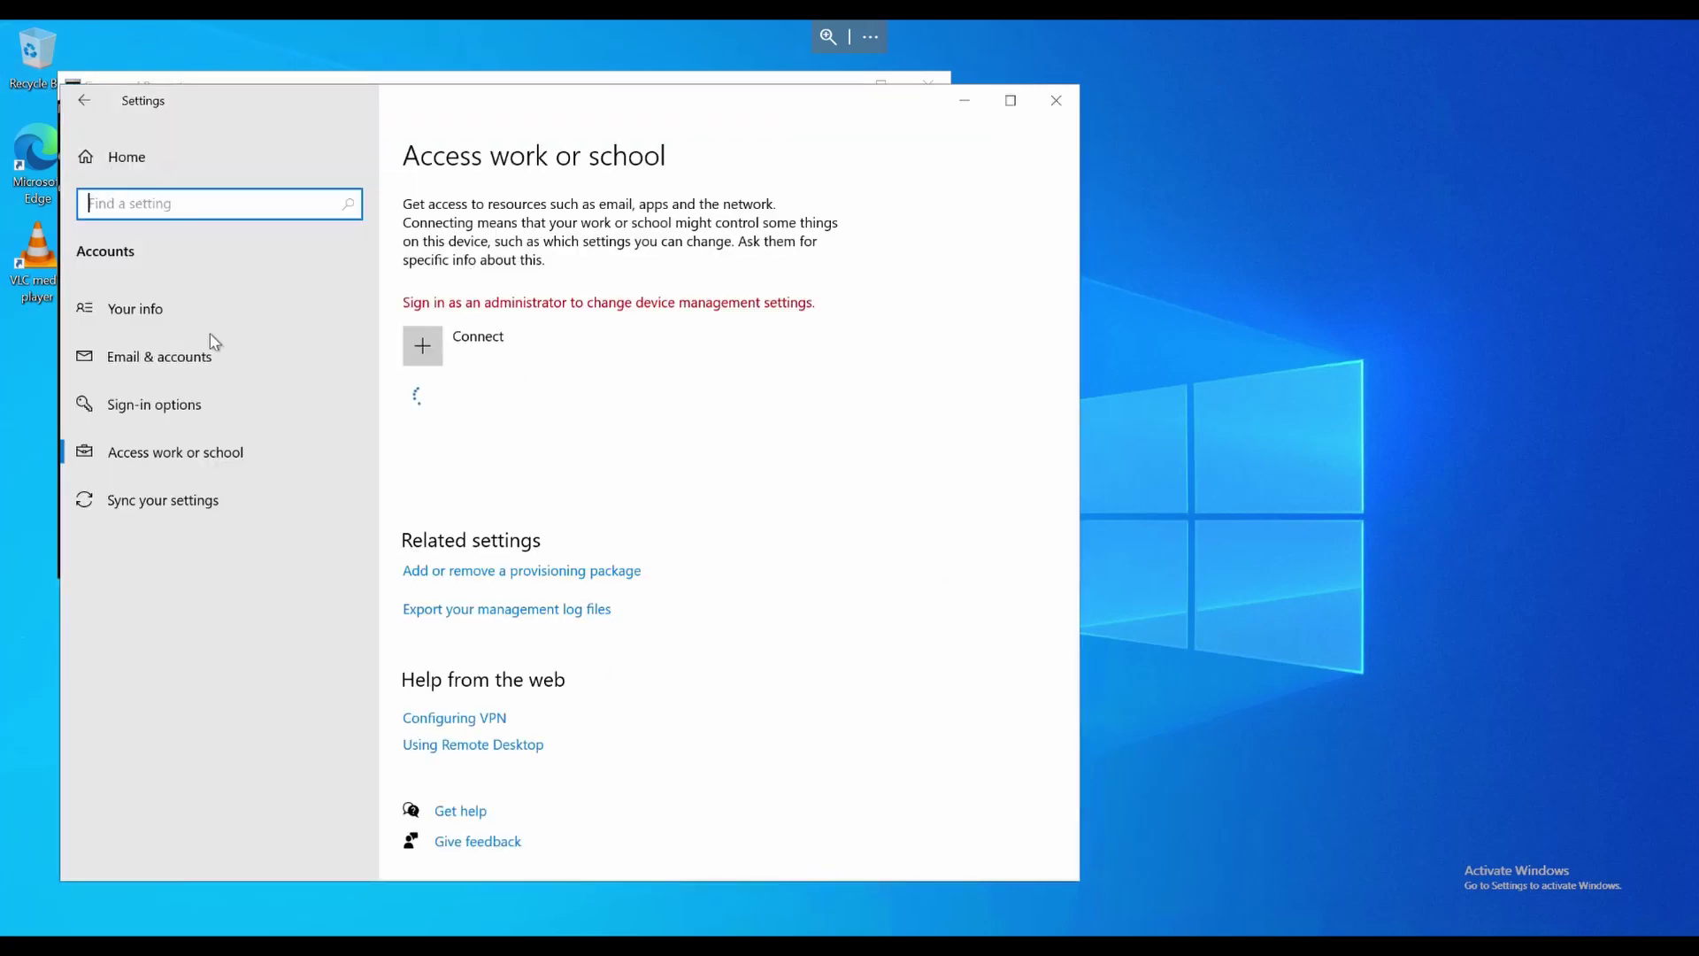
pyautogui.click(93, 157)
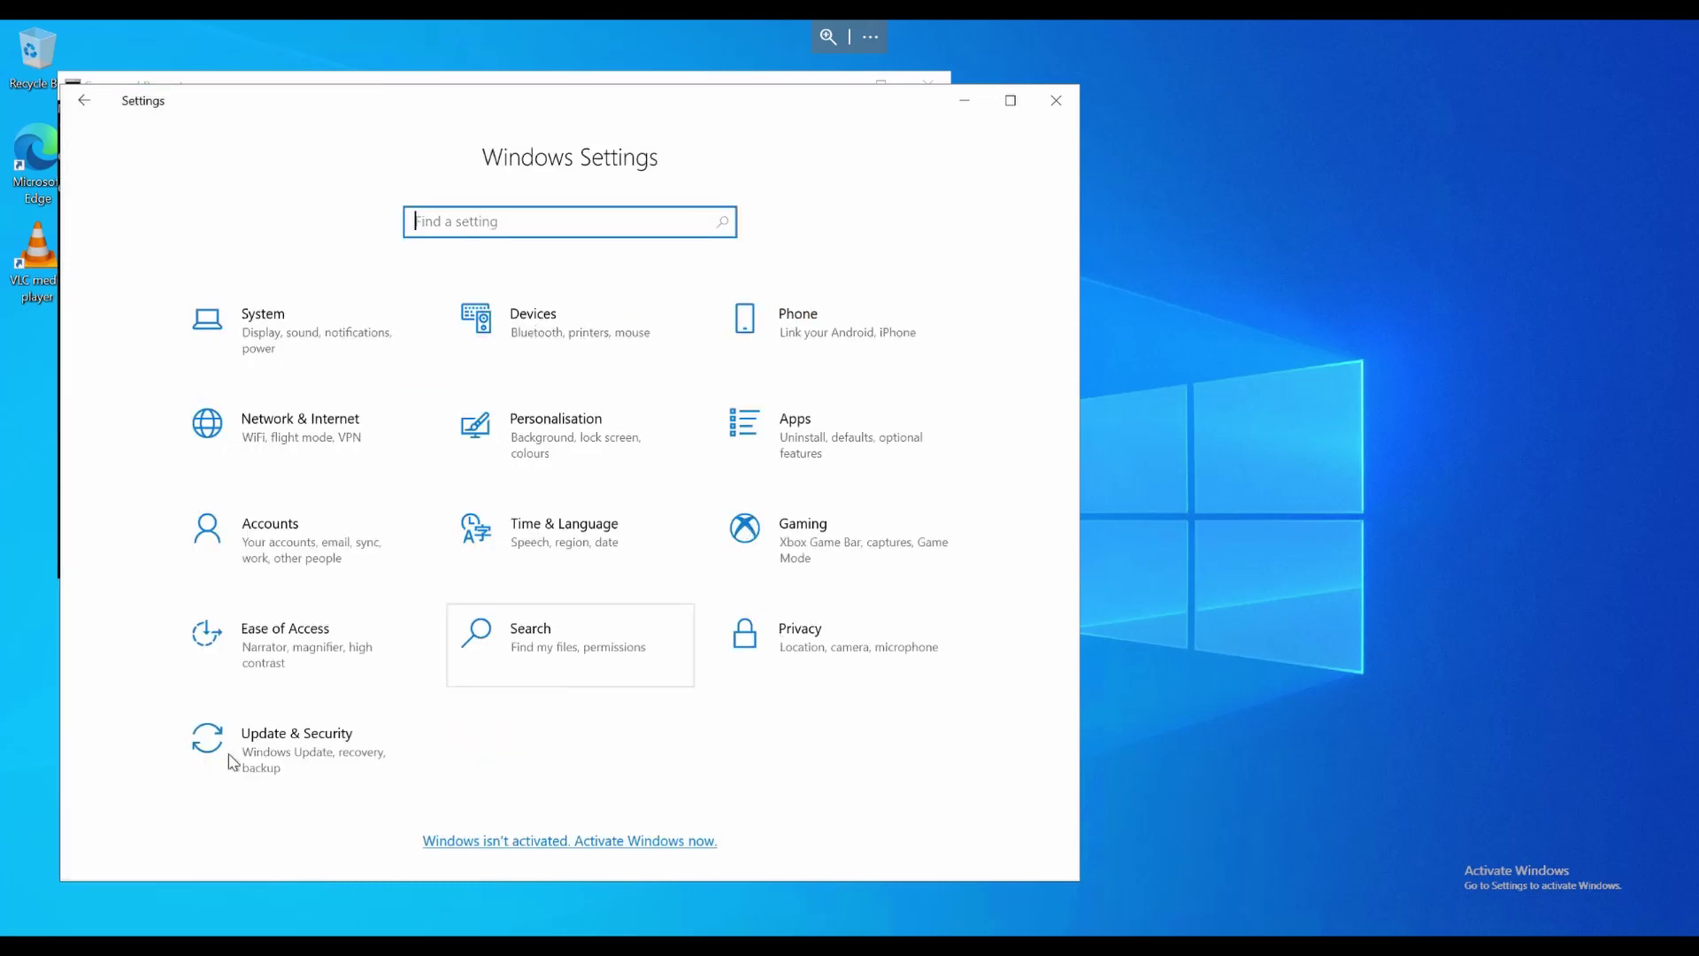
pyautogui.click(277, 759)
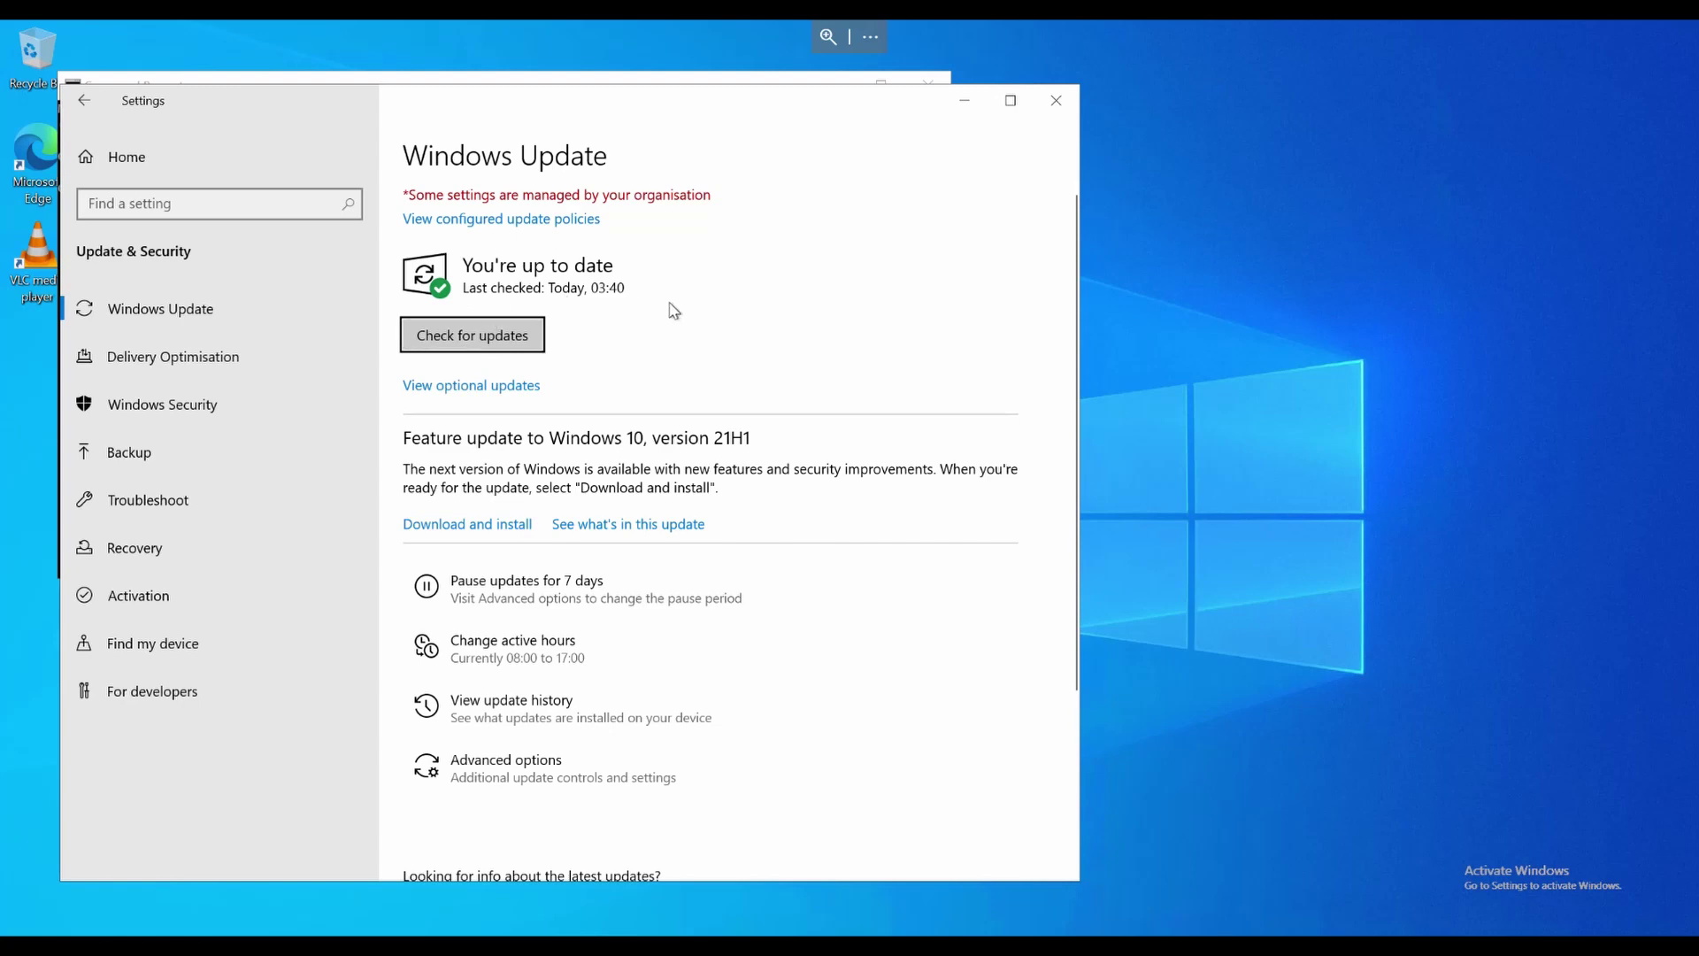
pyautogui.click(428, 338)
pyautogui.click(491, 340)
# - Scroll through the configured update policies the organisation has set on this device
pyautogui.click(505, 220)
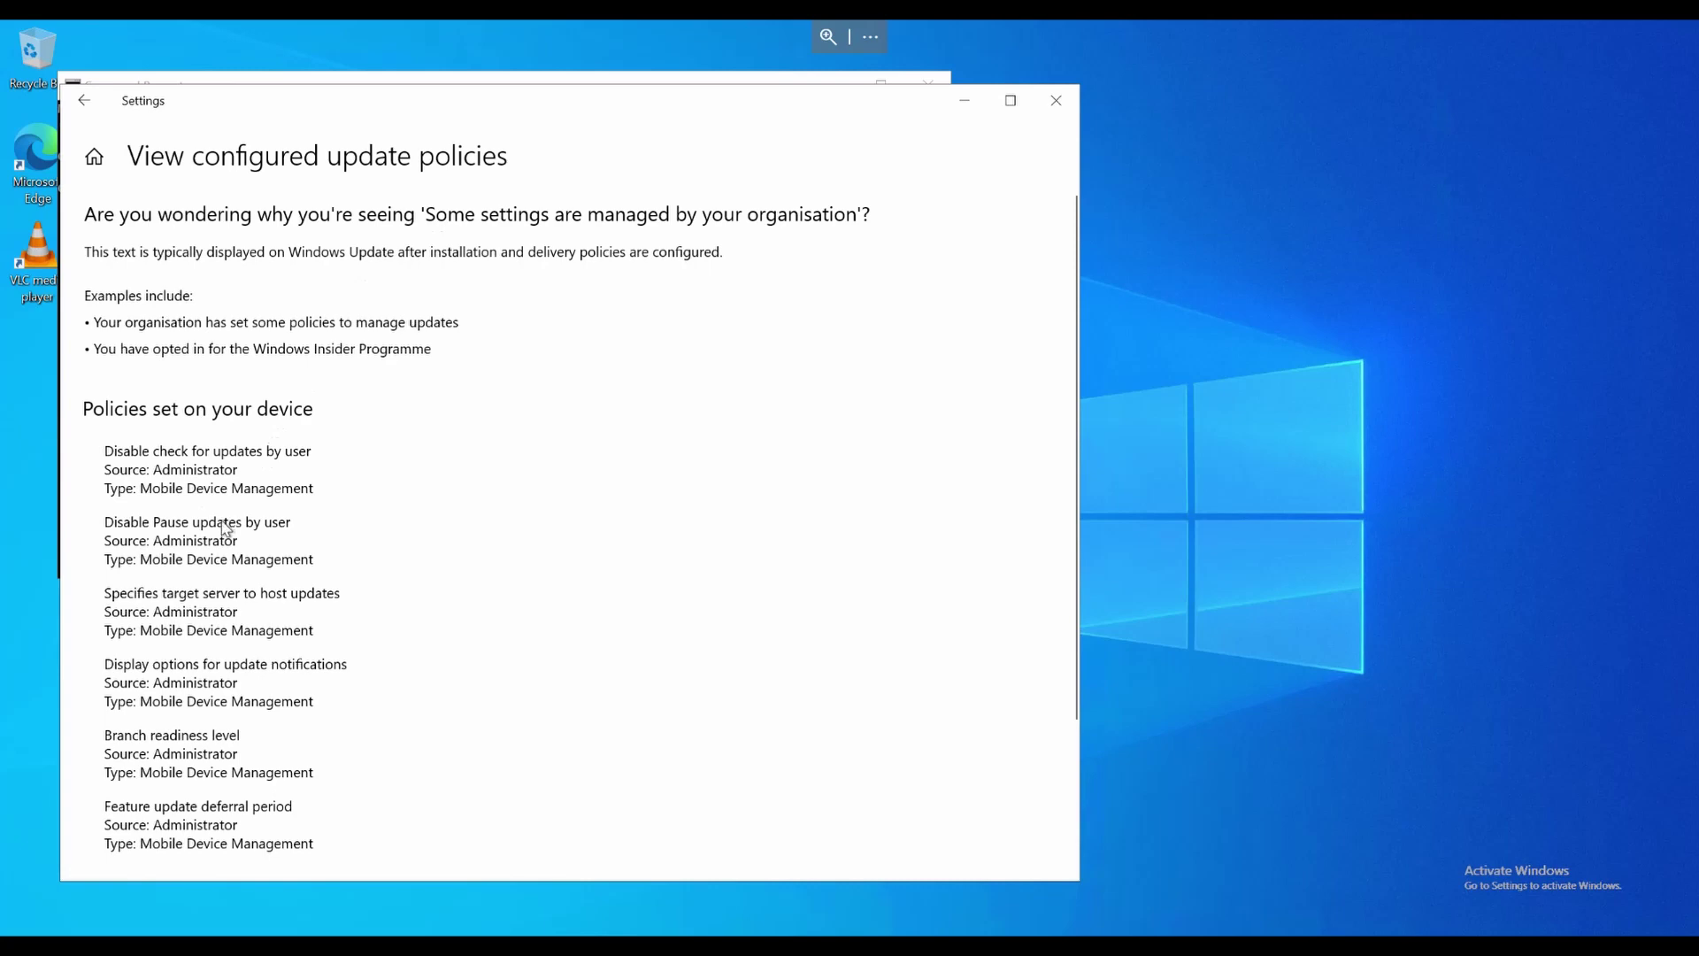
pyautogui.scroll(-3, 225, 529)
pyautogui.scroll(1, 225, 529)
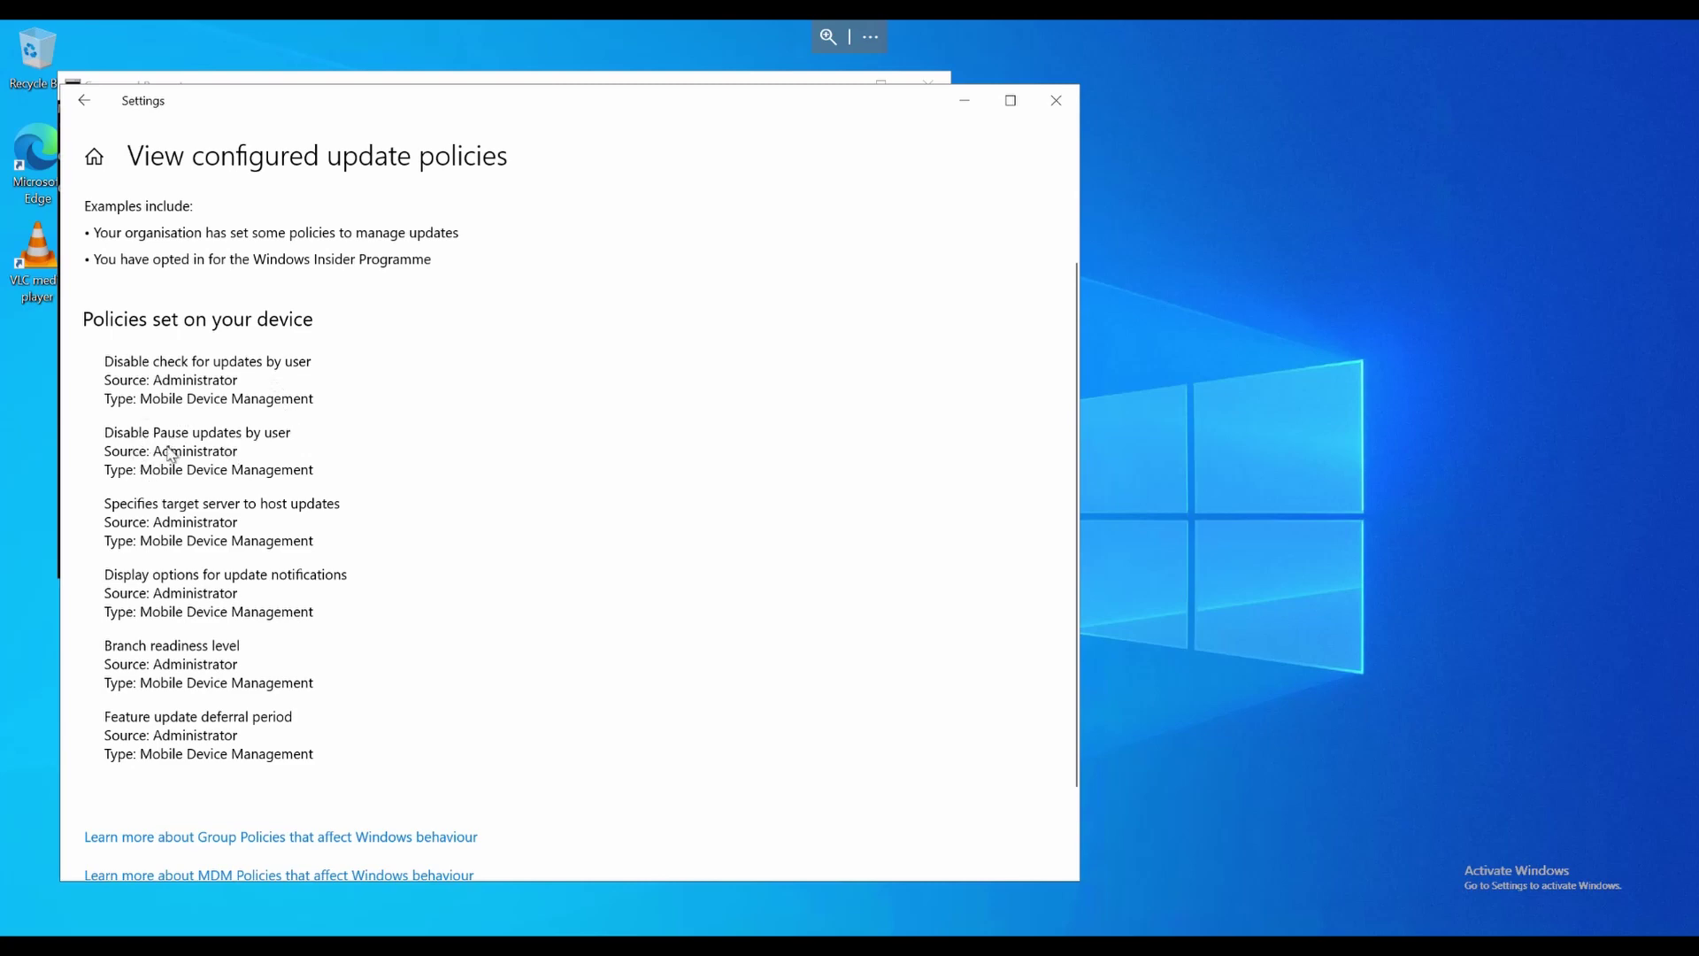
pyautogui.scroll(1, 241, 455)
pyautogui.scroll(1, 241, 456)
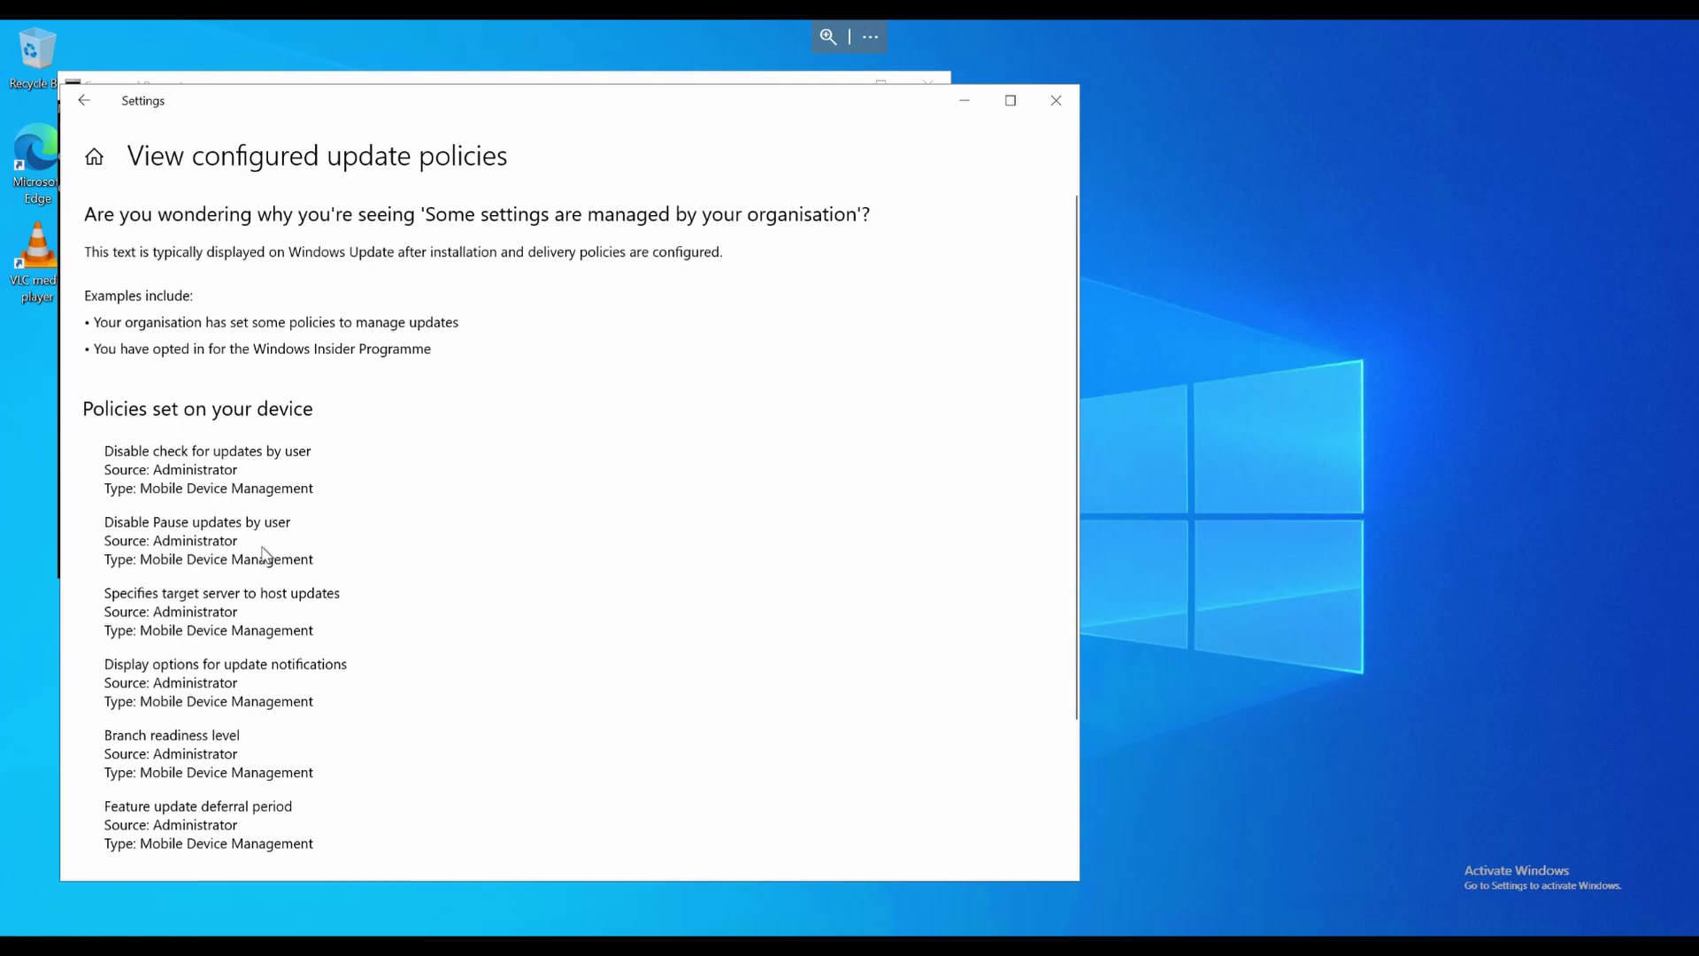
pyautogui.scroll(-3, 264, 555)
pyautogui.scroll(2, 266, 554)
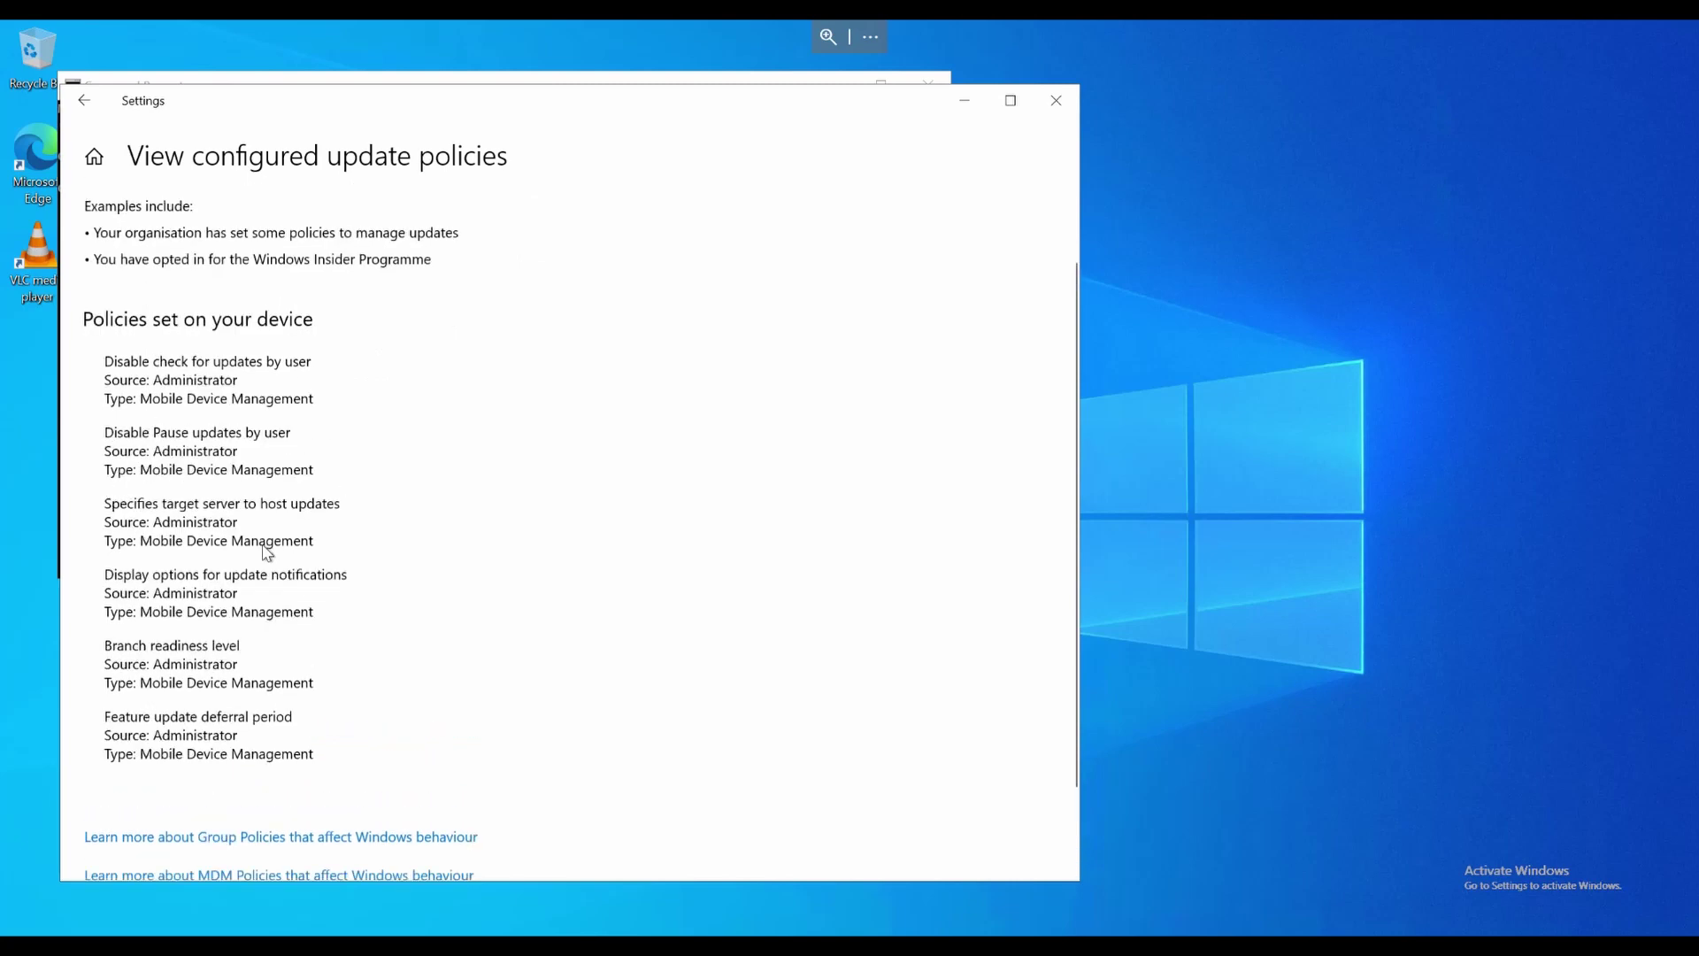
pyautogui.scroll(2, 267, 554)
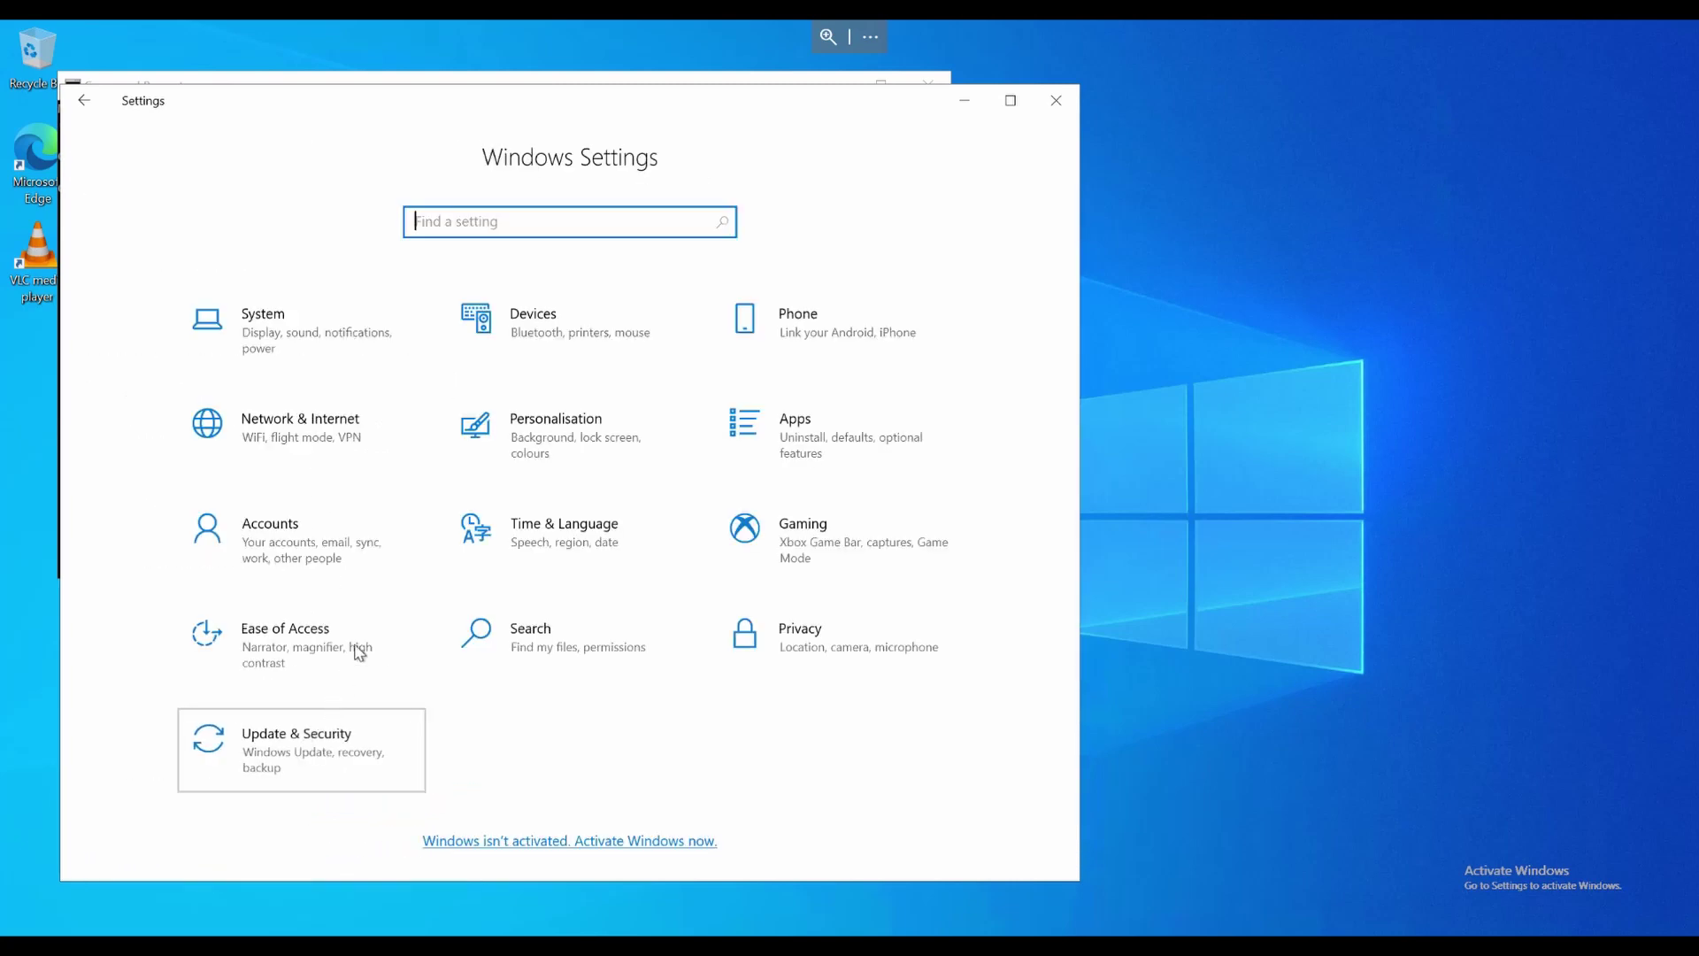
pyautogui.press('Return')
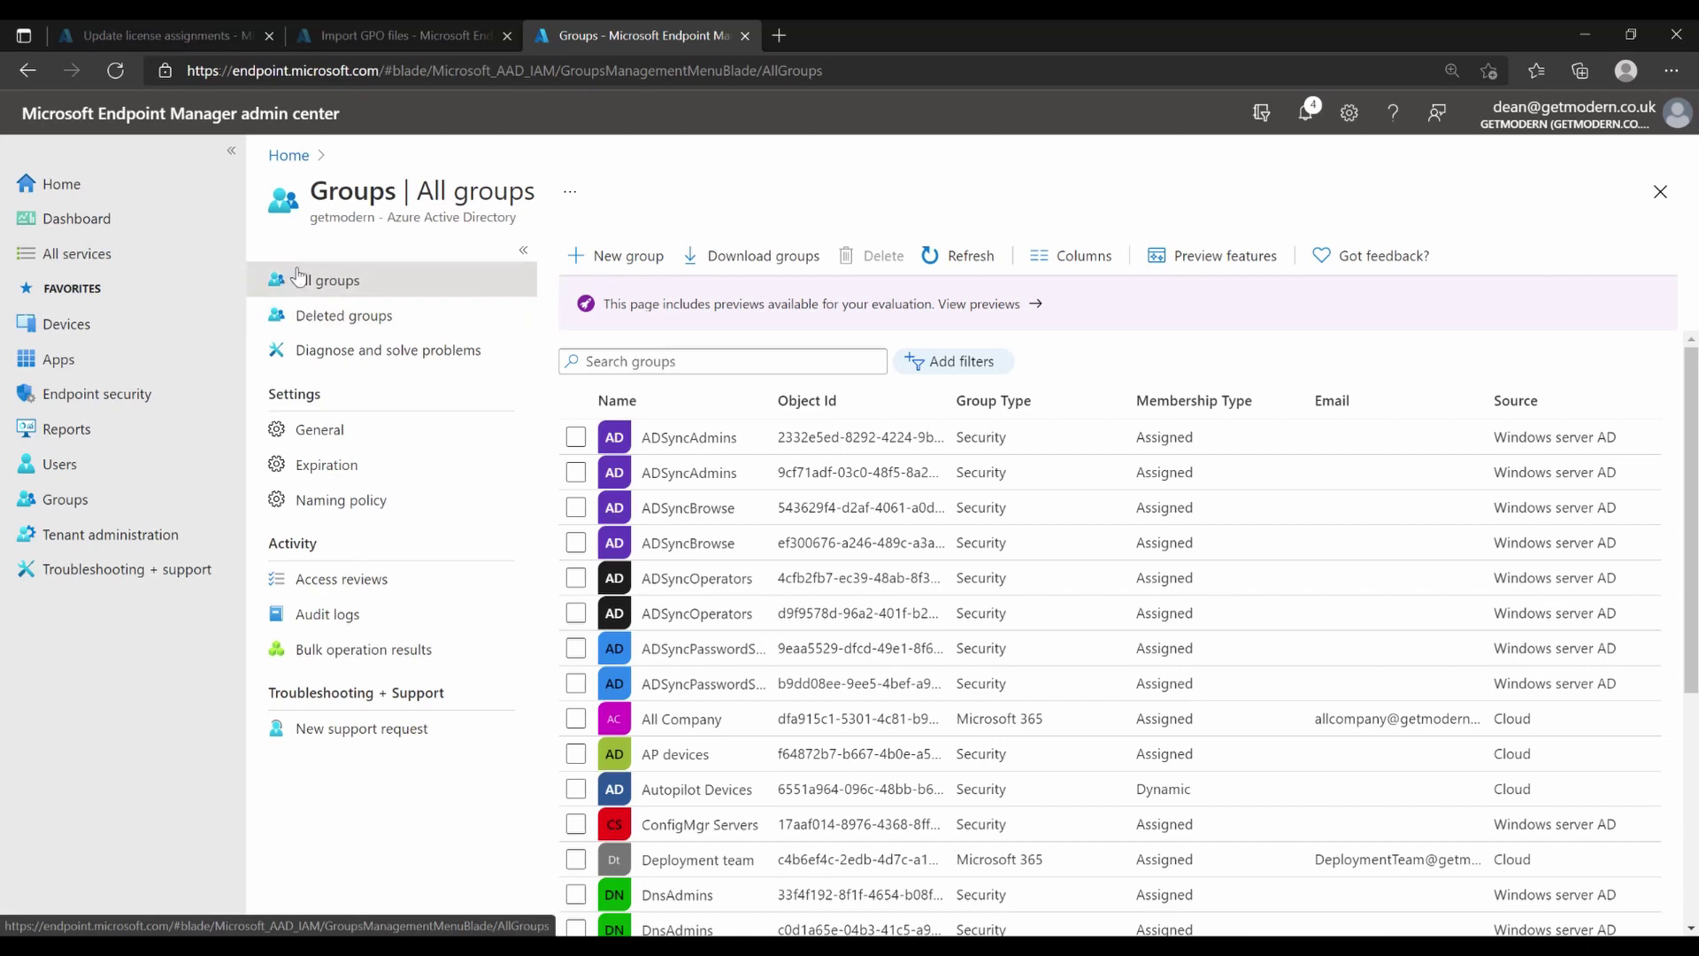
# - Start creating a new profile under Devices > Windows 10 update rings
pyautogui.click(106, 329)
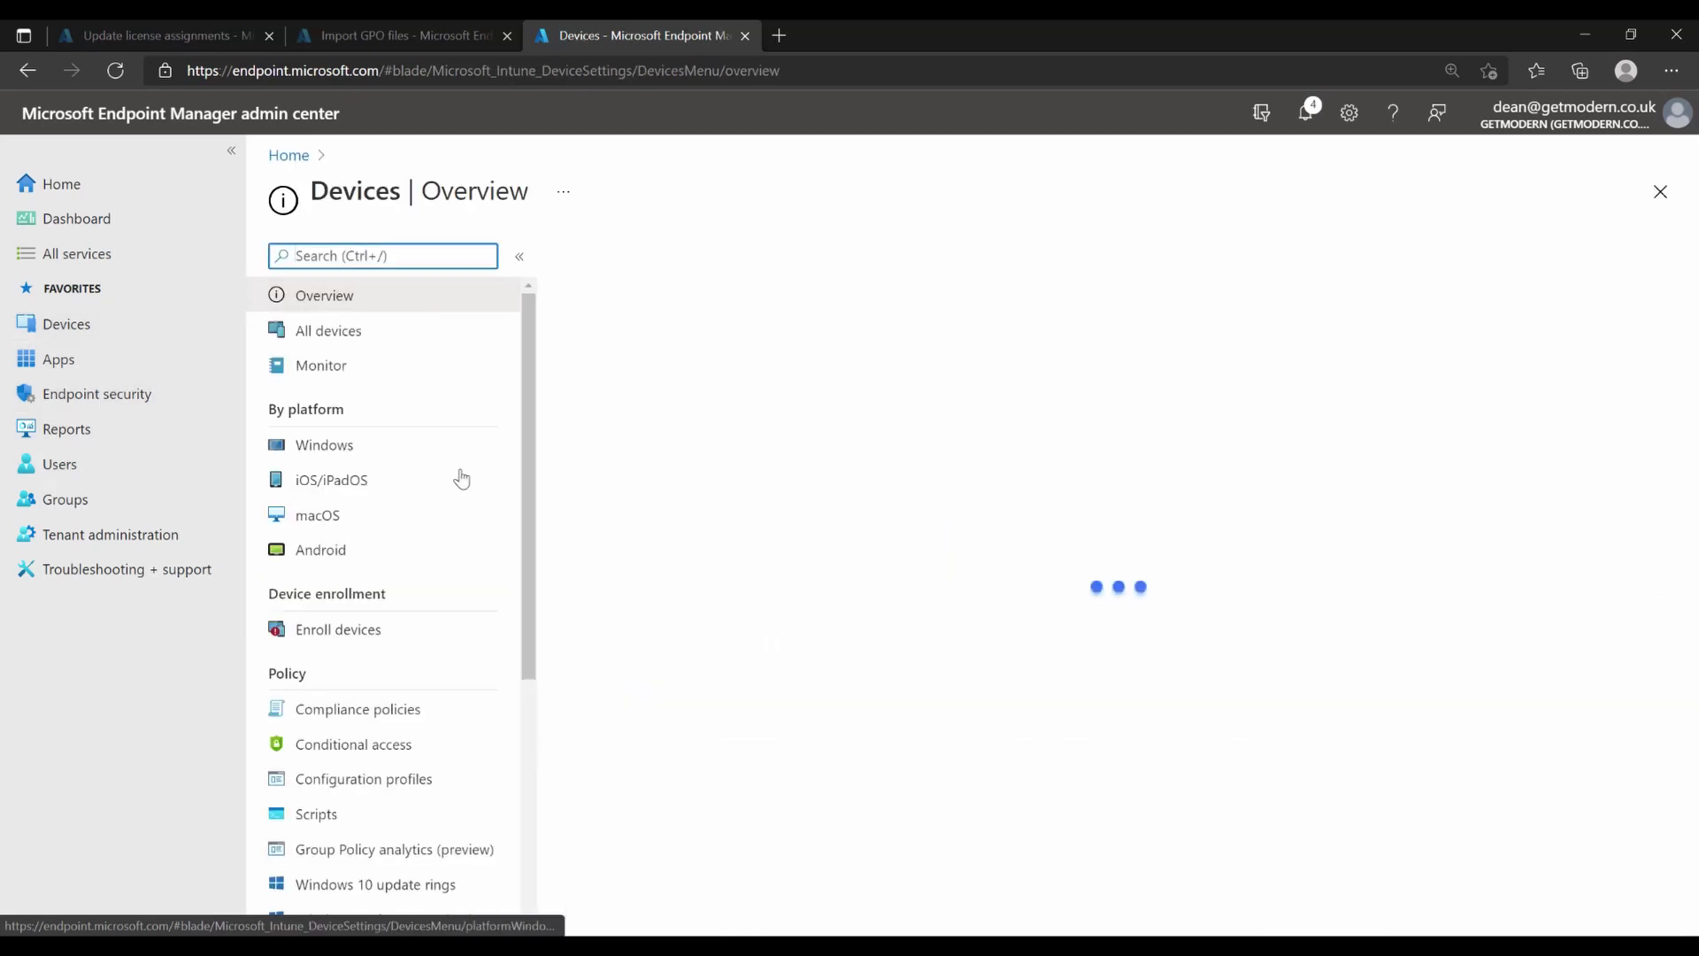
pyautogui.scroll(-4, 407, 690)
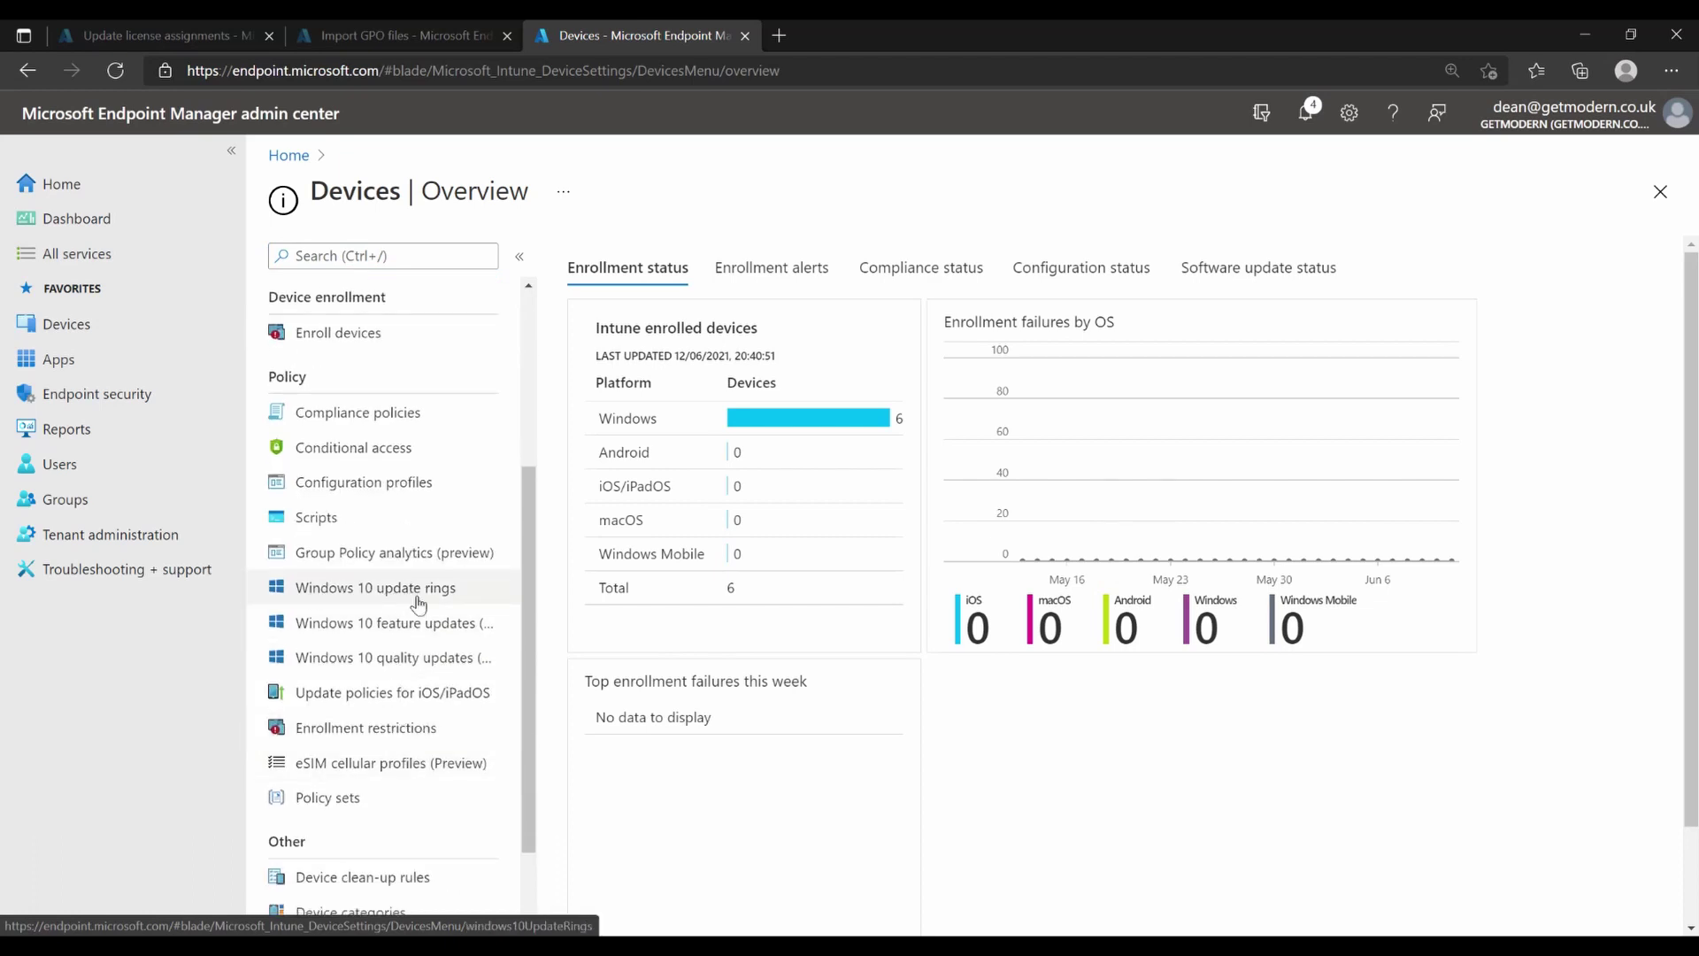
pyautogui.click(419, 605)
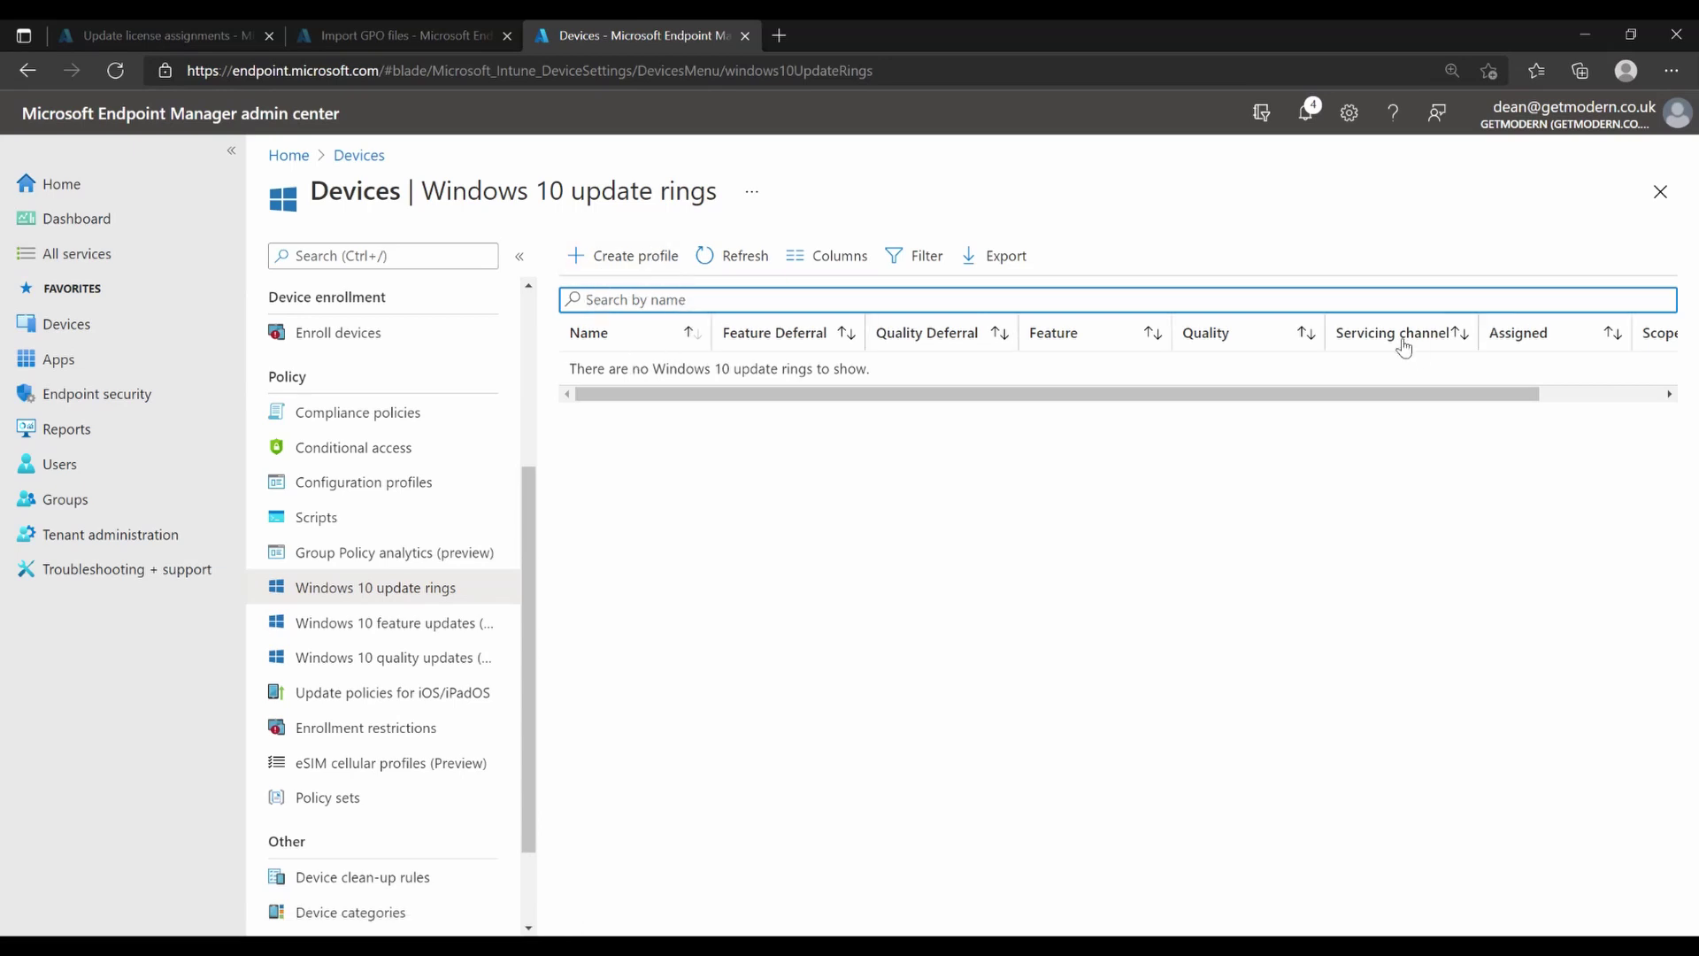
pyautogui.click(622, 259)
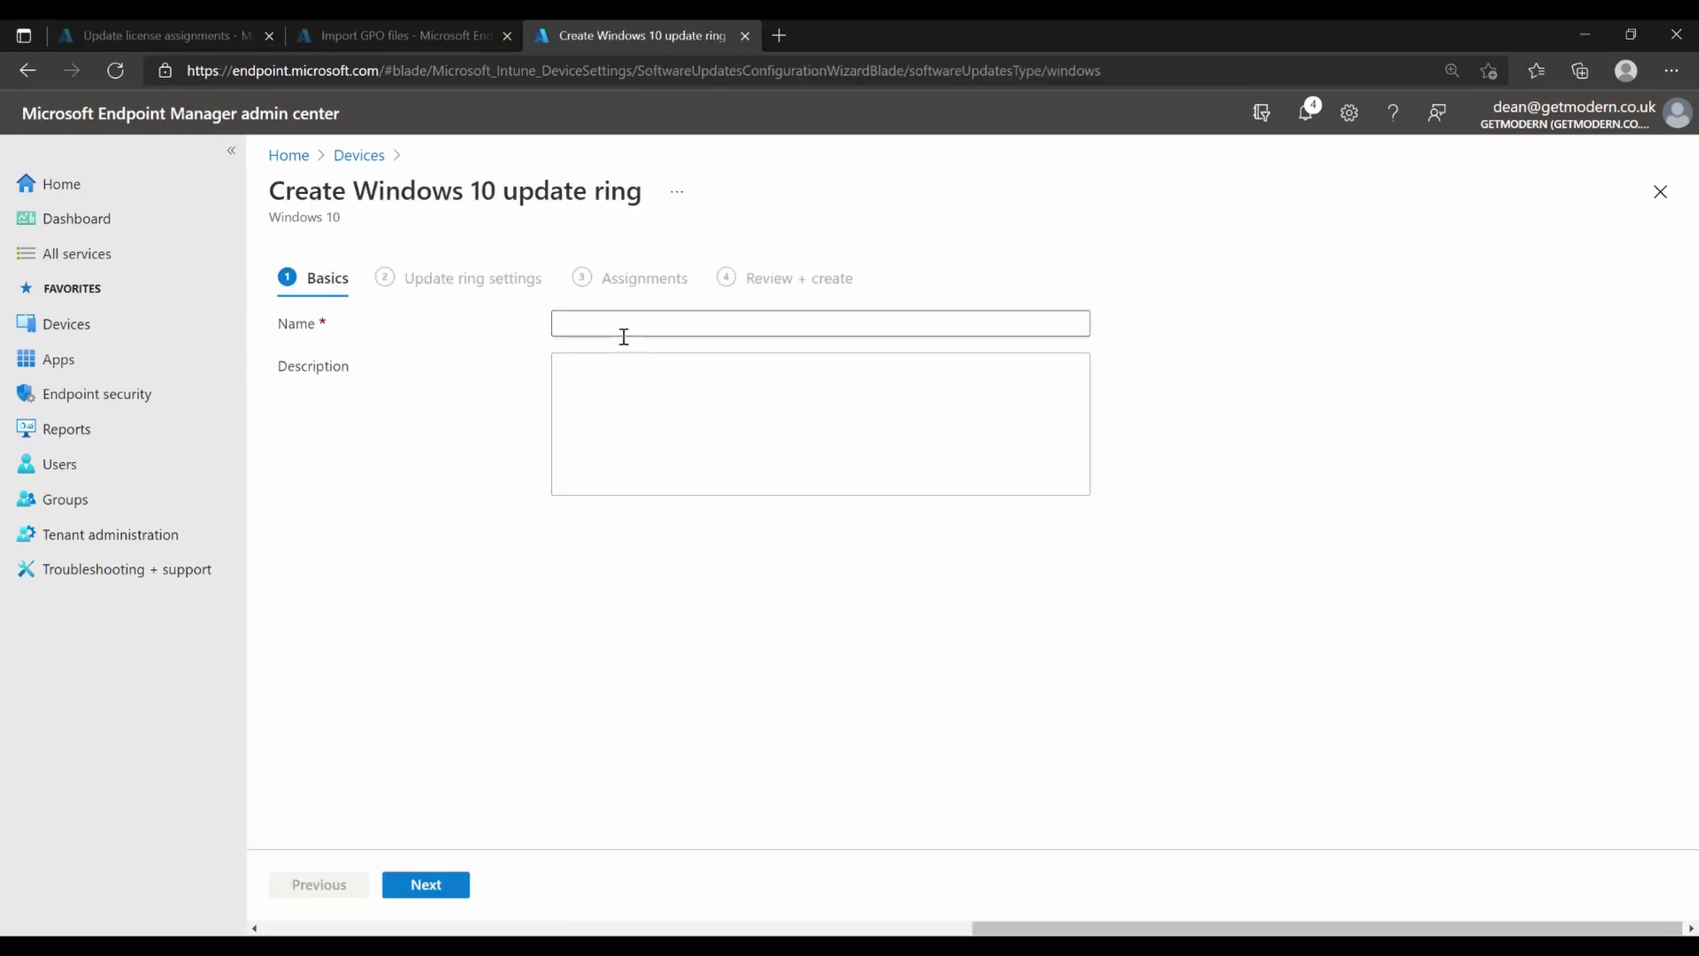
# - Name the ring 'Current - Update ring 1 - first look testers' and continue to settings
pyautogui.click(603, 327)
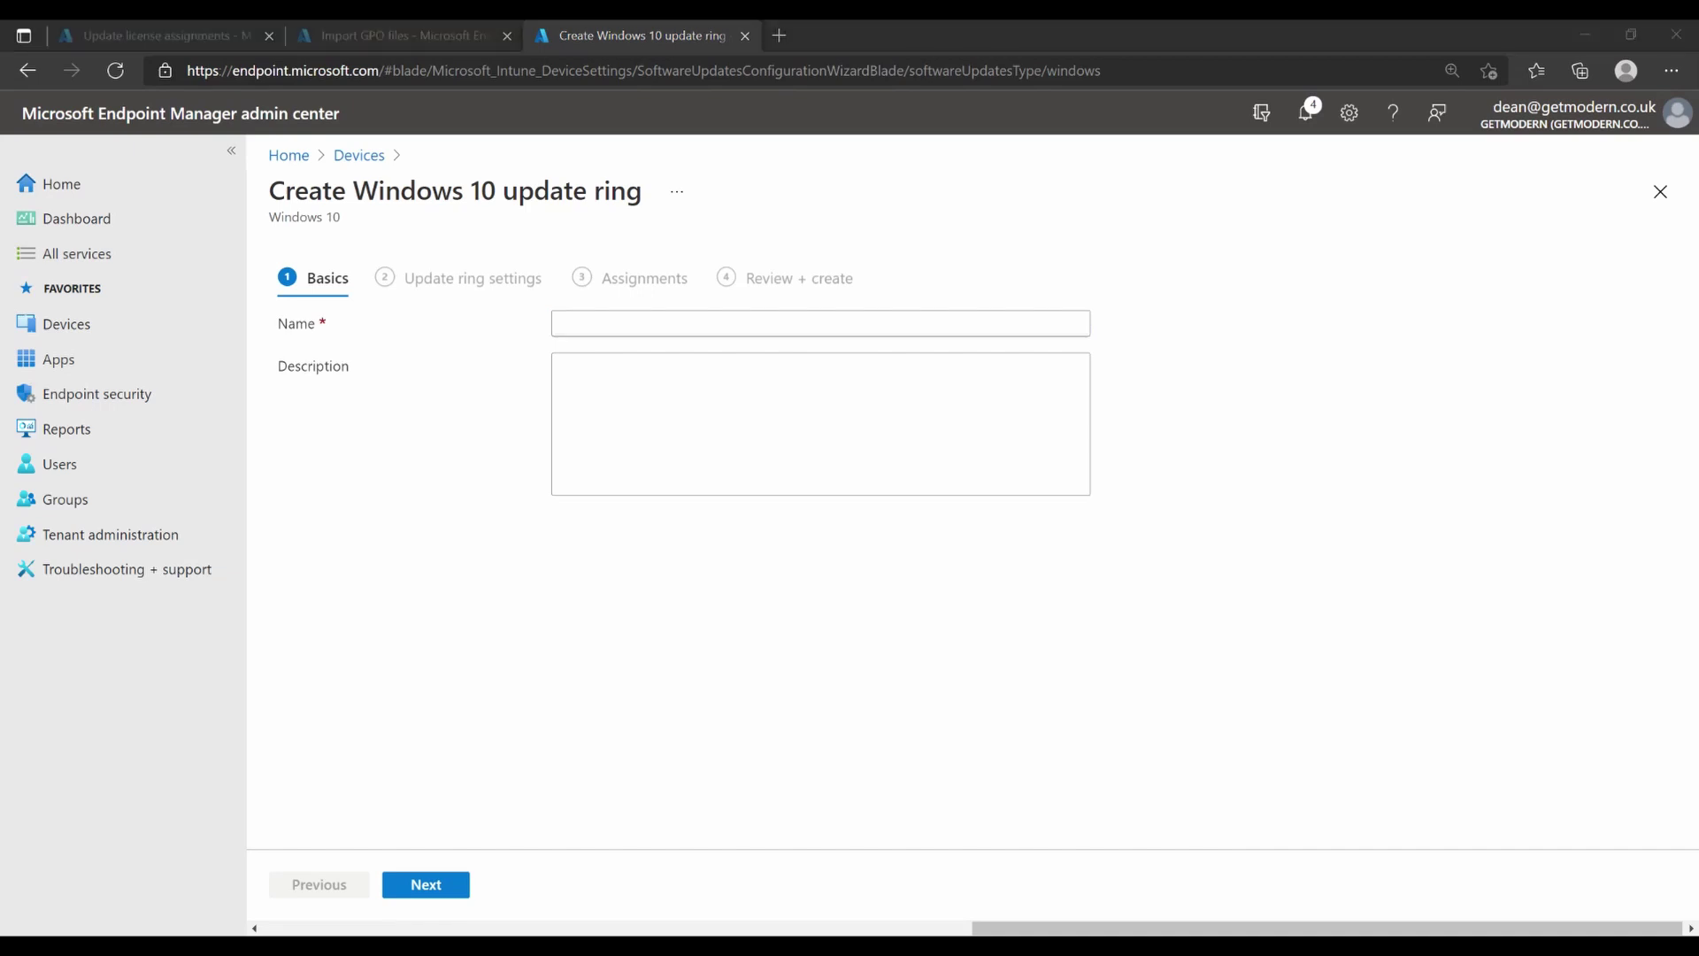
pyautogui.click(619, 322)
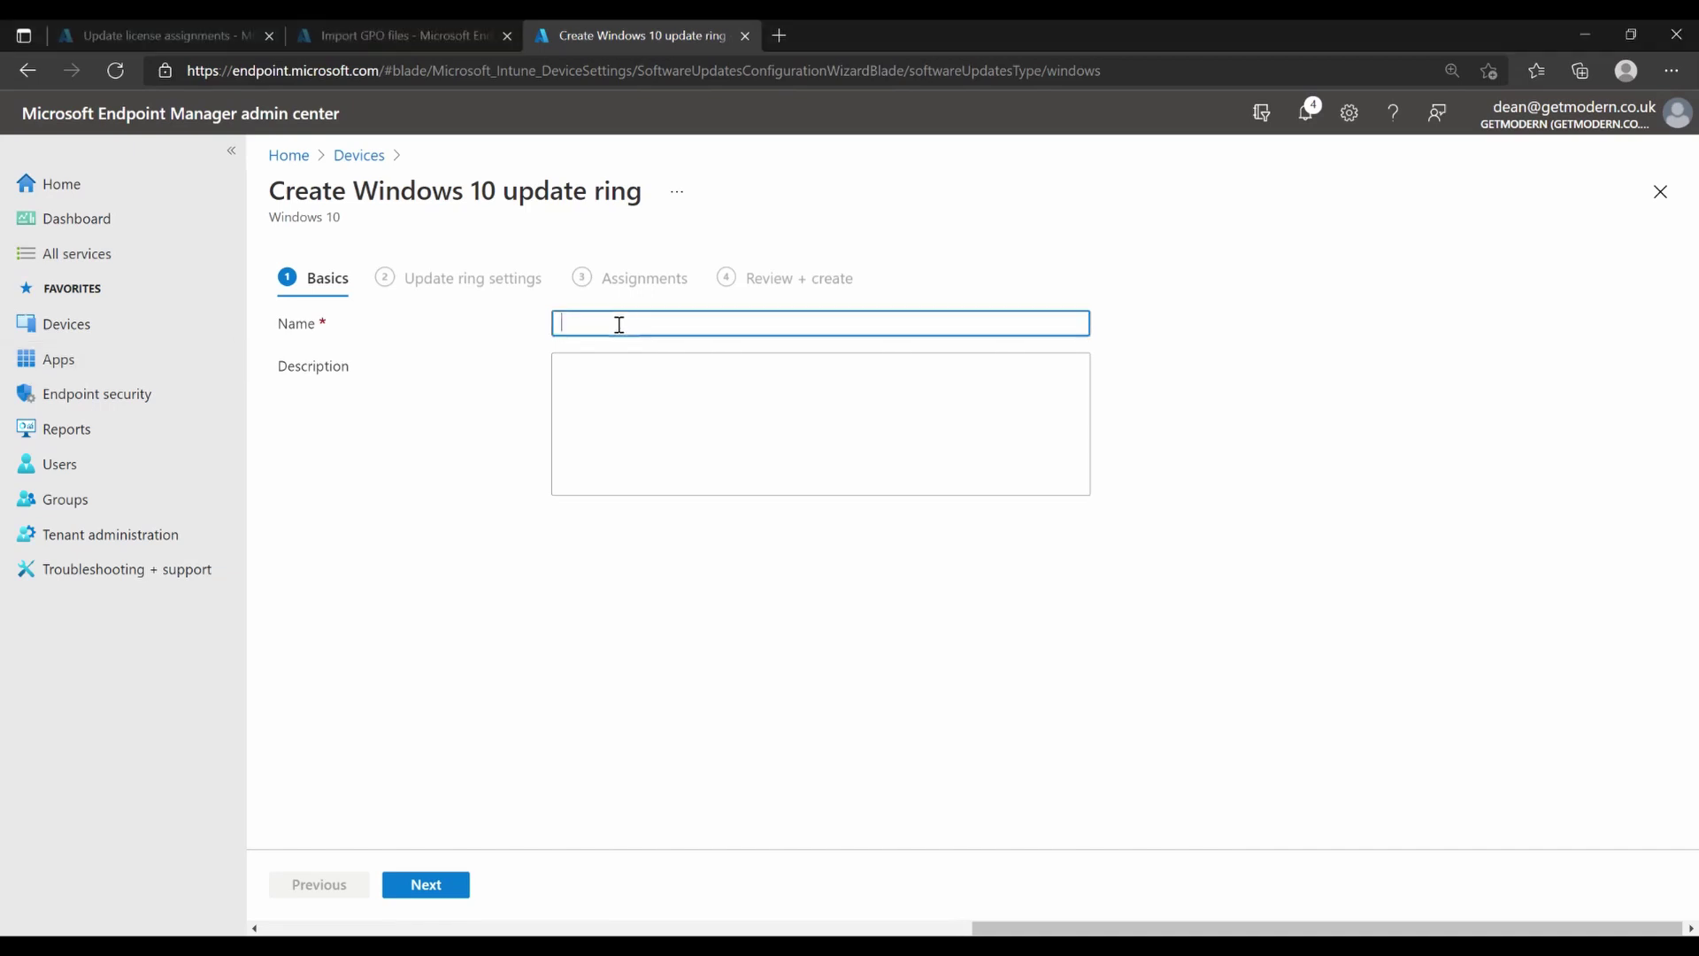
pyautogui.write('Current - Update ring 1 - first look testers')
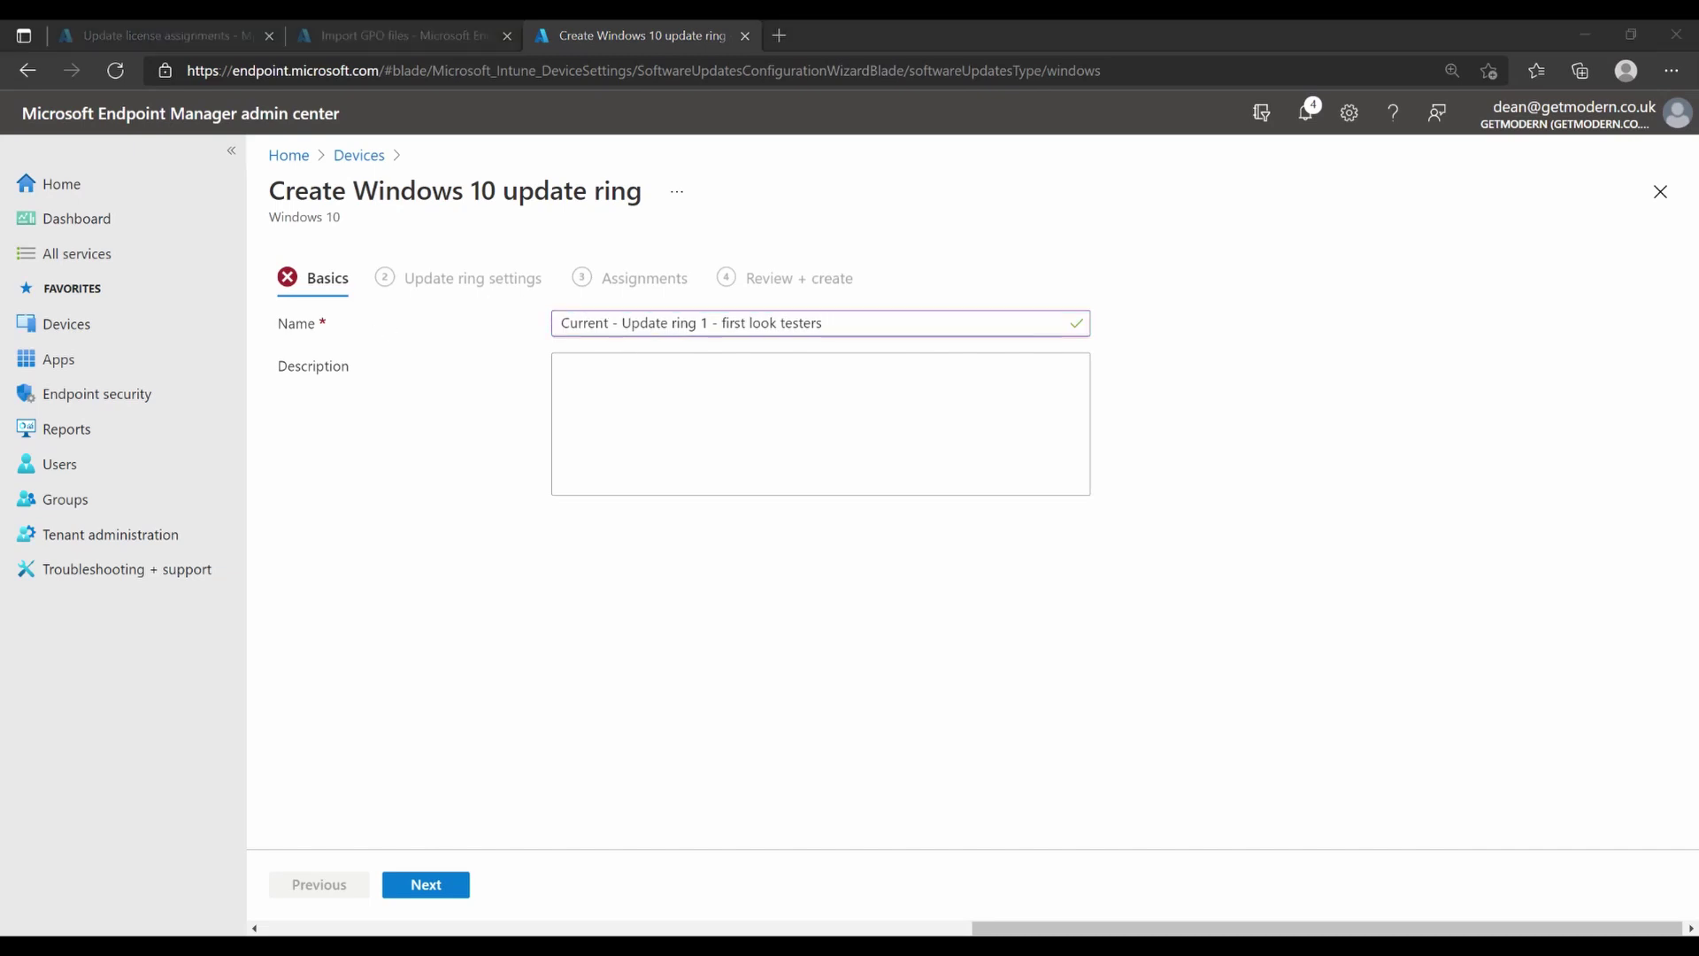
pyautogui.click(413, 416)
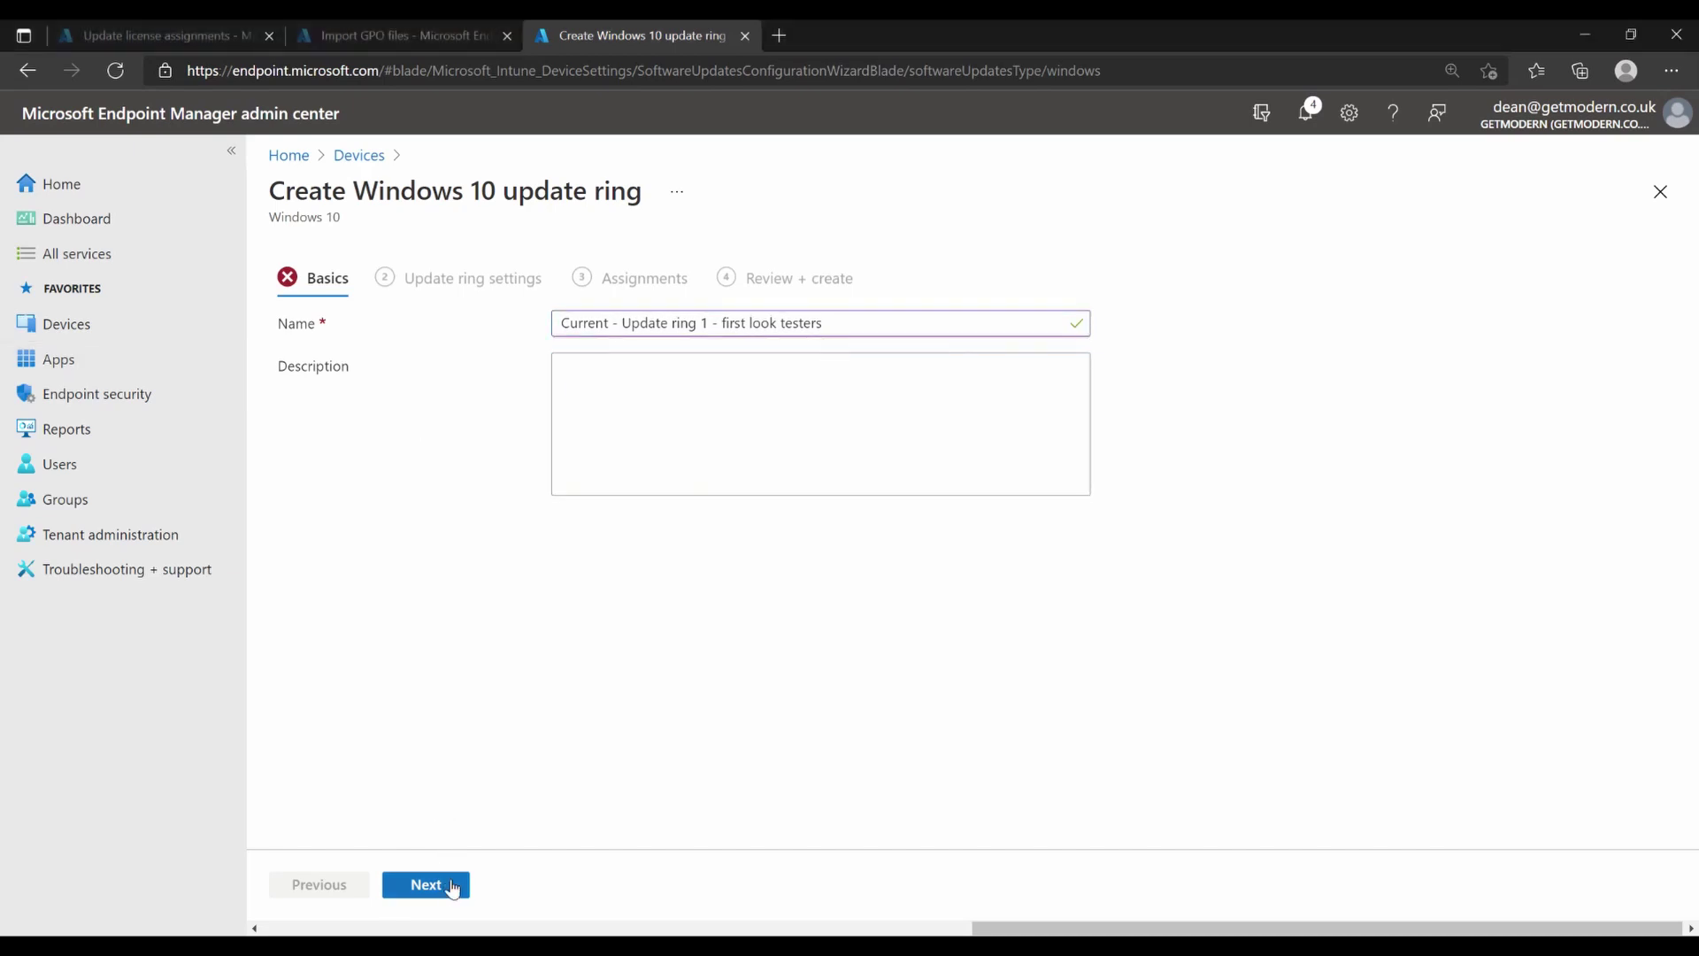
pyautogui.click(449, 890)
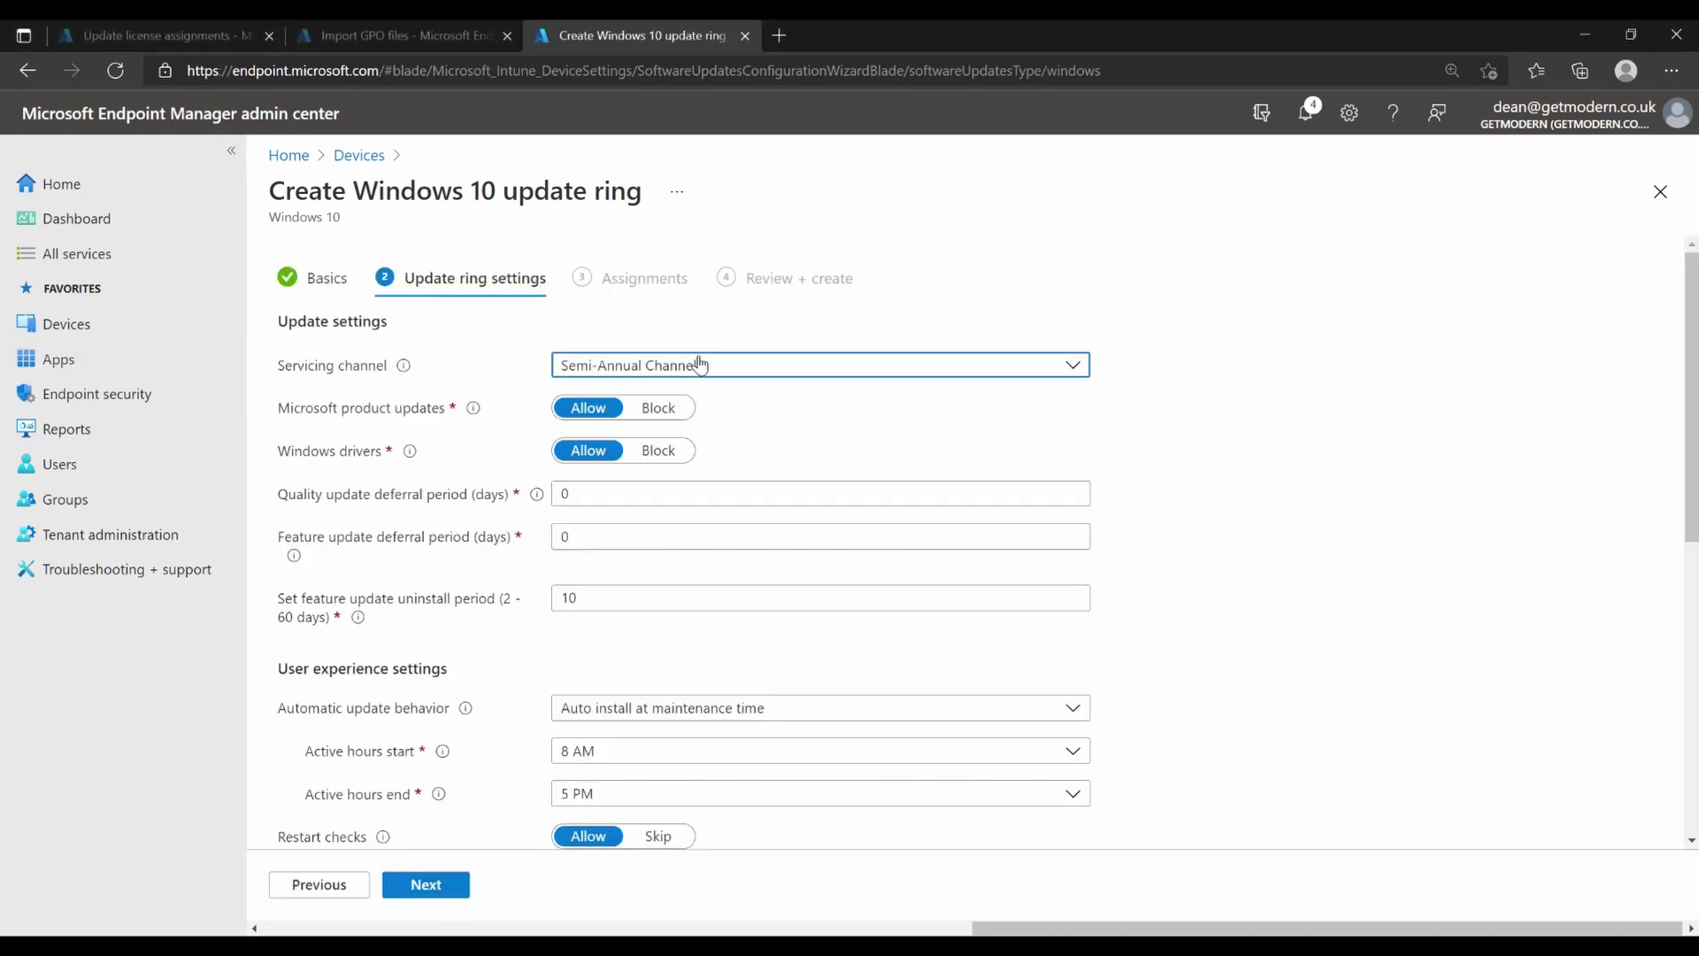
# - Keep Semi-Annual Channel and leave quality and feature update deferrals at 0 days
pyautogui.click(697, 364)
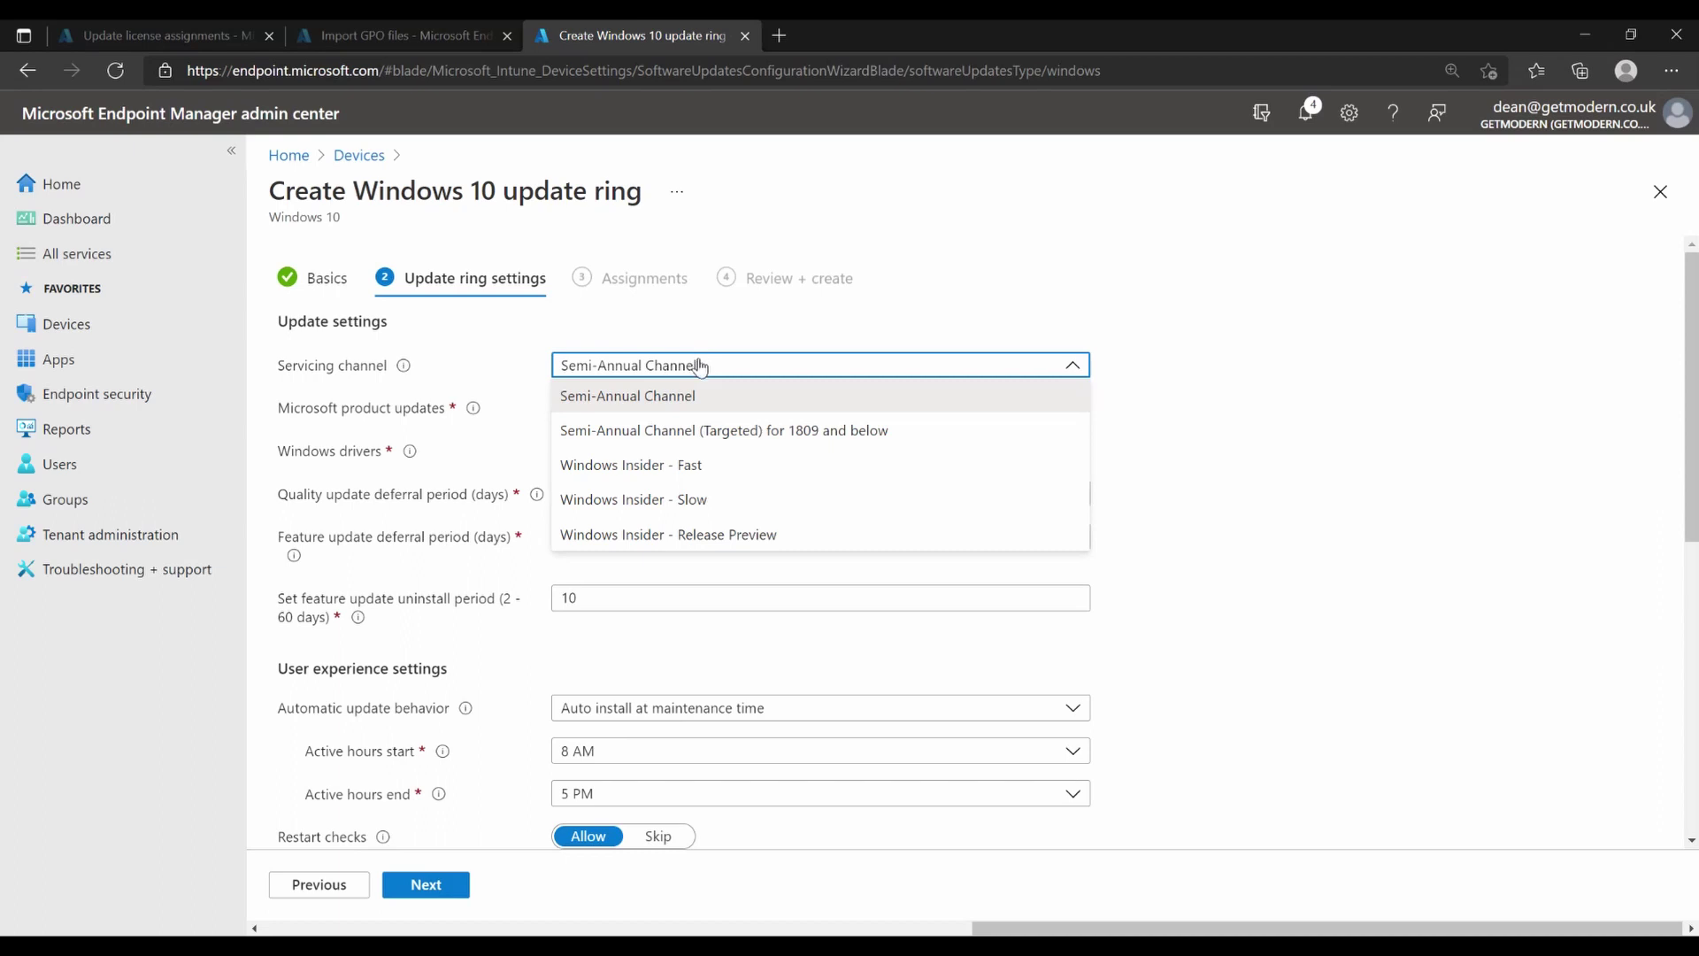
pyautogui.click(960, 366)
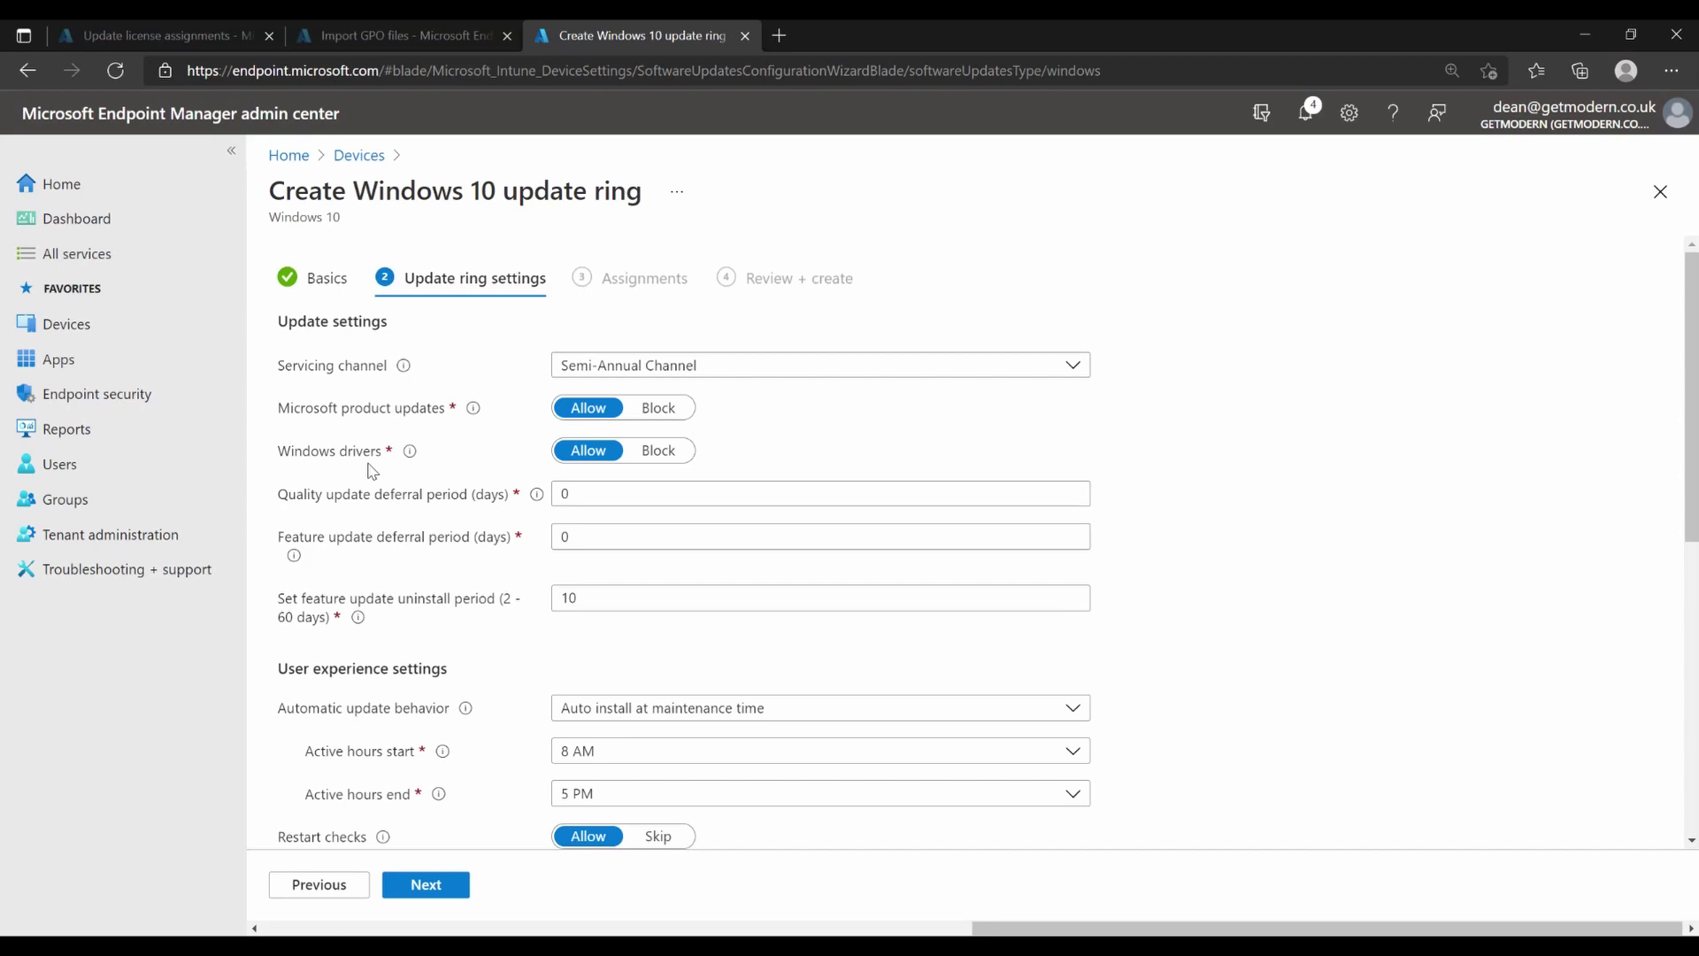
pyautogui.moveTo(411, 455)
pyautogui.moveTo(543, 502)
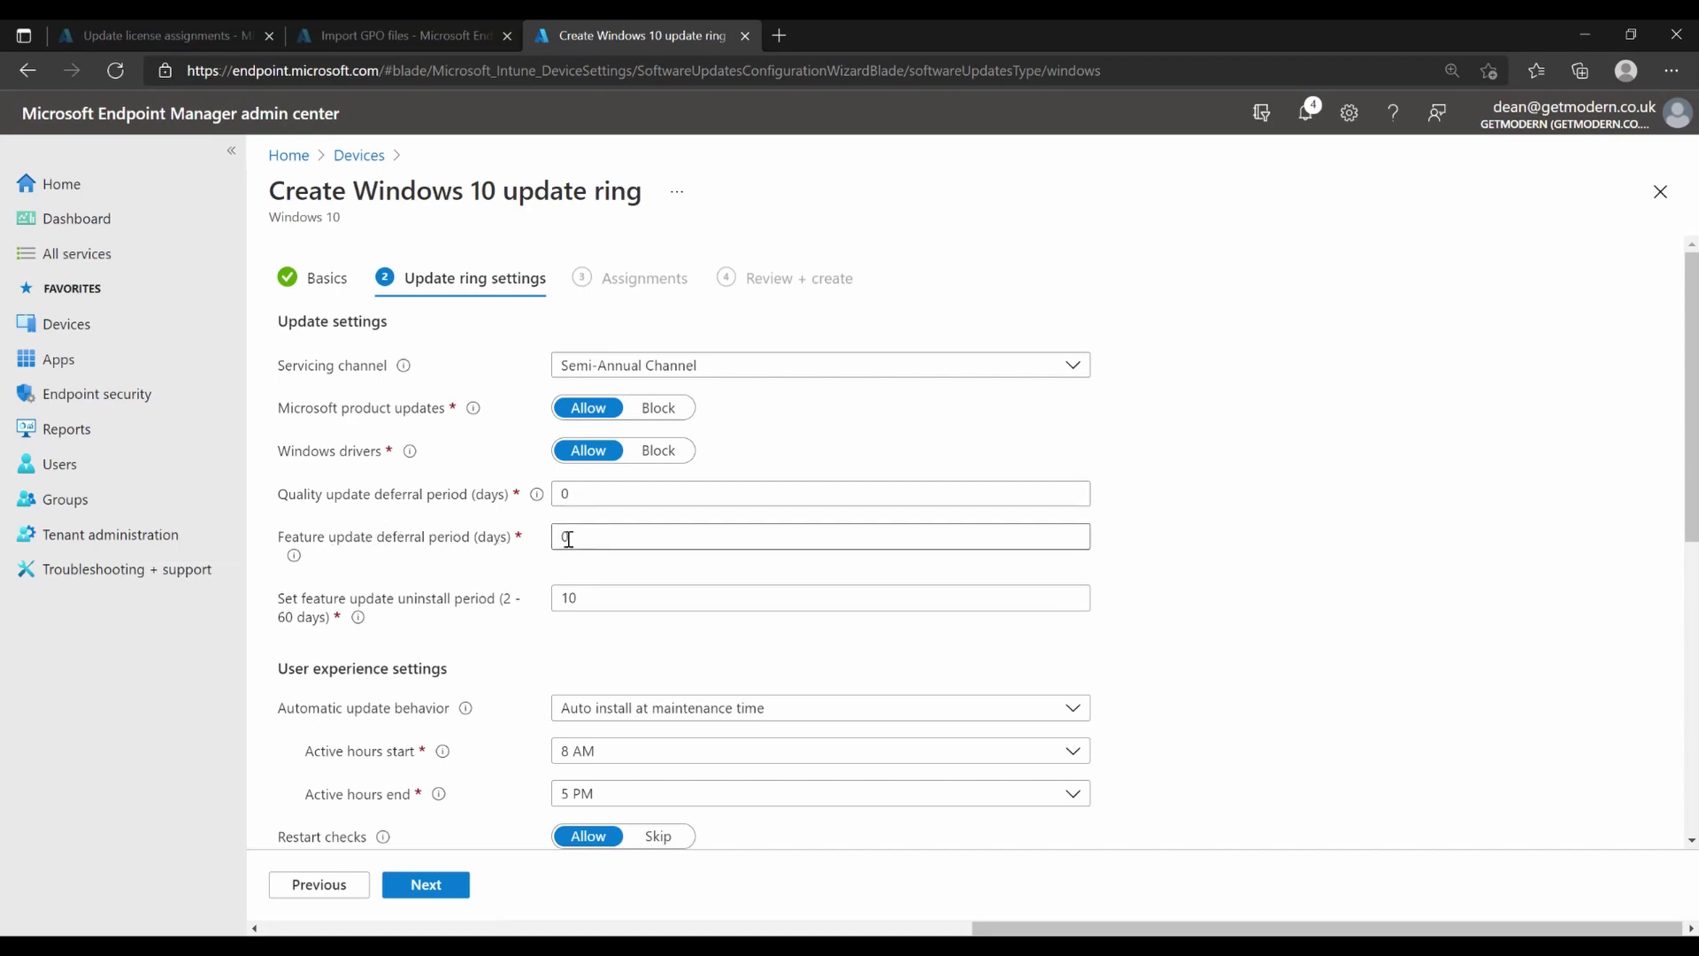
pyautogui.click(564, 536)
pyautogui.scroll(-2, 438, 570)
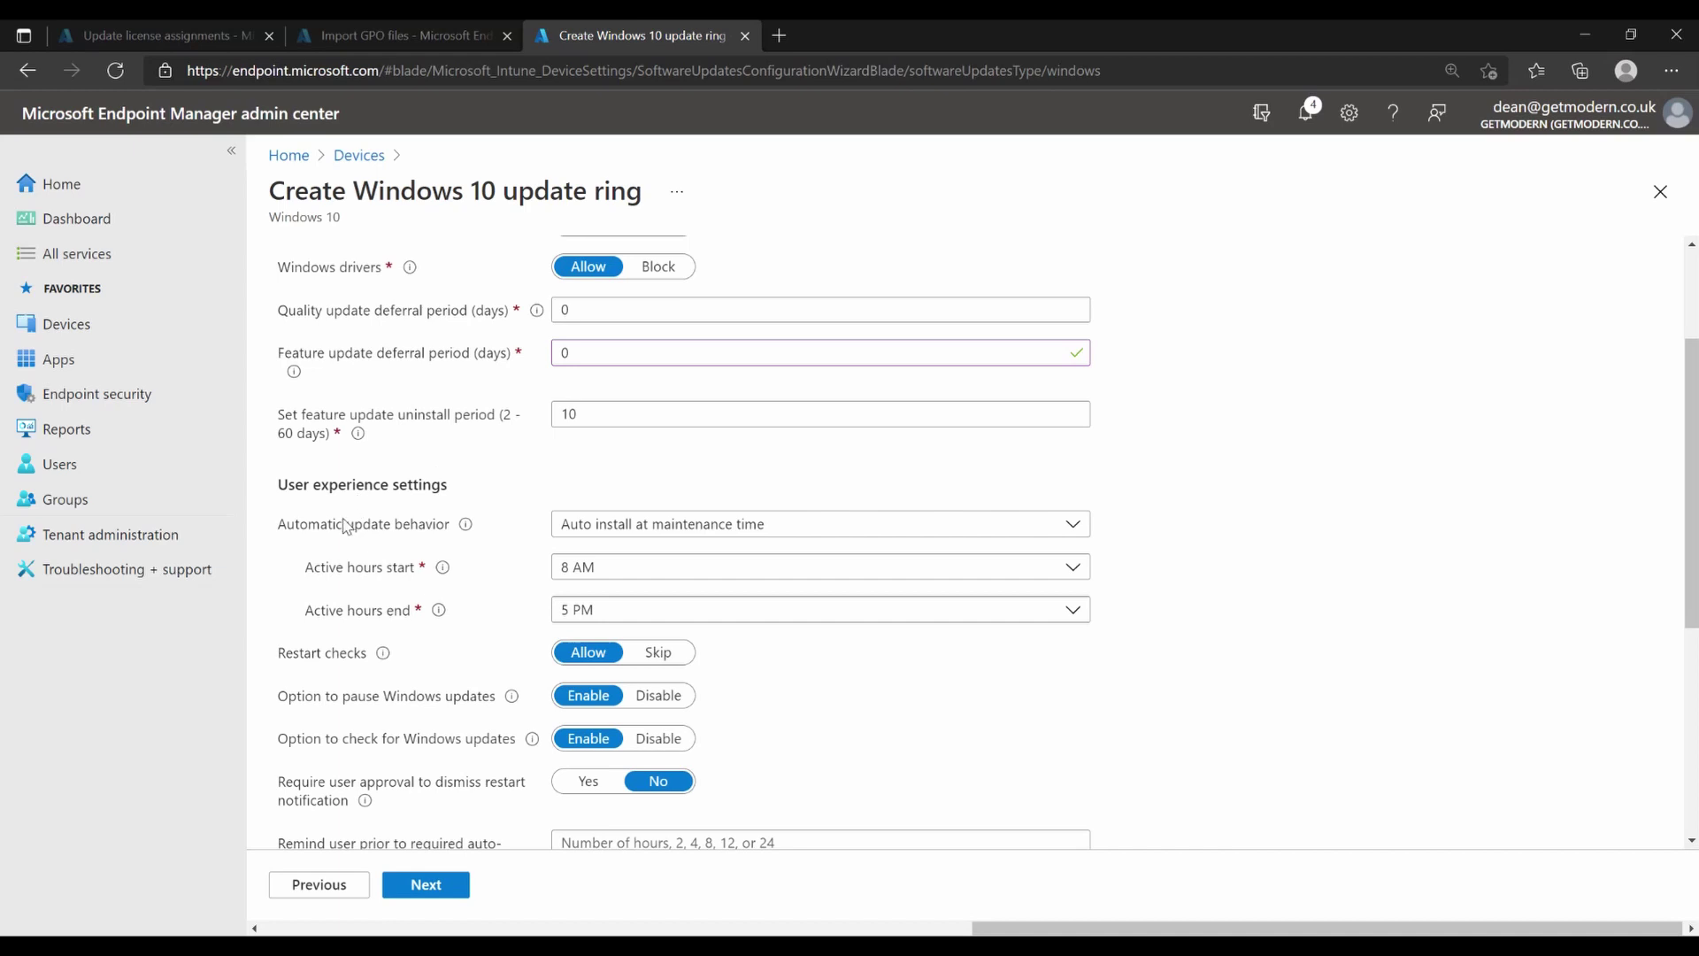
# - Set automatic update behavior to auto install and reboot, and disable user update checks
pyautogui.scroll(-1, 341, 491)
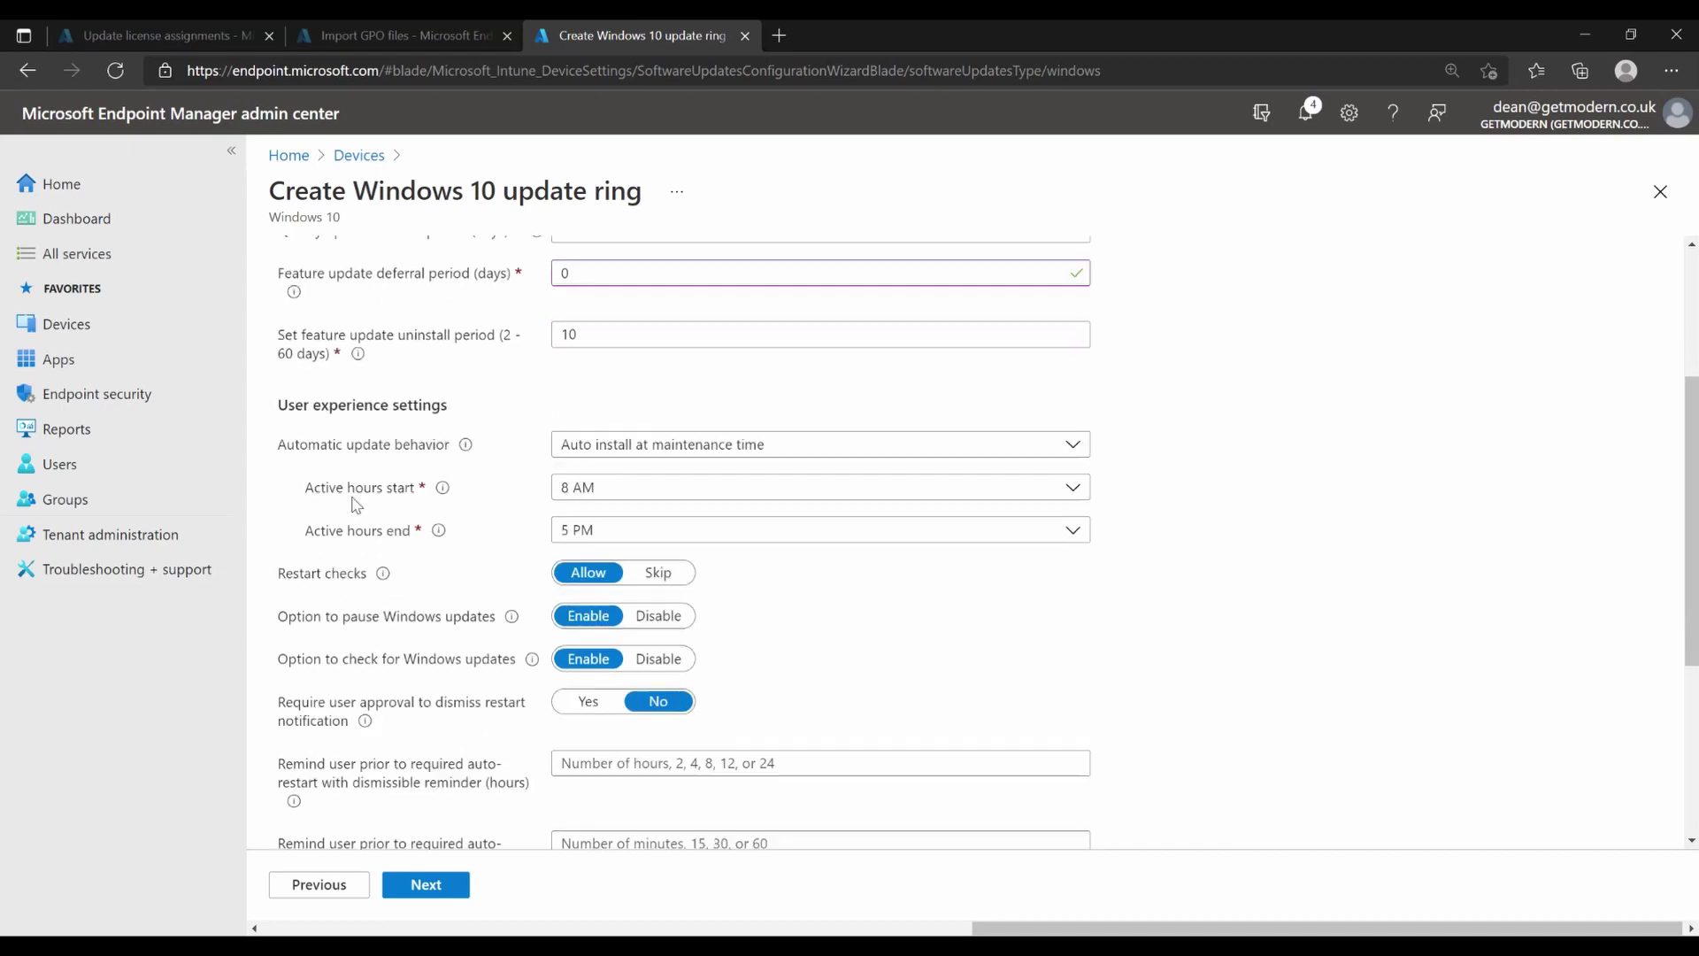
pyautogui.scroll(-1, 341, 504)
pyautogui.click(752, 339)
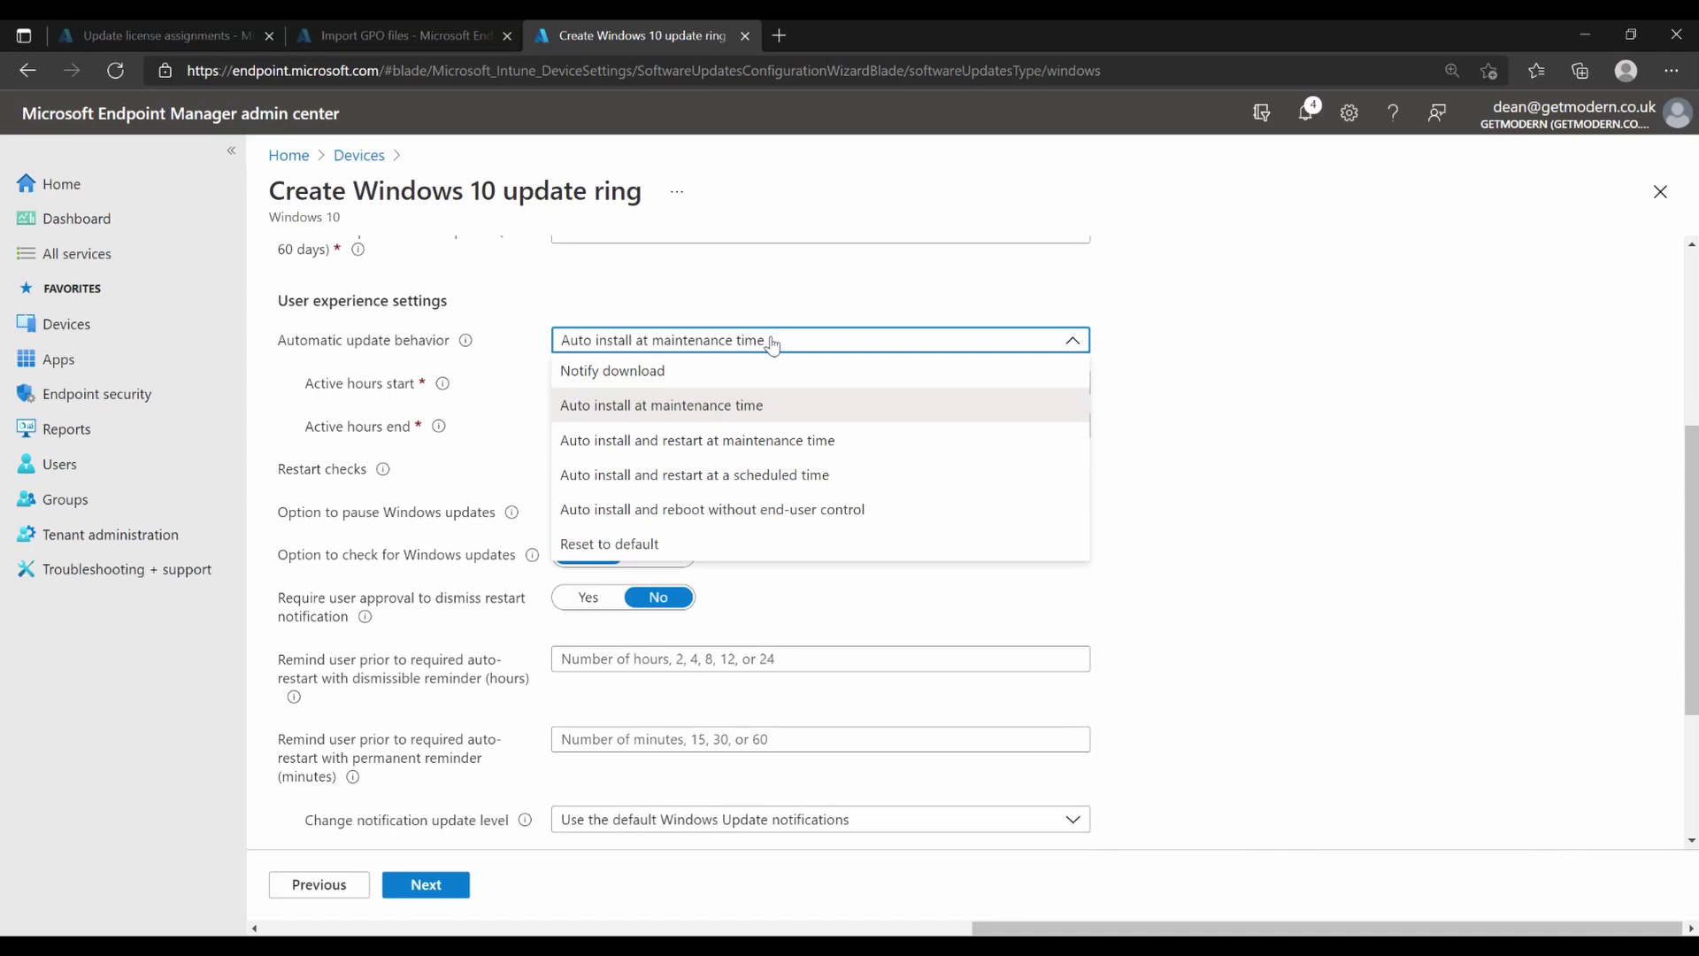
pyautogui.click(709, 351)
pyautogui.click(650, 342)
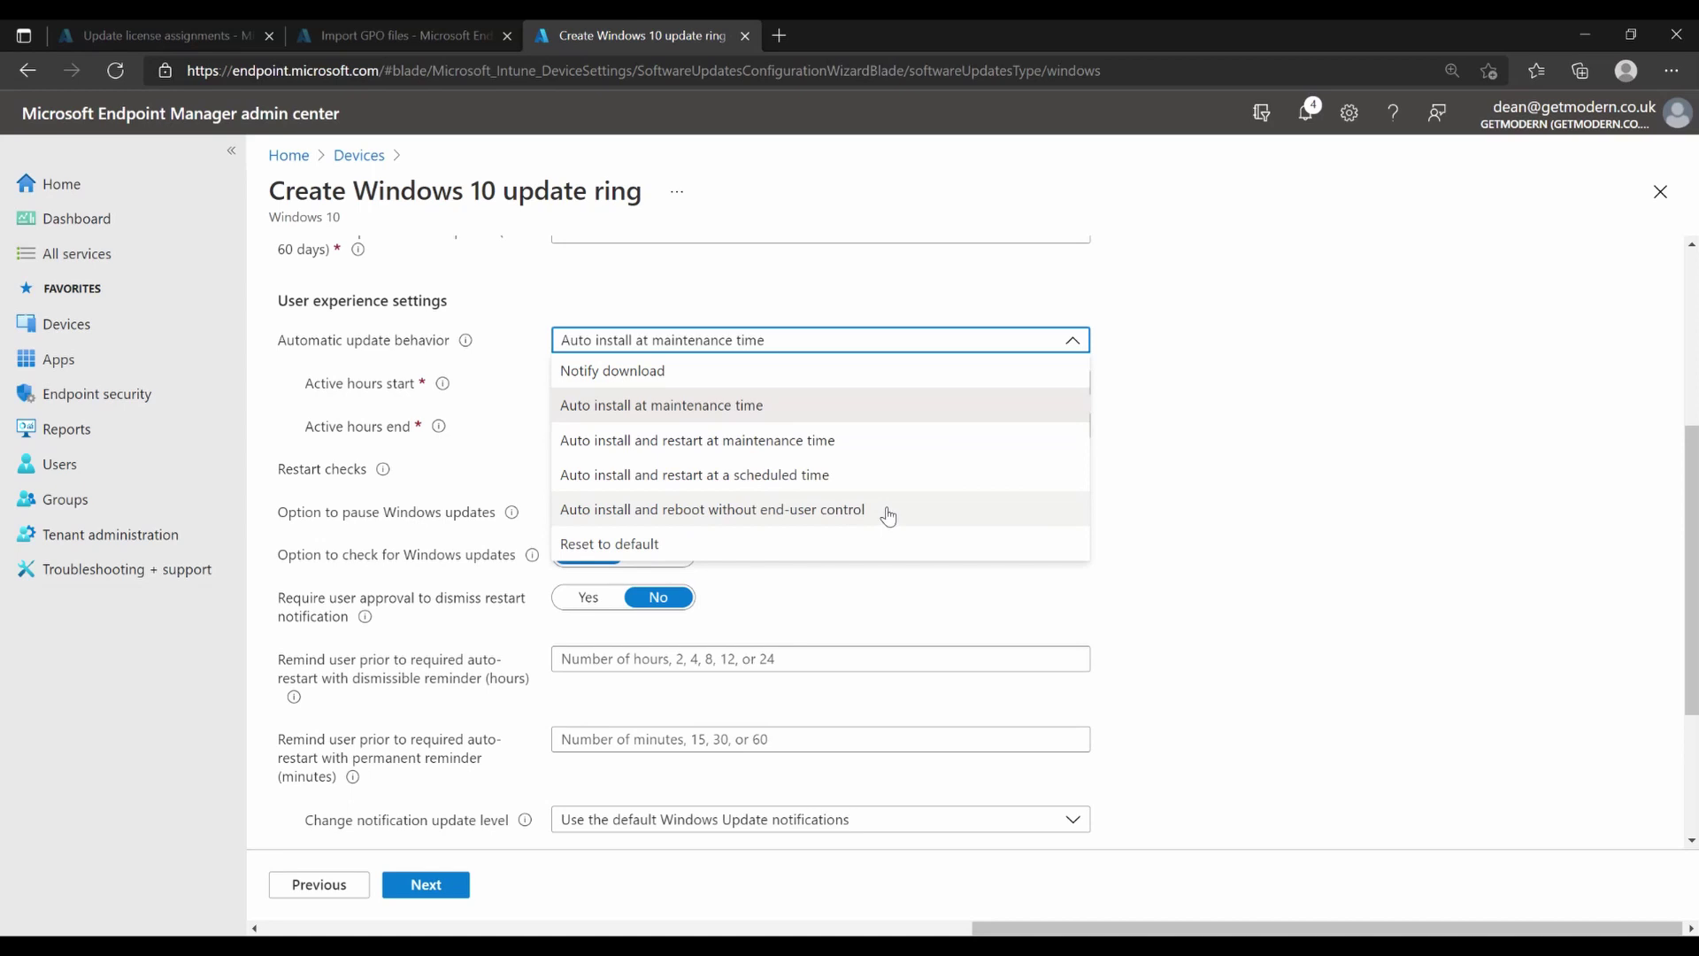
pyautogui.click(933, 511)
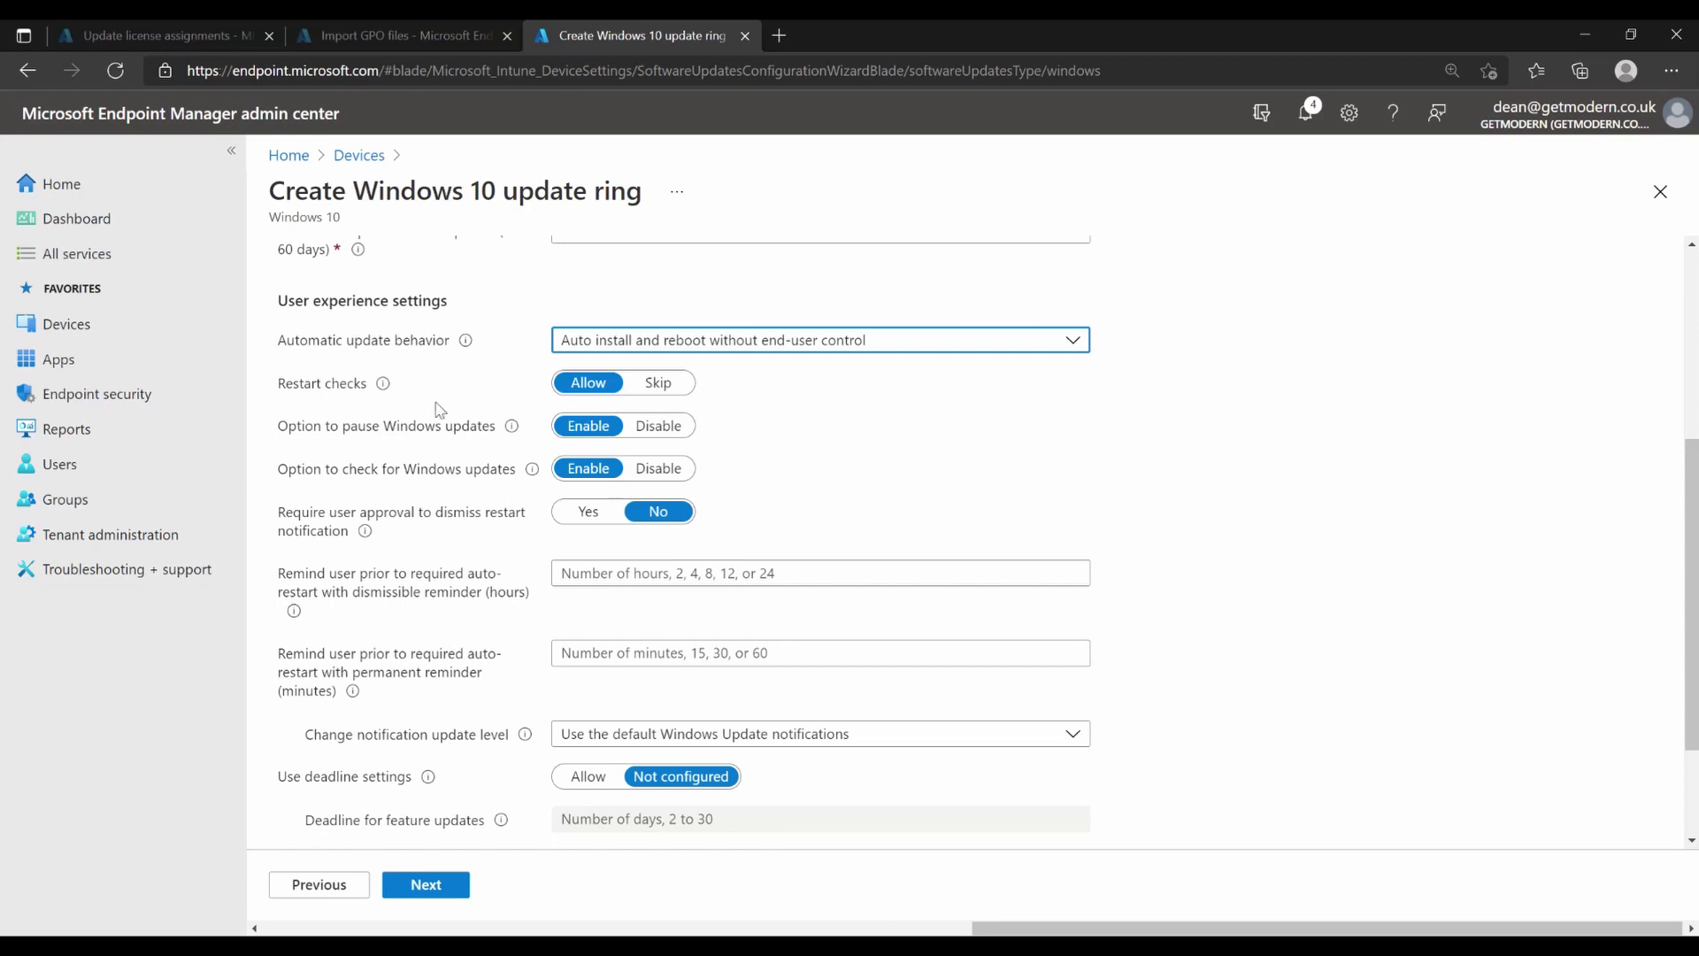
pyautogui.moveTo(389, 392)
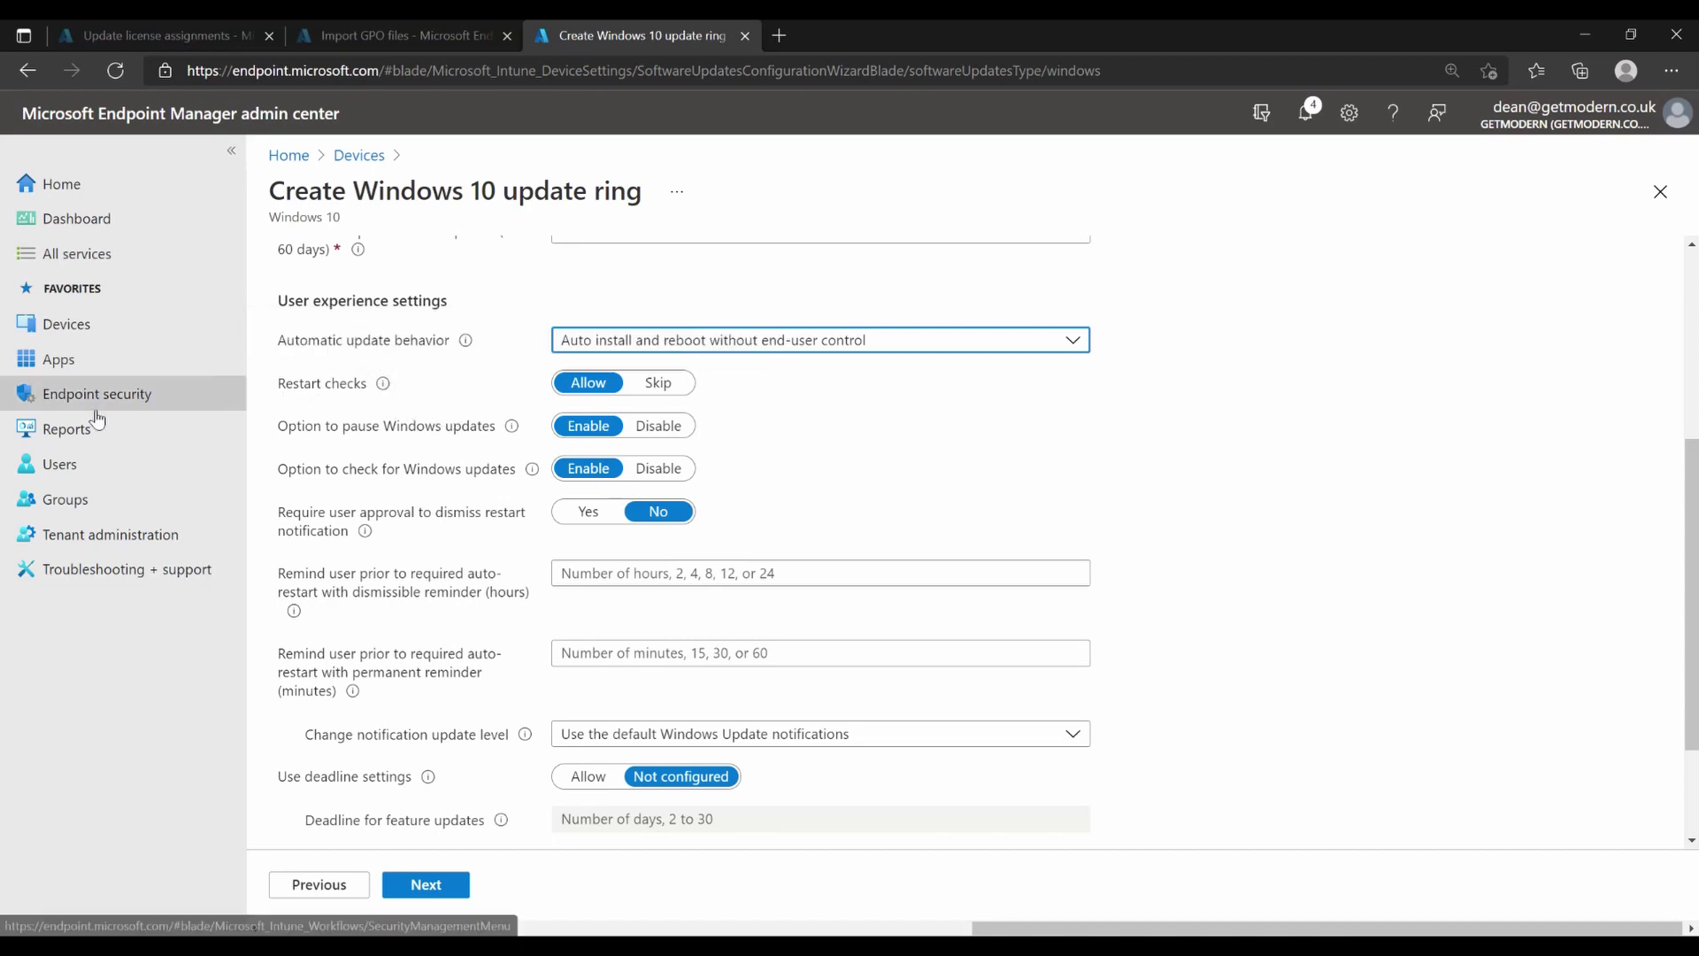
pyautogui.moveTo(514, 428)
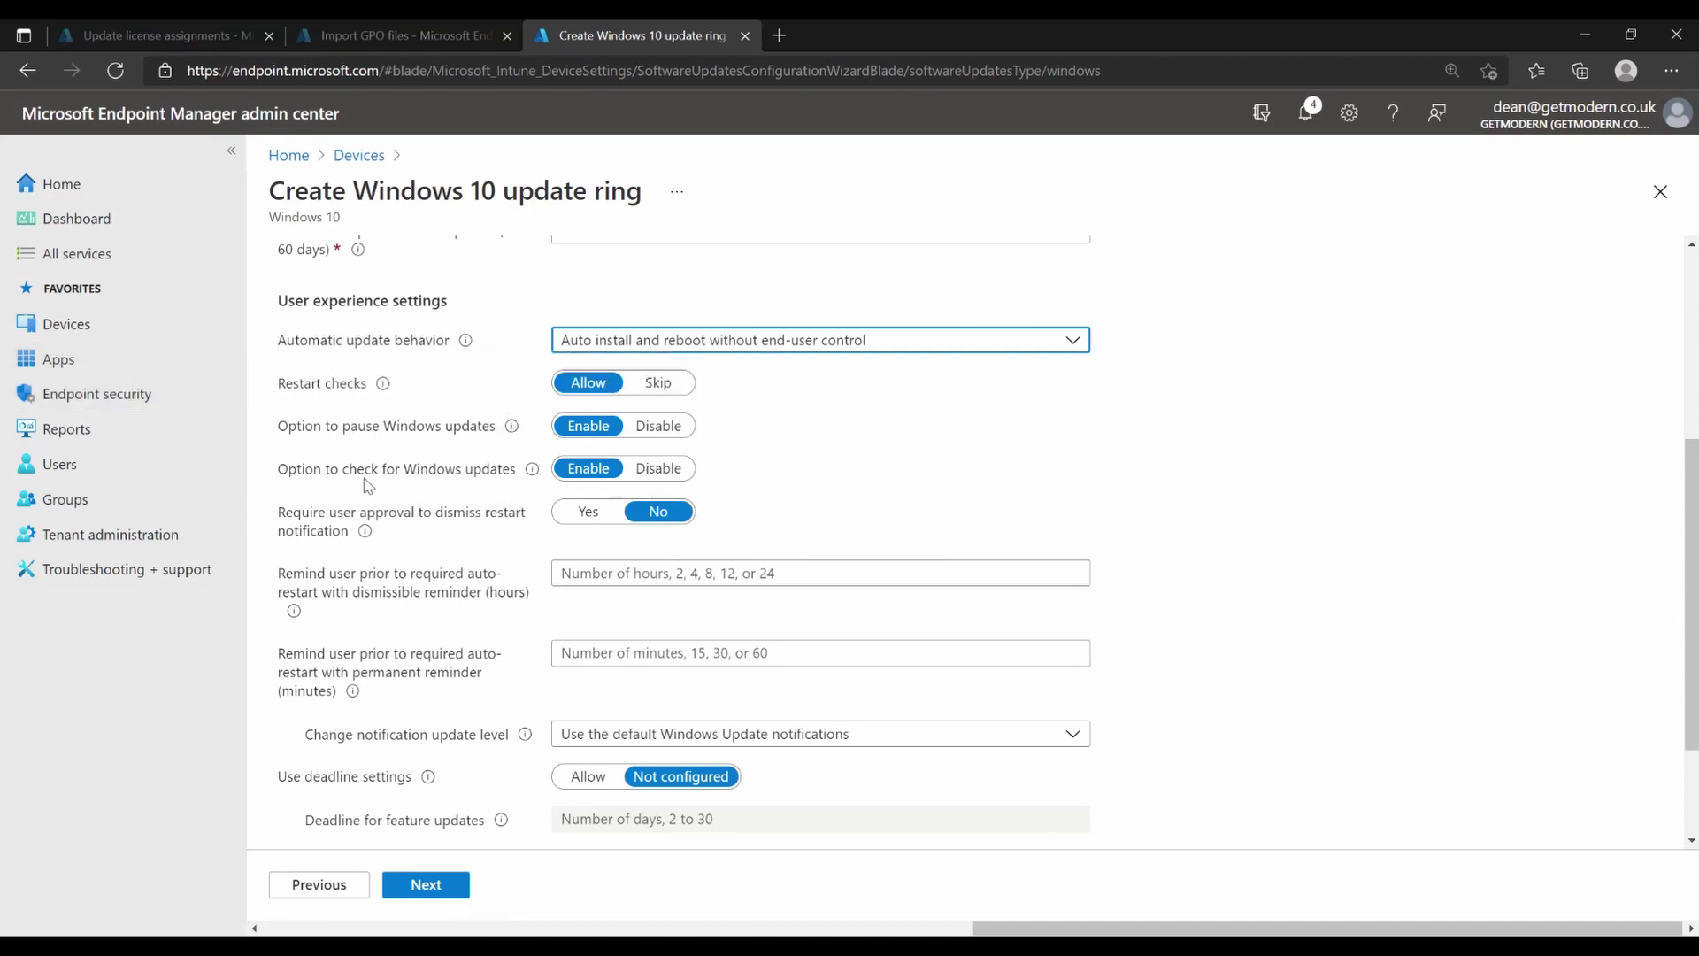
pyautogui.click(662, 469)
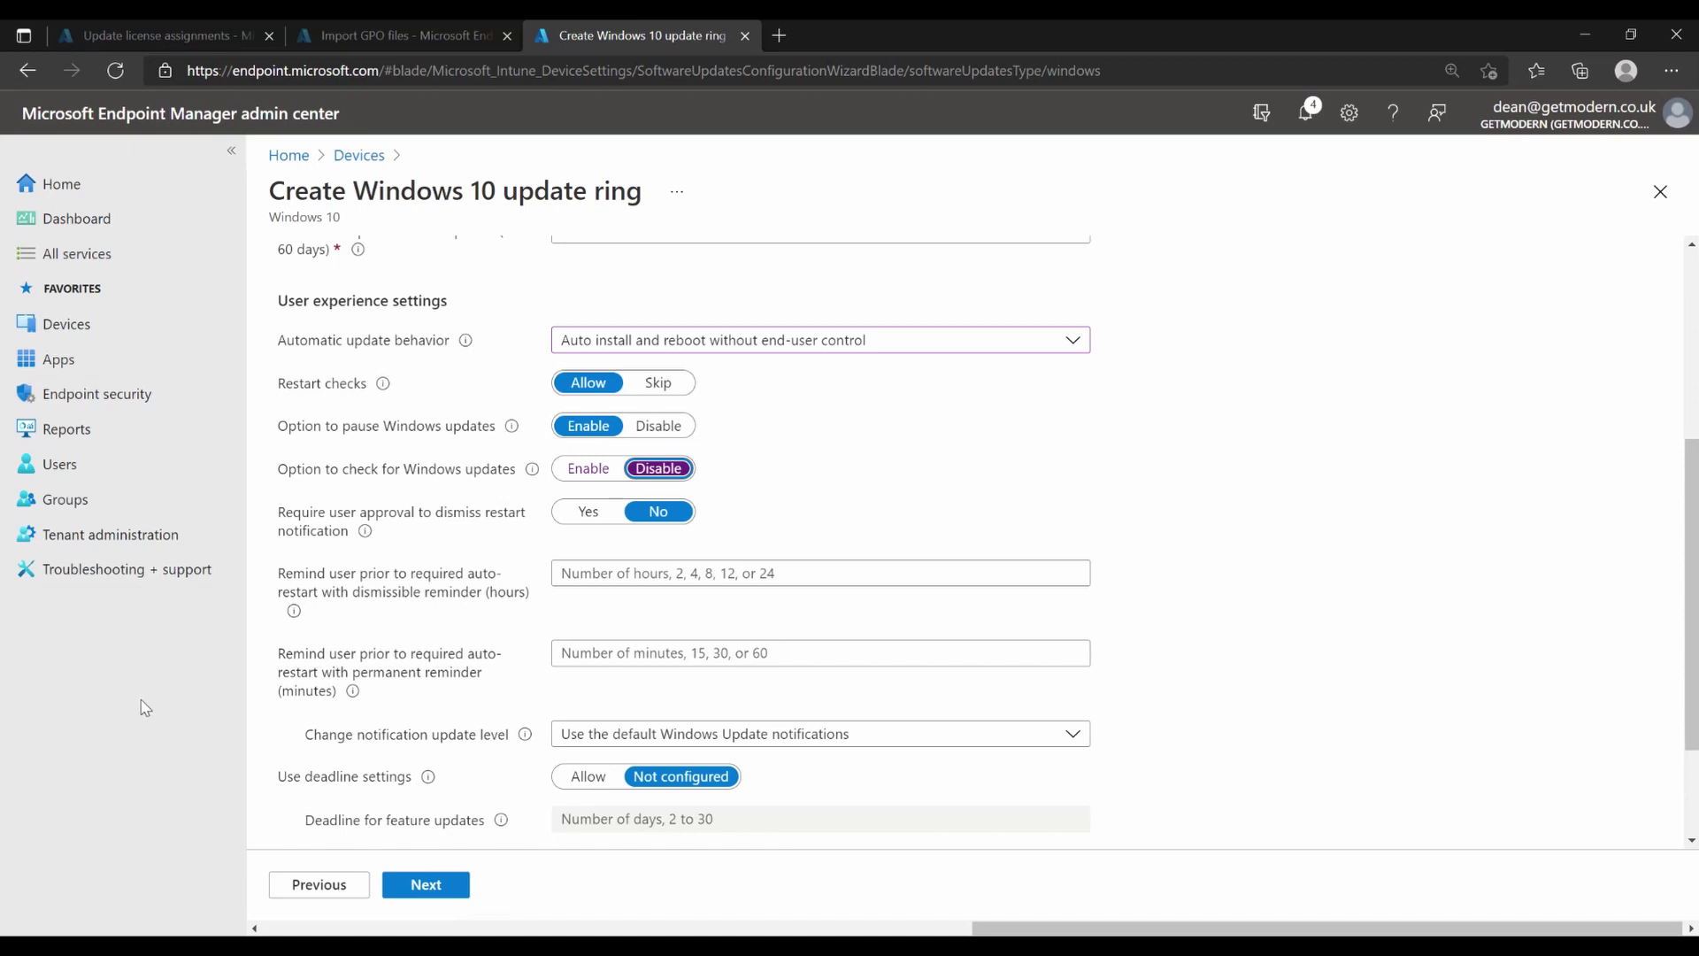
# - Set the dismissible reminder to 4 hours and the permanent reminder to 15 minutes
pyautogui.click(623, 581)
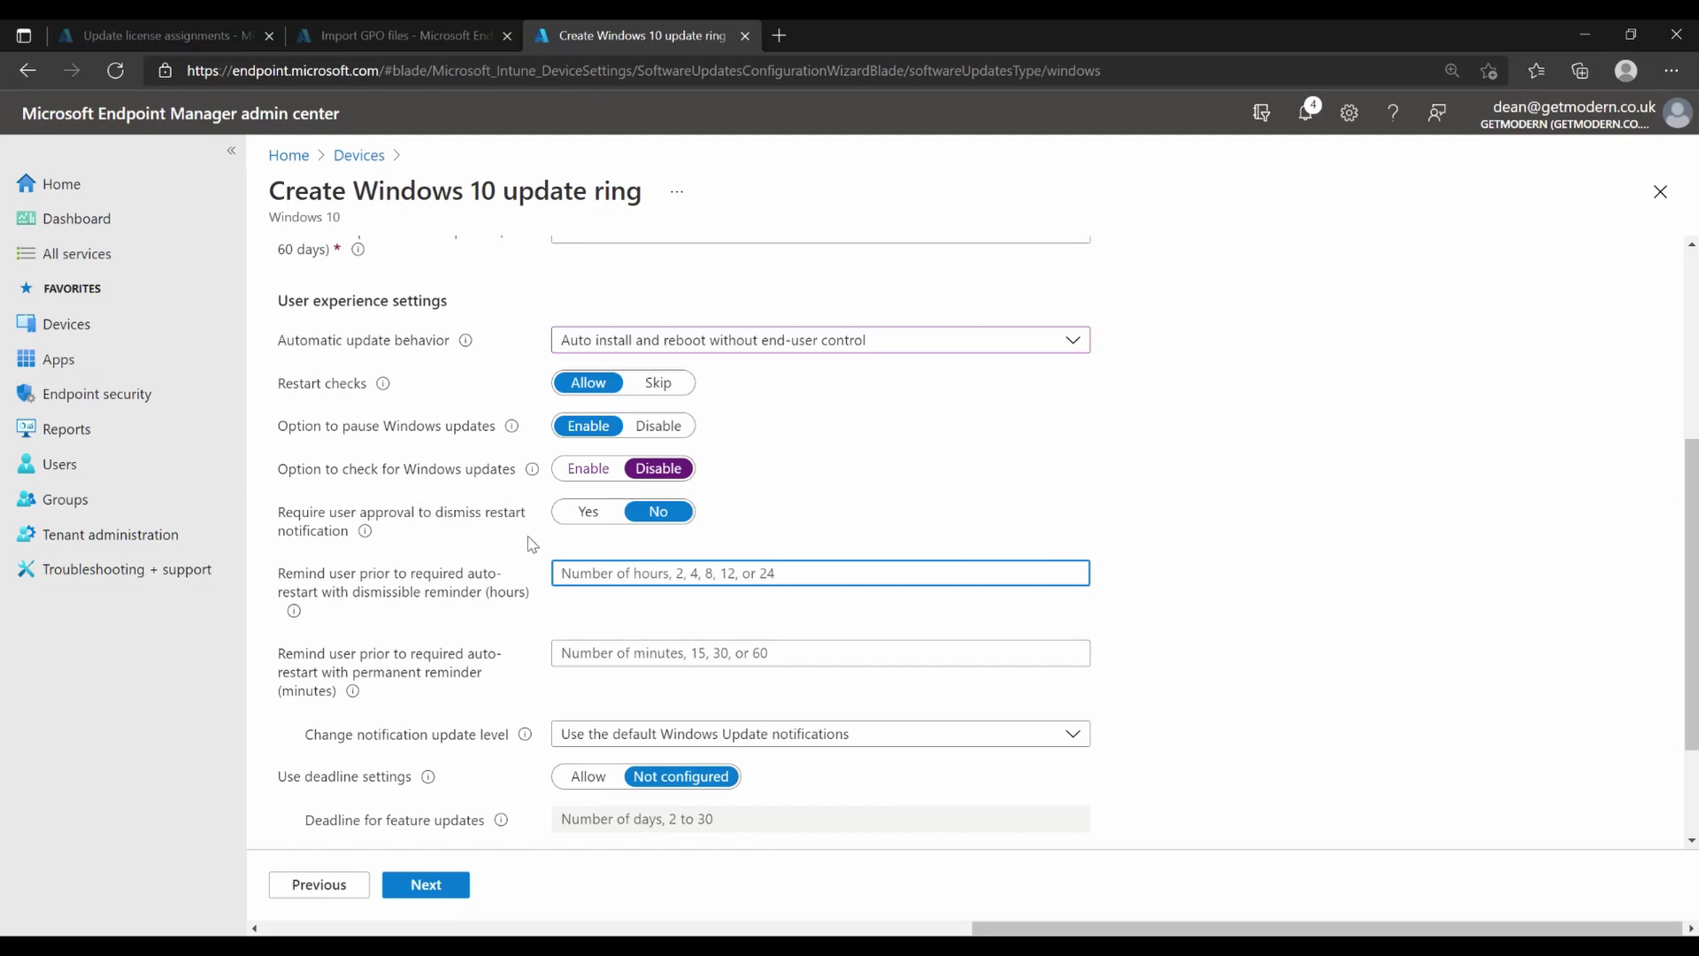
pyautogui.write('4')
pyautogui.click(598, 653)
pyautogui.write('15')
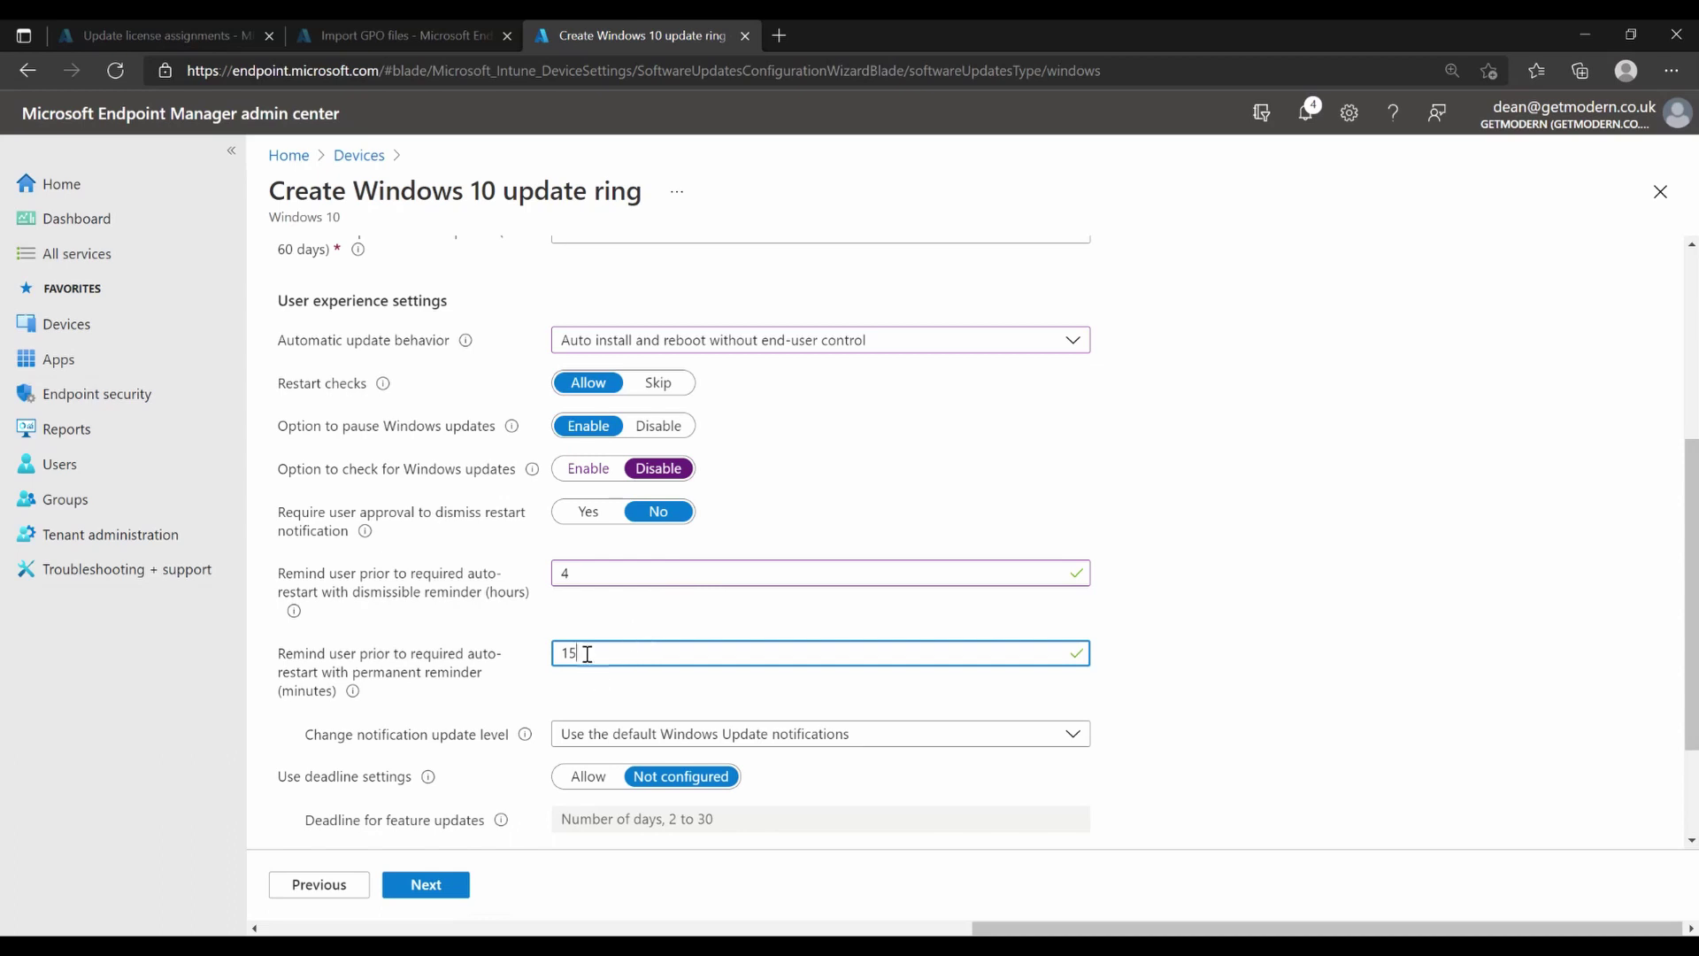
# - Allow deadlines: 2 days for quality, 30 days for feature updates, 0-day grace period
pyautogui.scroll(-2, 364, 619)
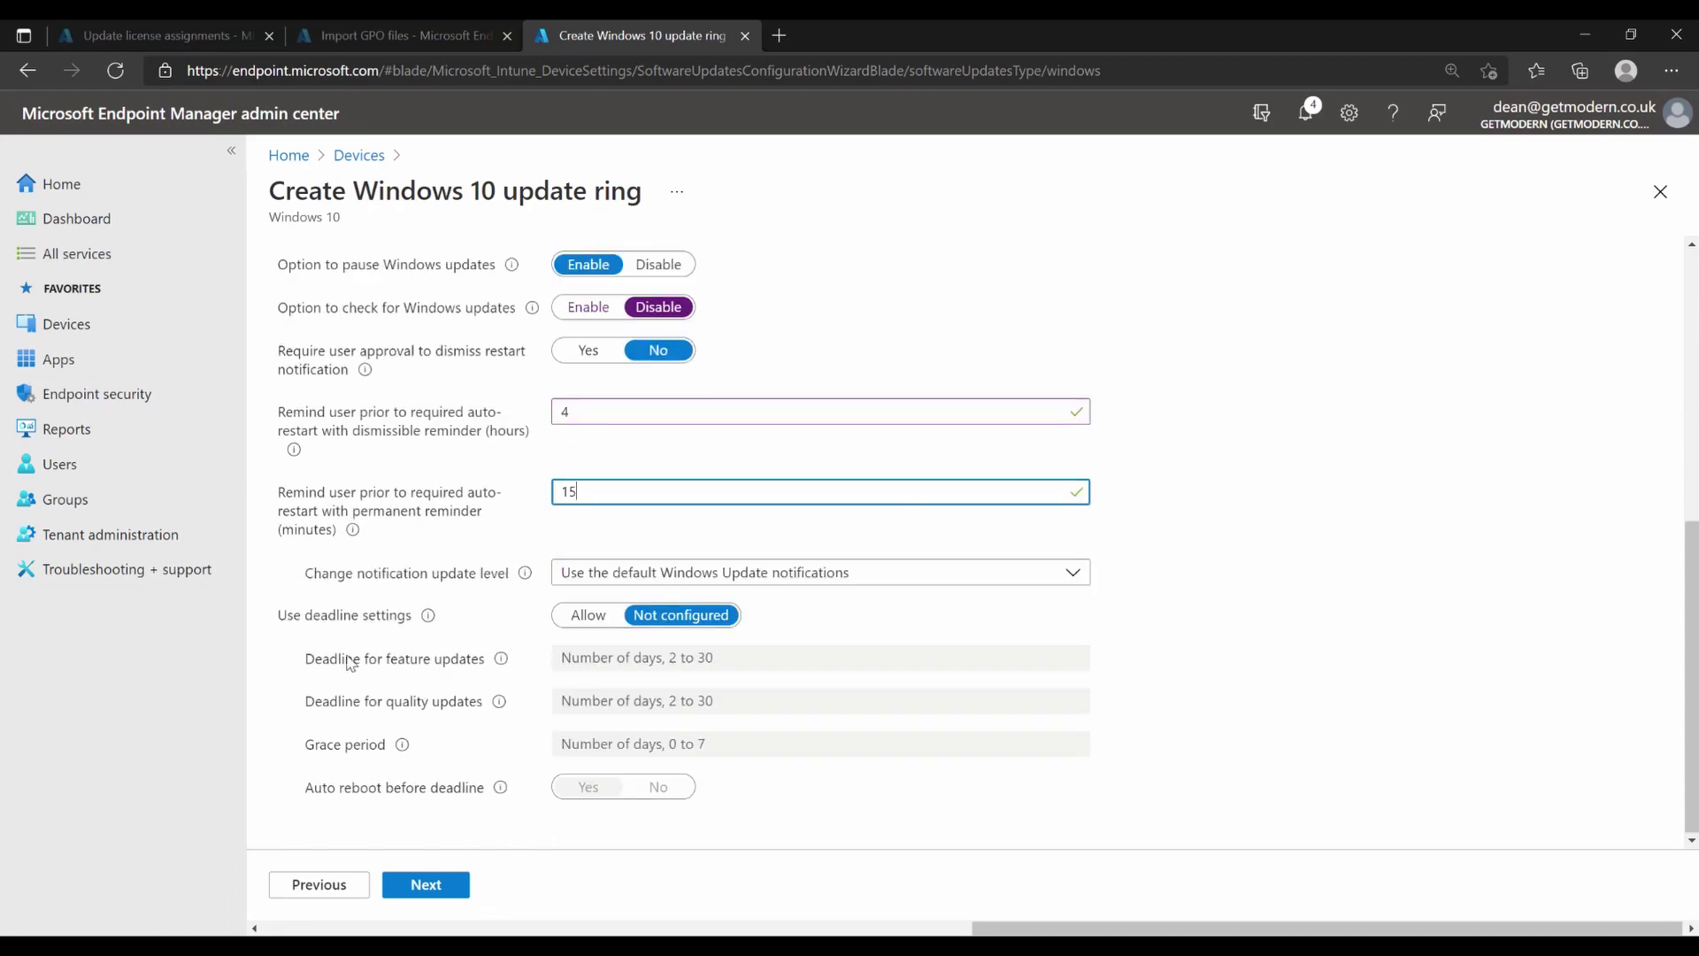
pyautogui.click(579, 617)
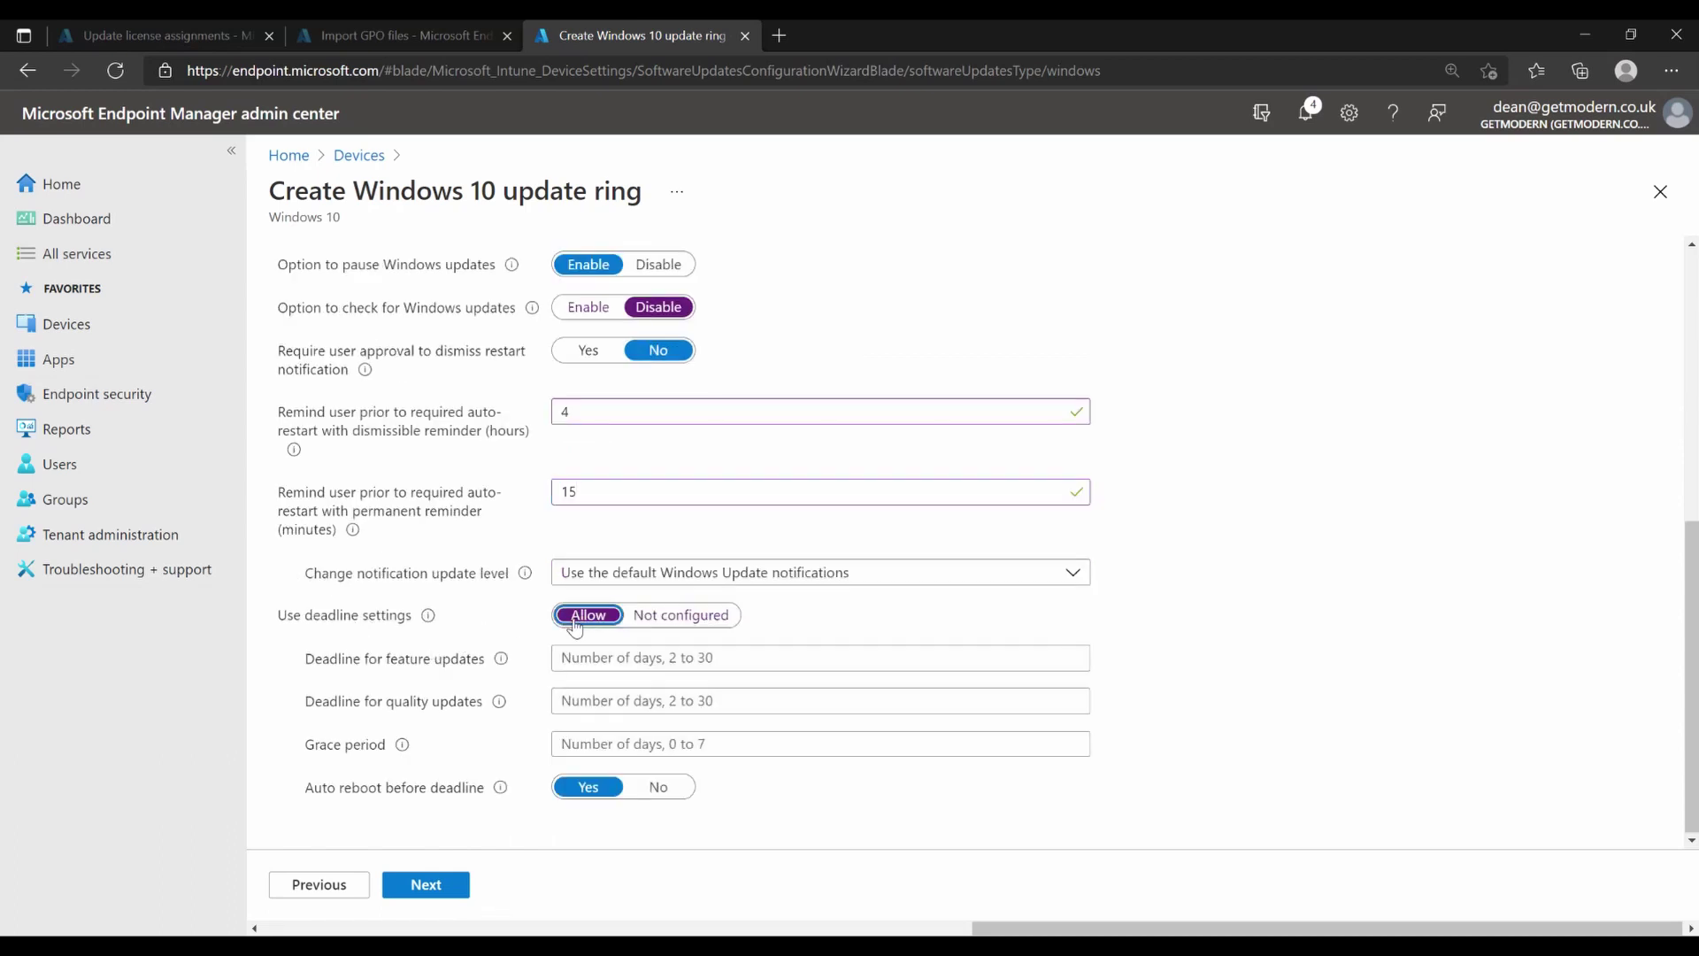
pyautogui.click(596, 697)
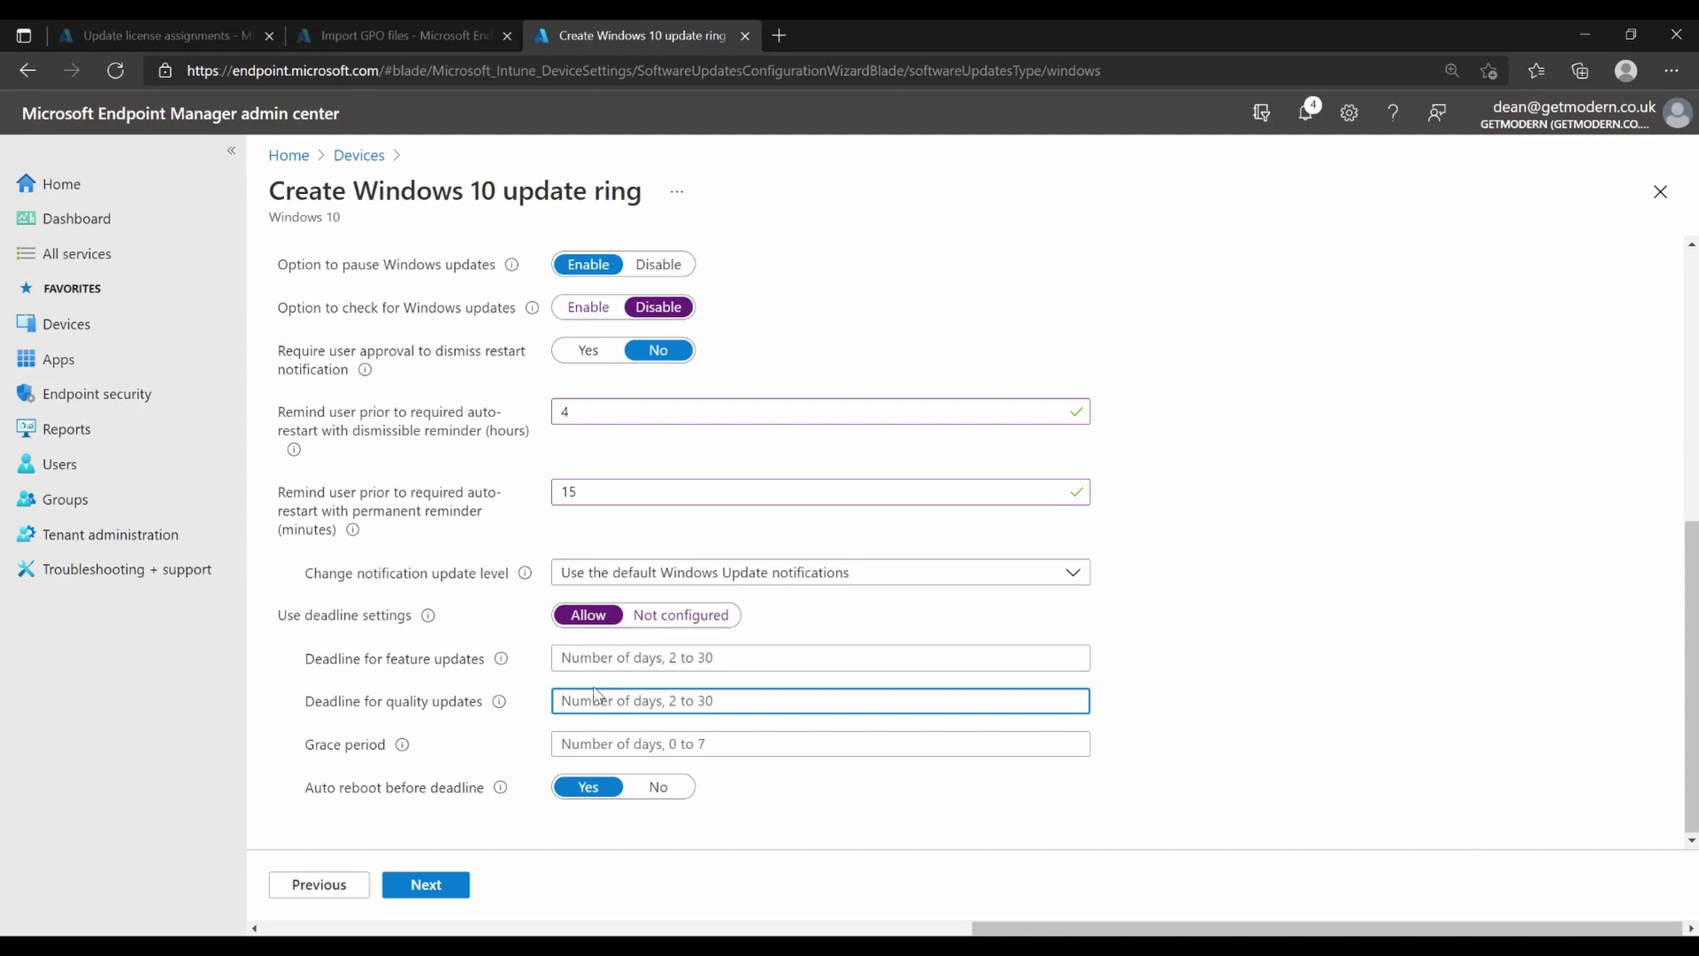
pyautogui.write('2')
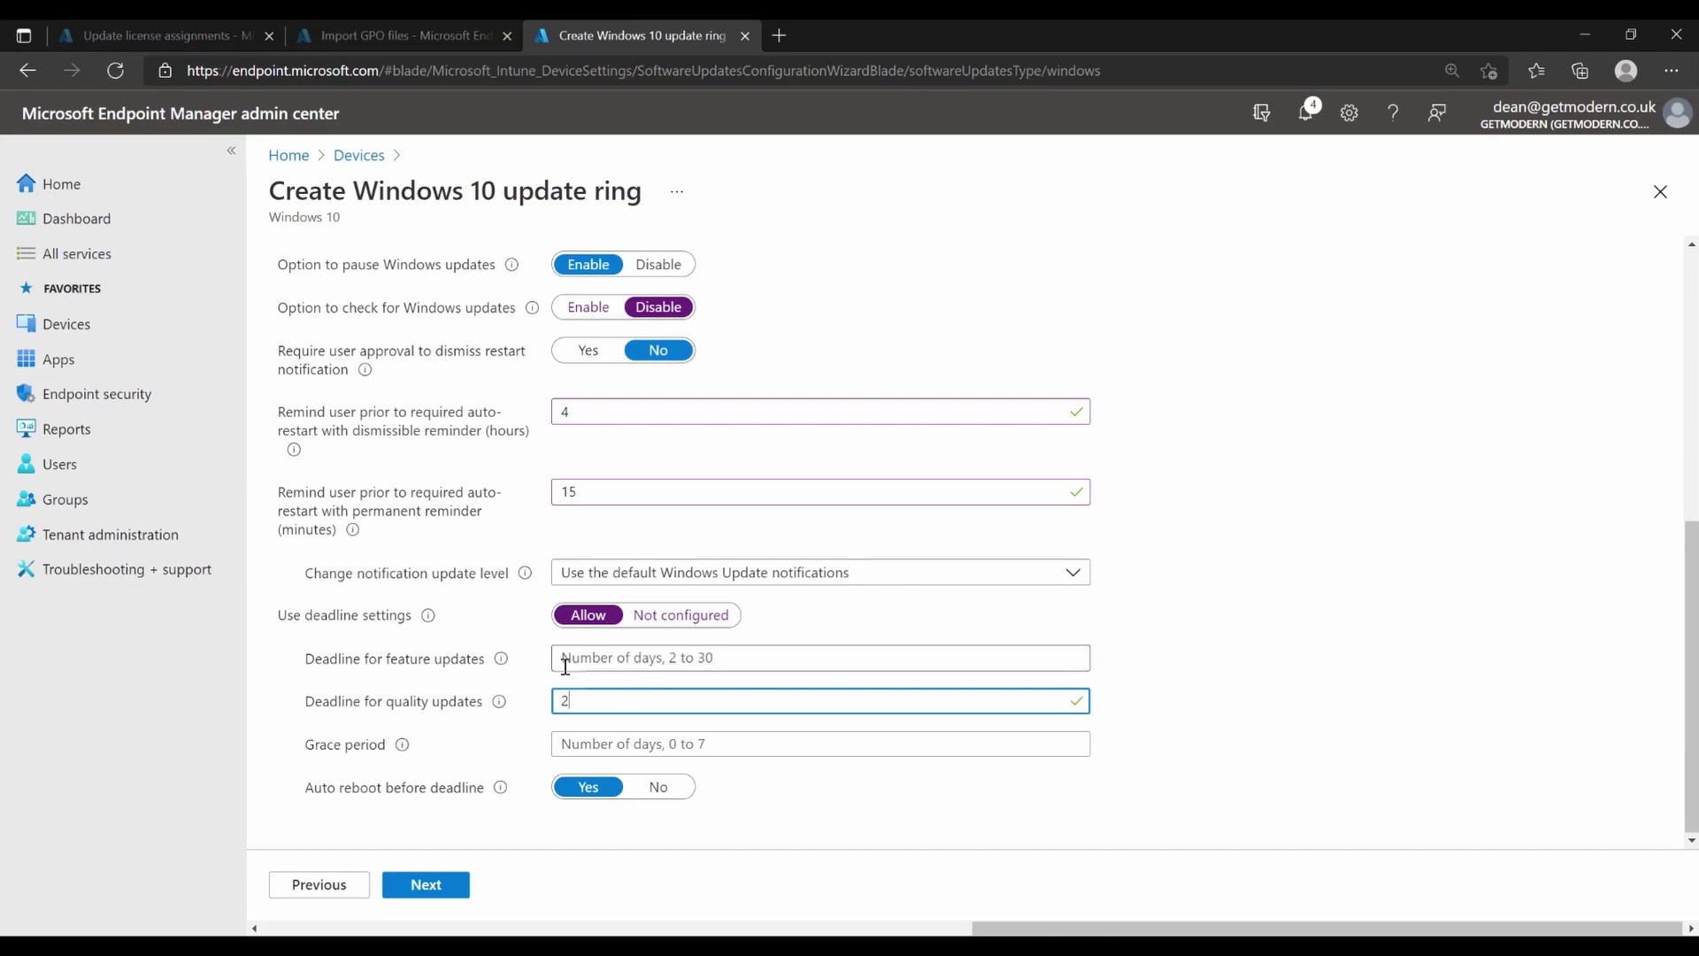
pyautogui.click(597, 660)
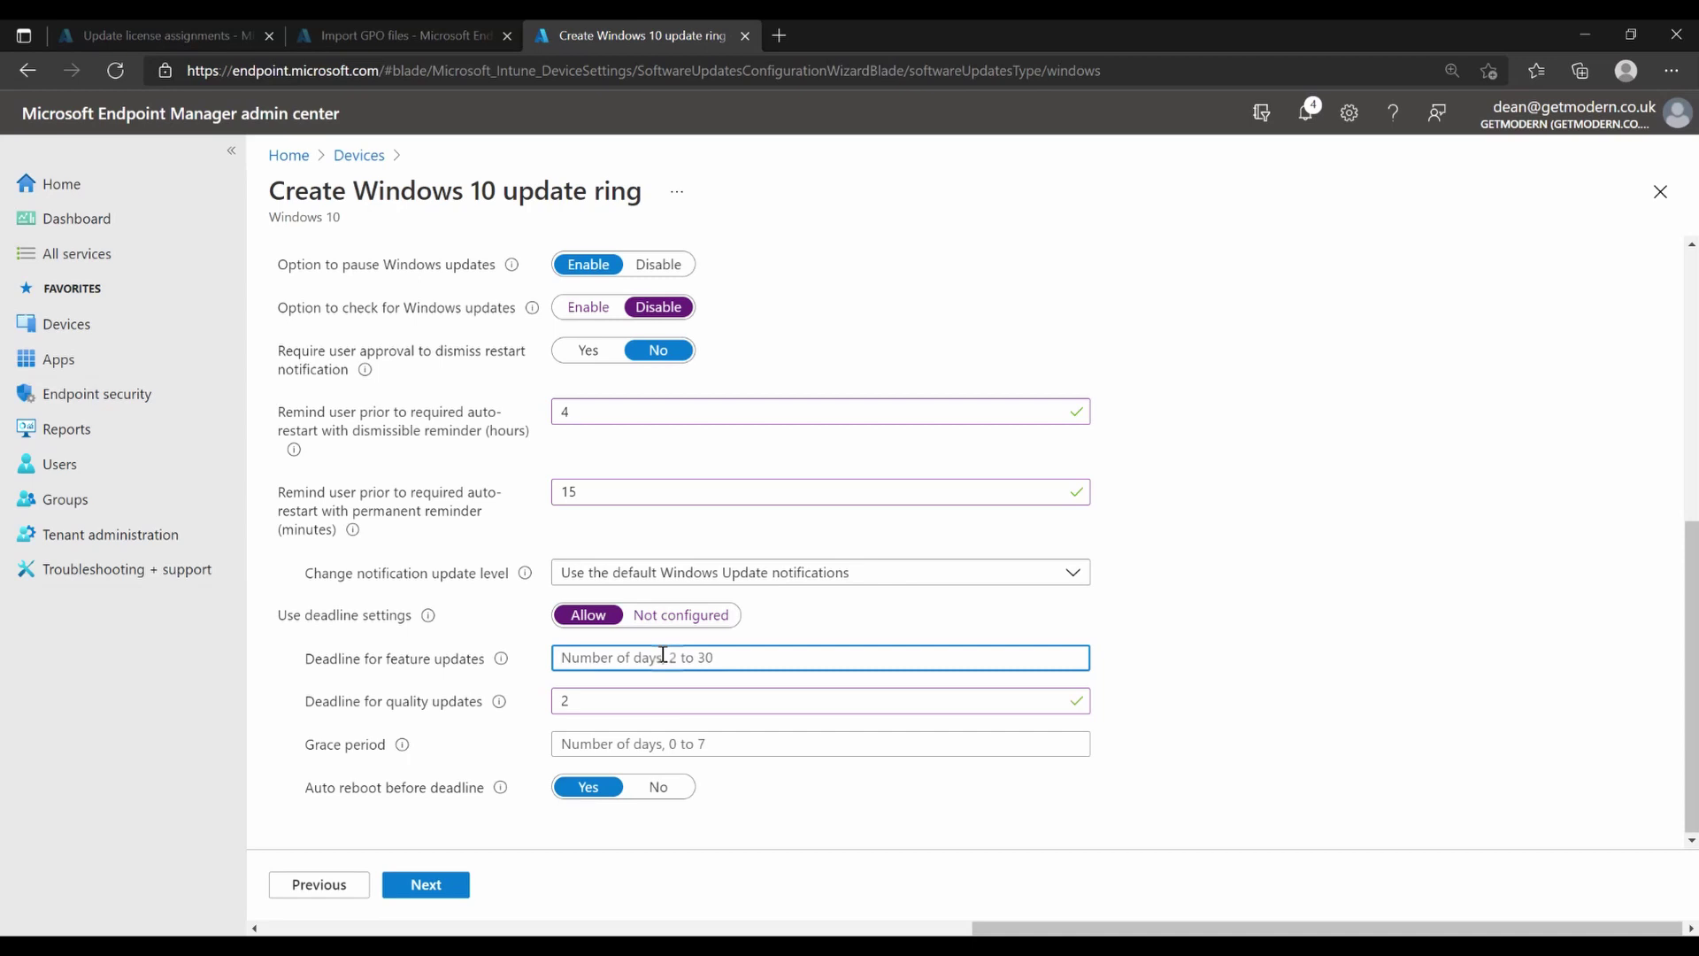
pyautogui.write('30')
pyautogui.click(644, 744)
pyautogui.write('0')
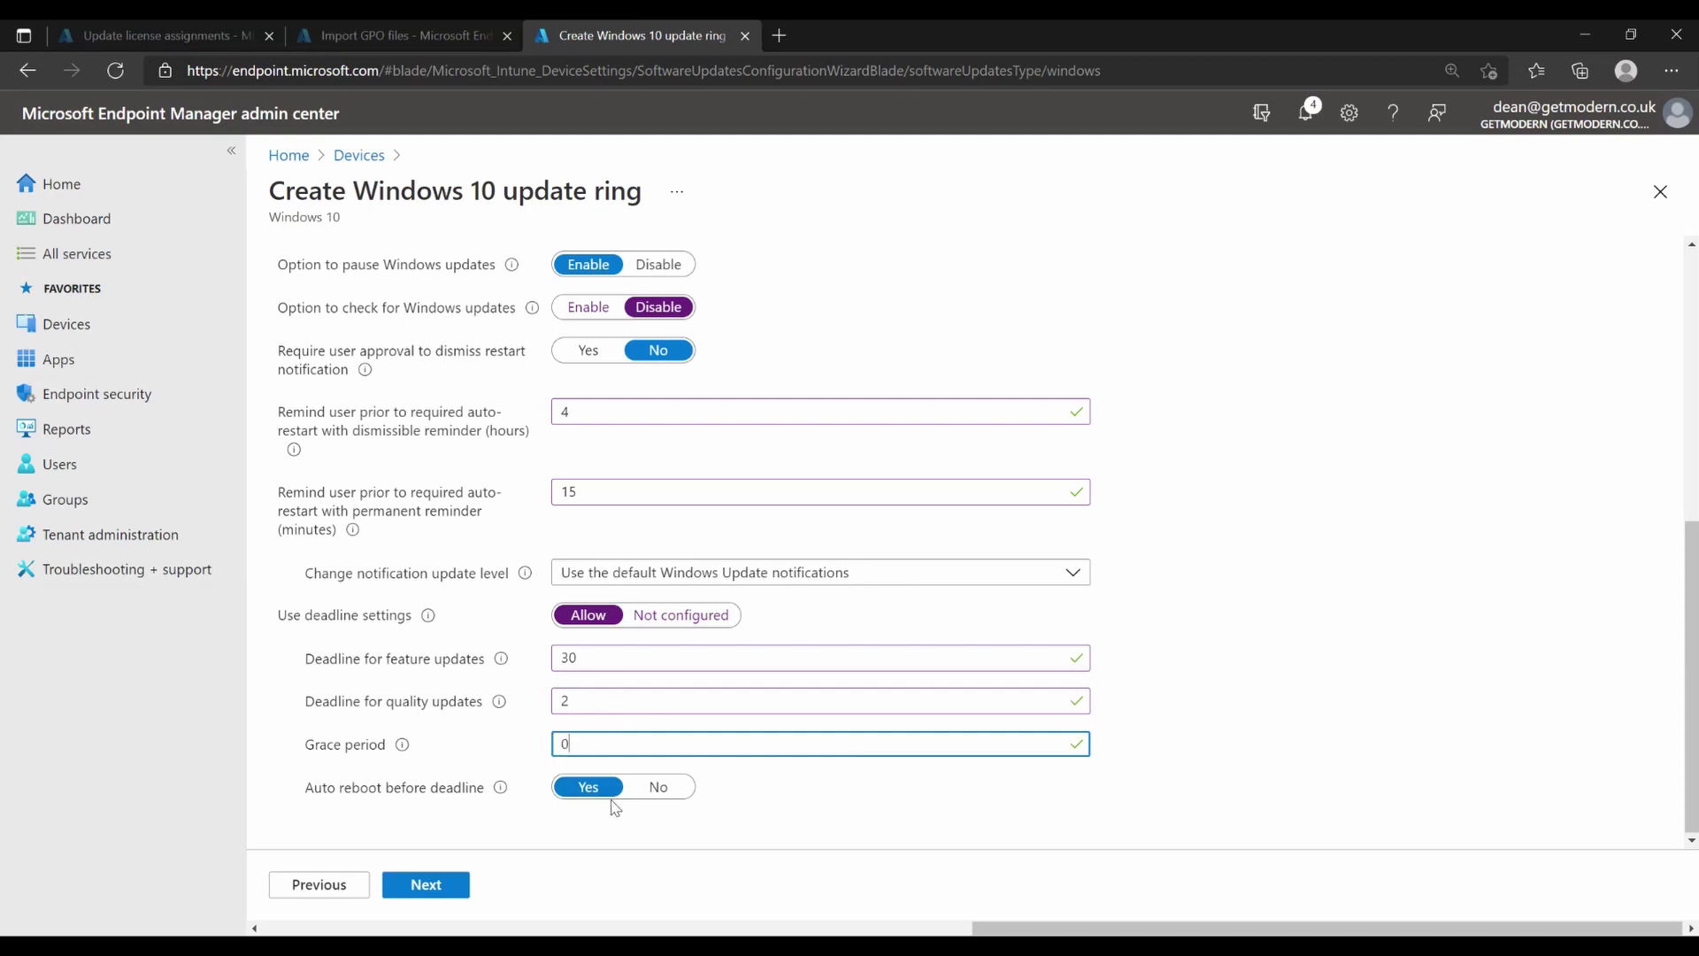
pyautogui.click(428, 885)
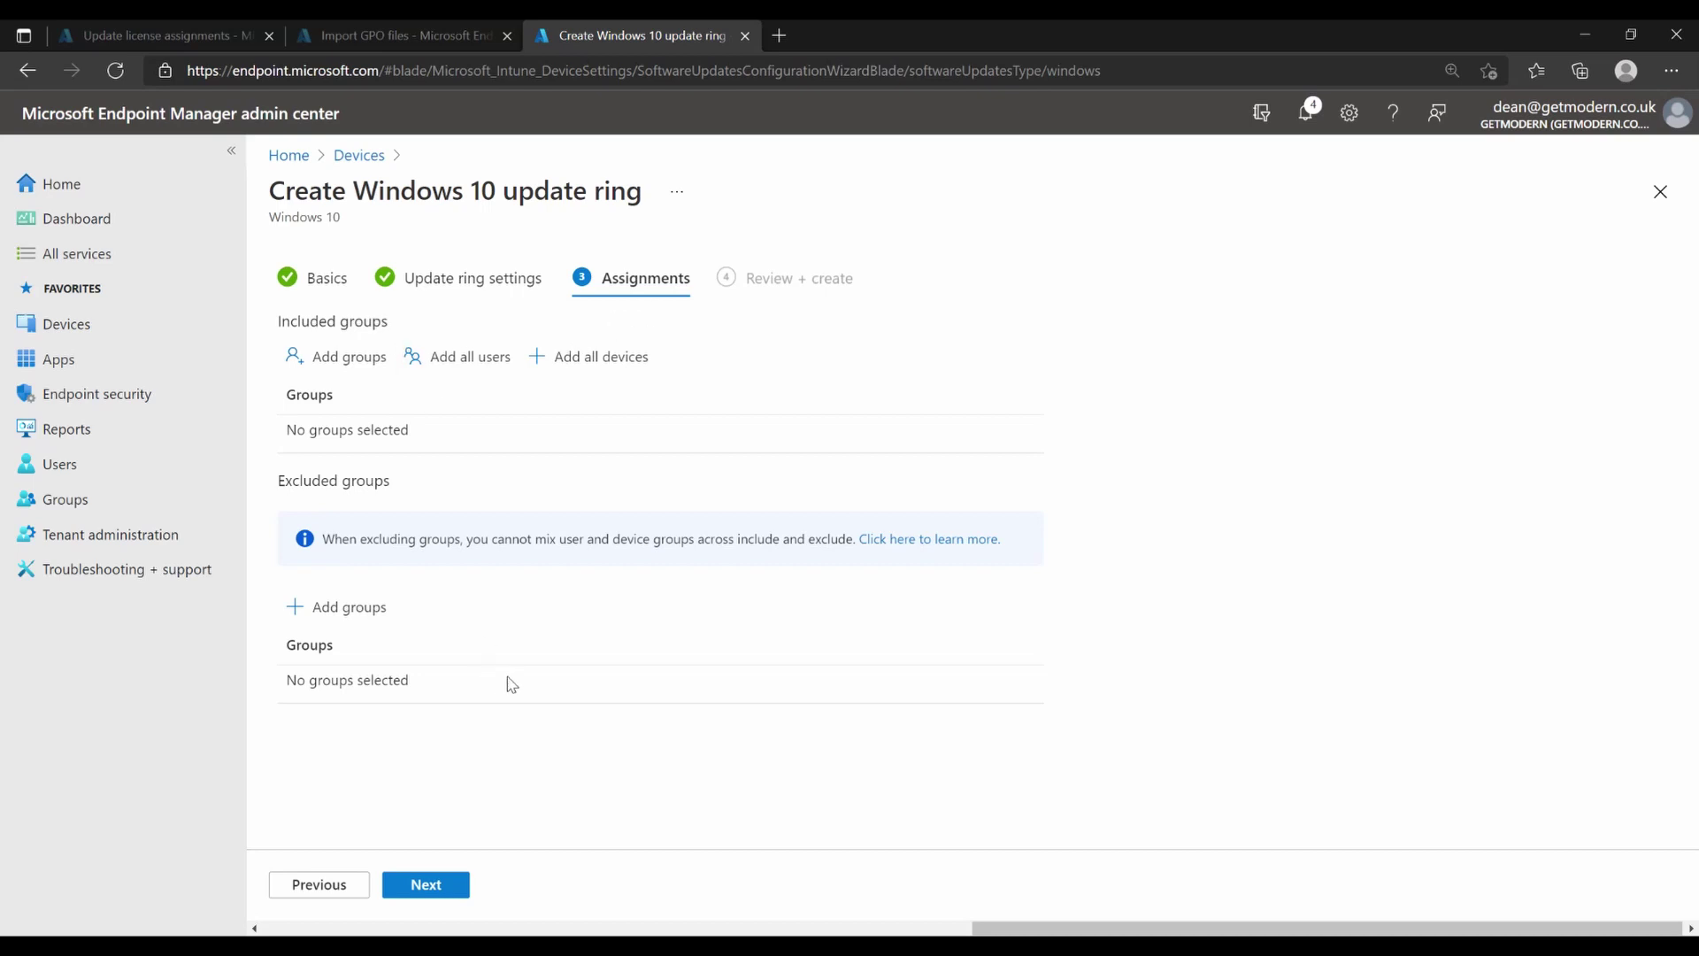
# - Create the first look testers update ring with no assignments, then go to Groups
pyautogui.click(444, 889)
pyautogui.scroll(-5, 488, 777)
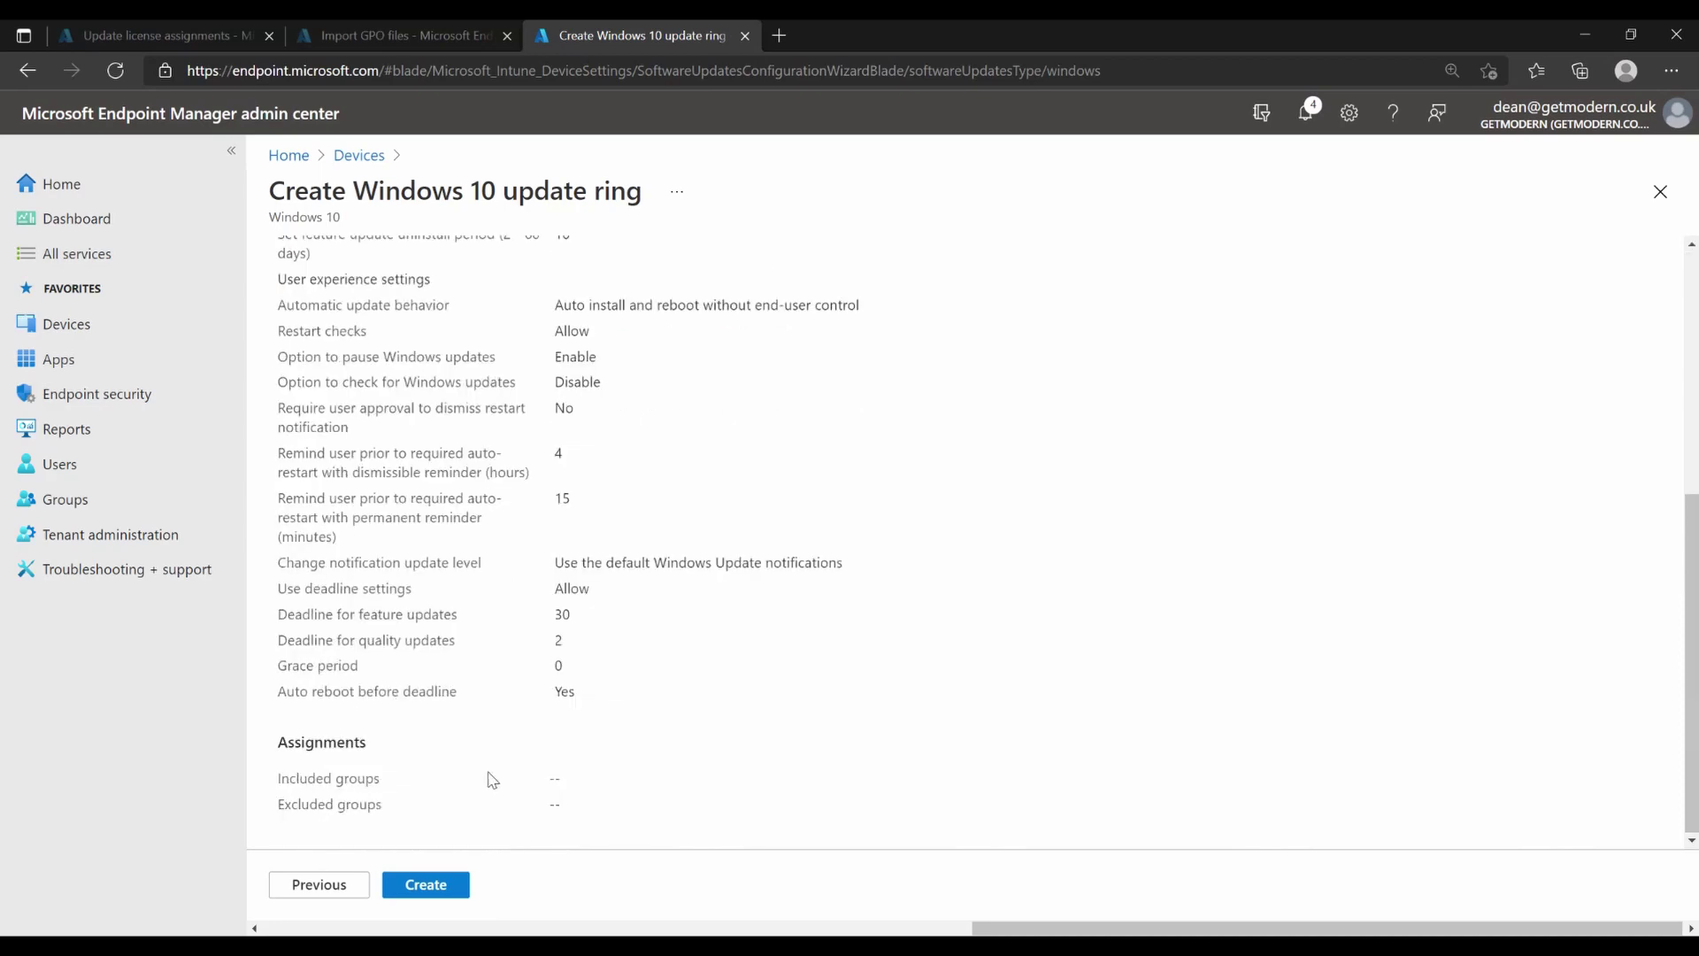
pyautogui.scroll(1, 492, 779)
pyautogui.click(426, 884)
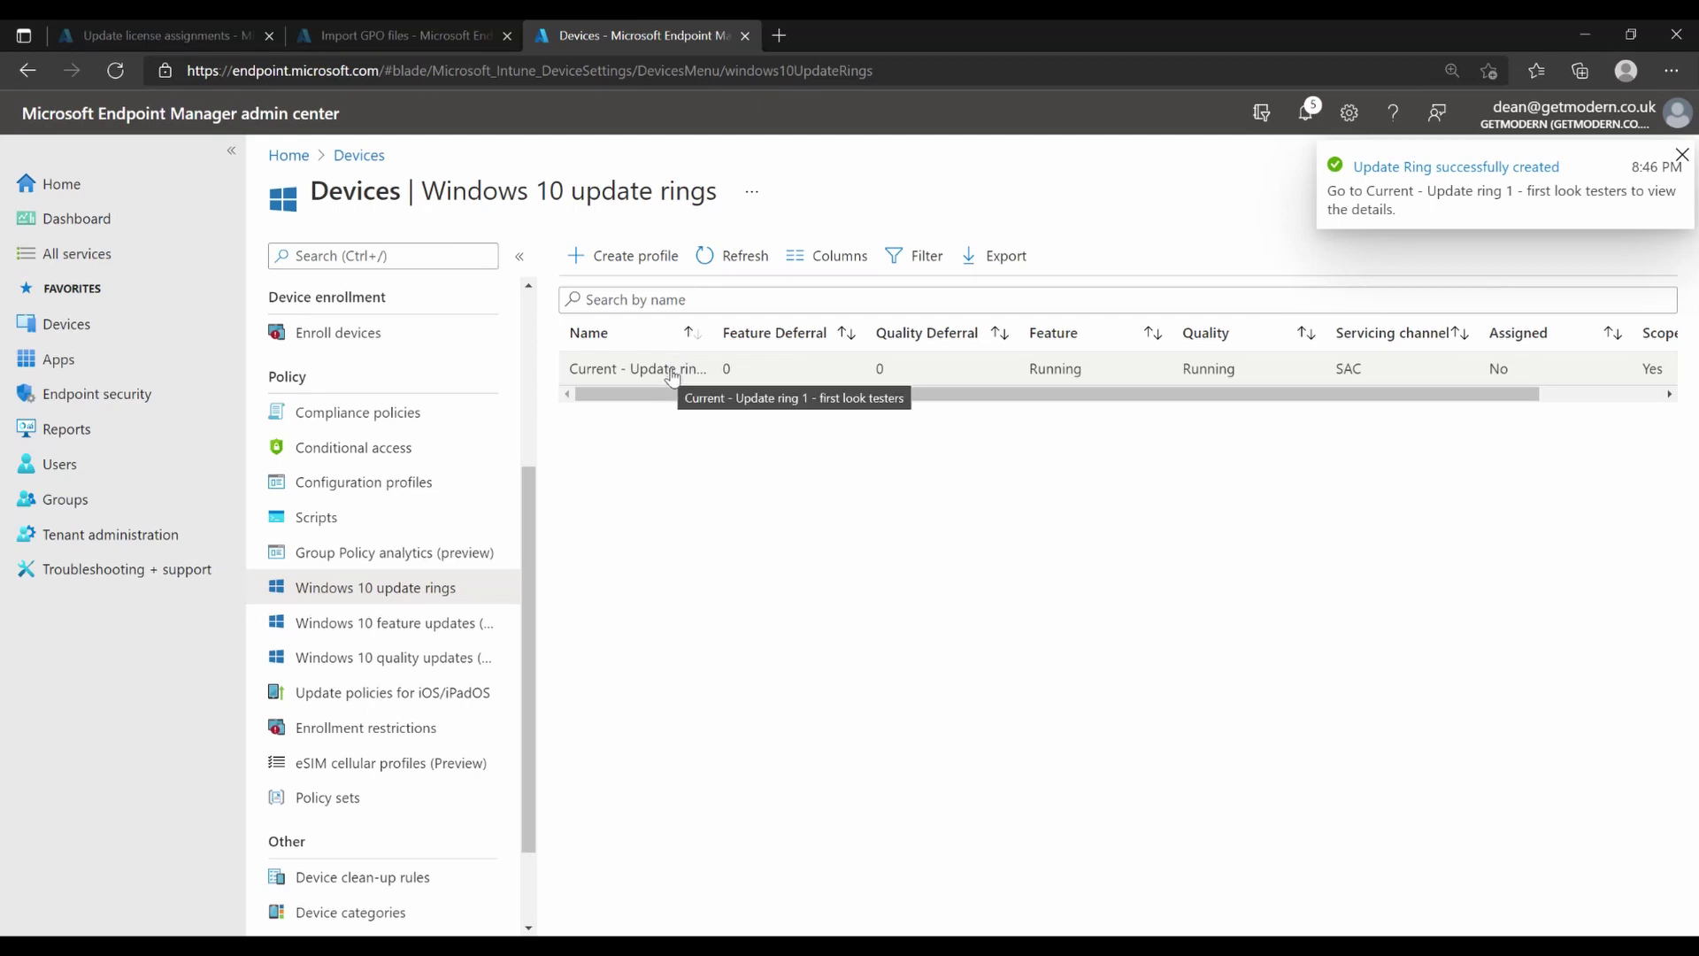
pyautogui.click(672, 376)
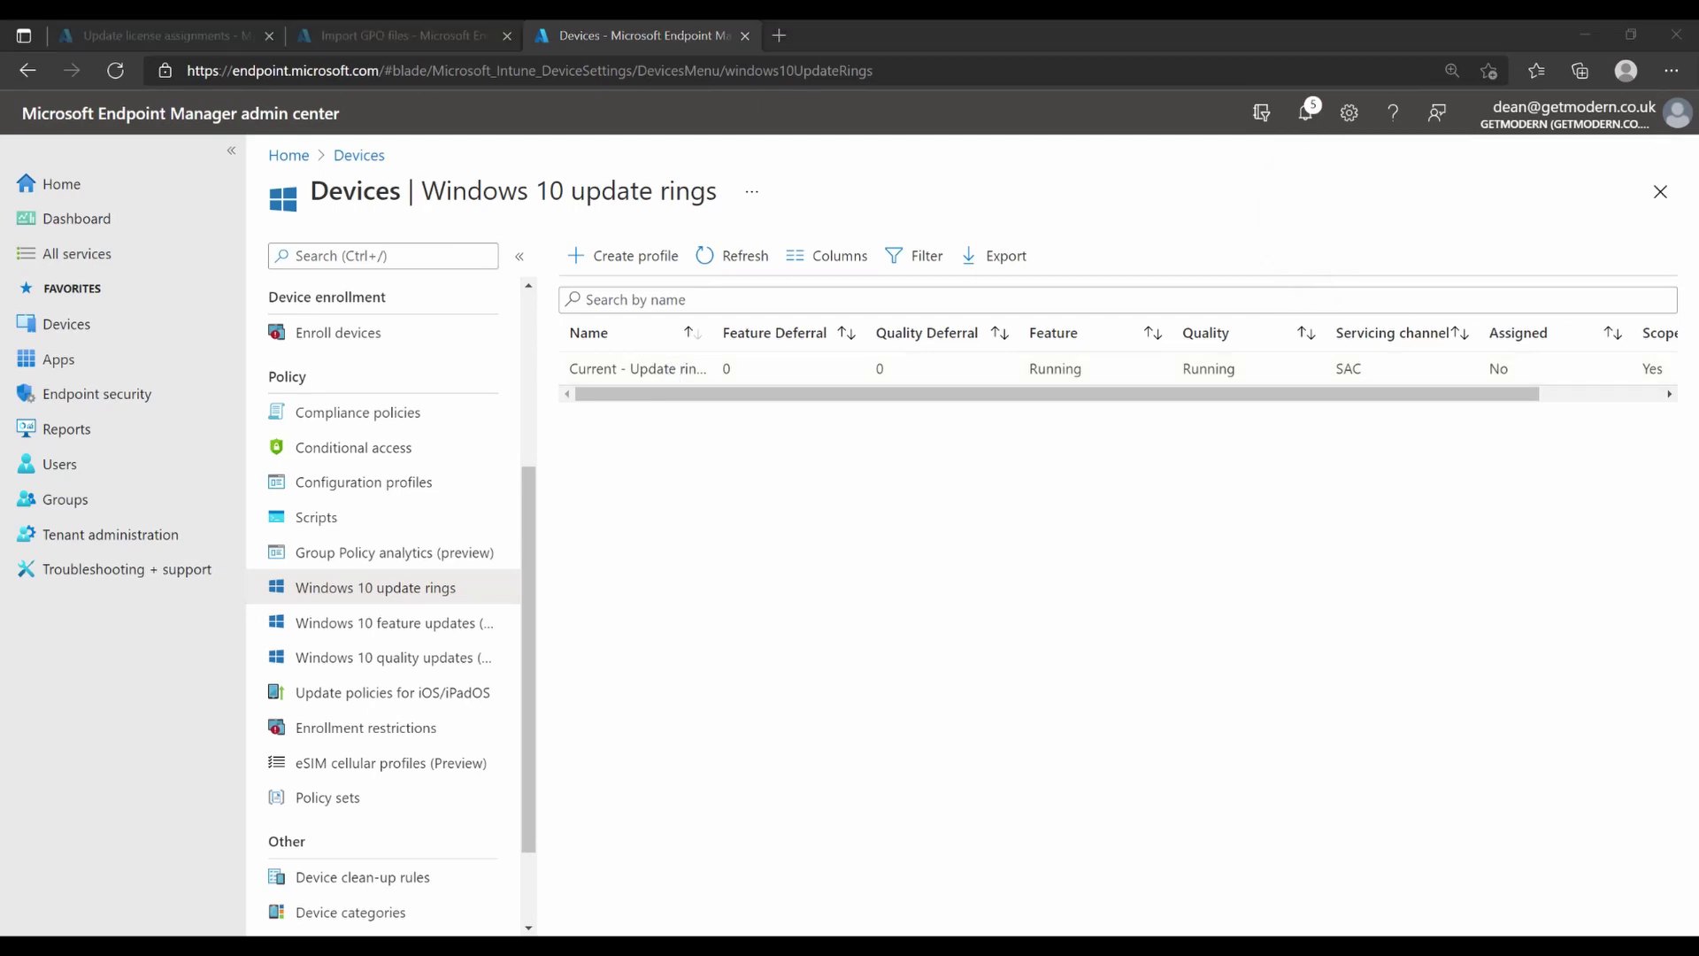
pyautogui.click(146, 500)
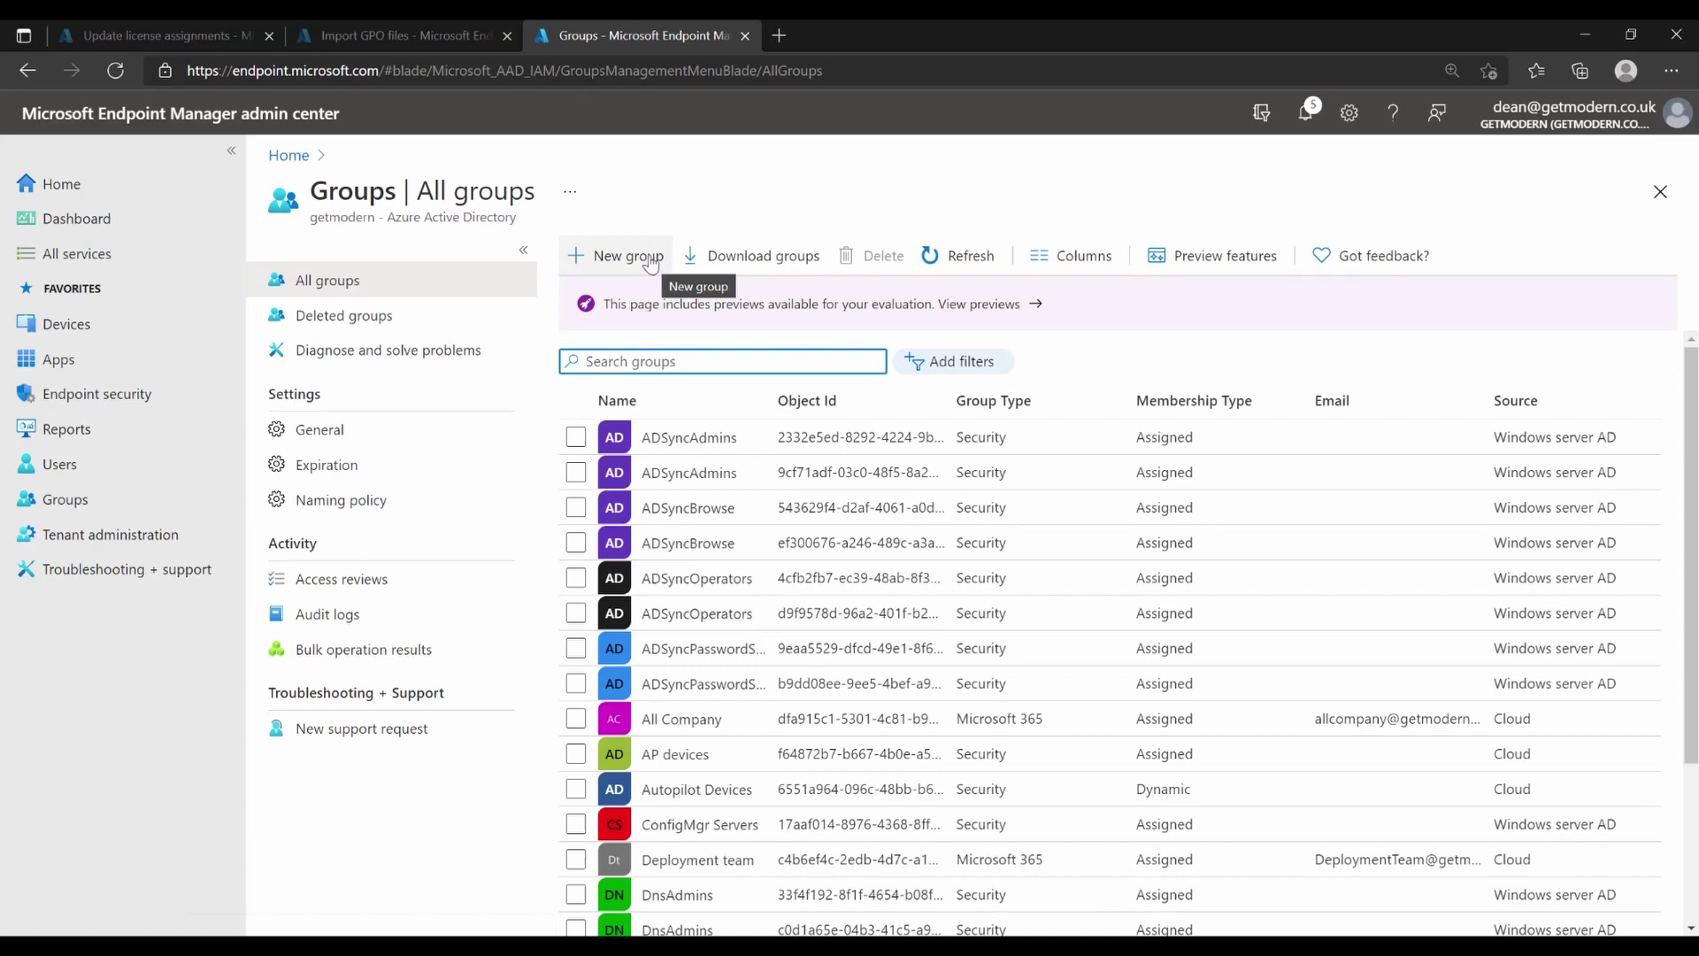
# - Create assigned security group 'Current - Update ring 1 - first look testers' containing MININT-HFQA46V
pyautogui.click(650, 263)
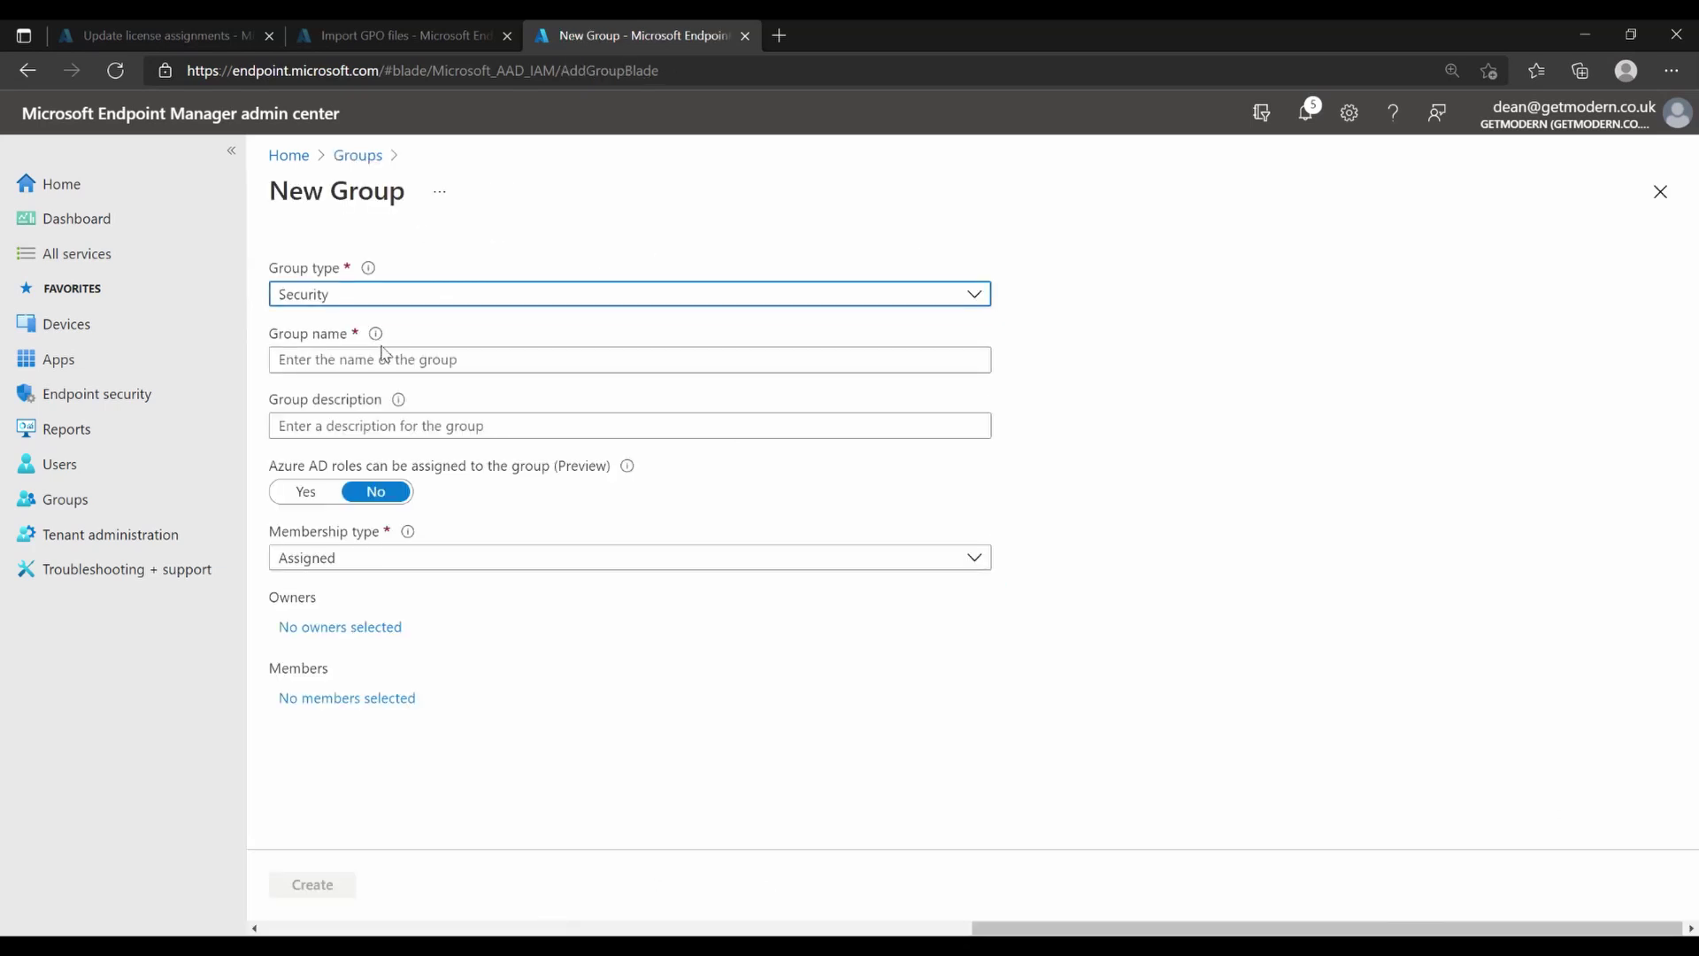
pyautogui.click(434, 359)
pyautogui.write('Current - Update ring 1 - first look testers')
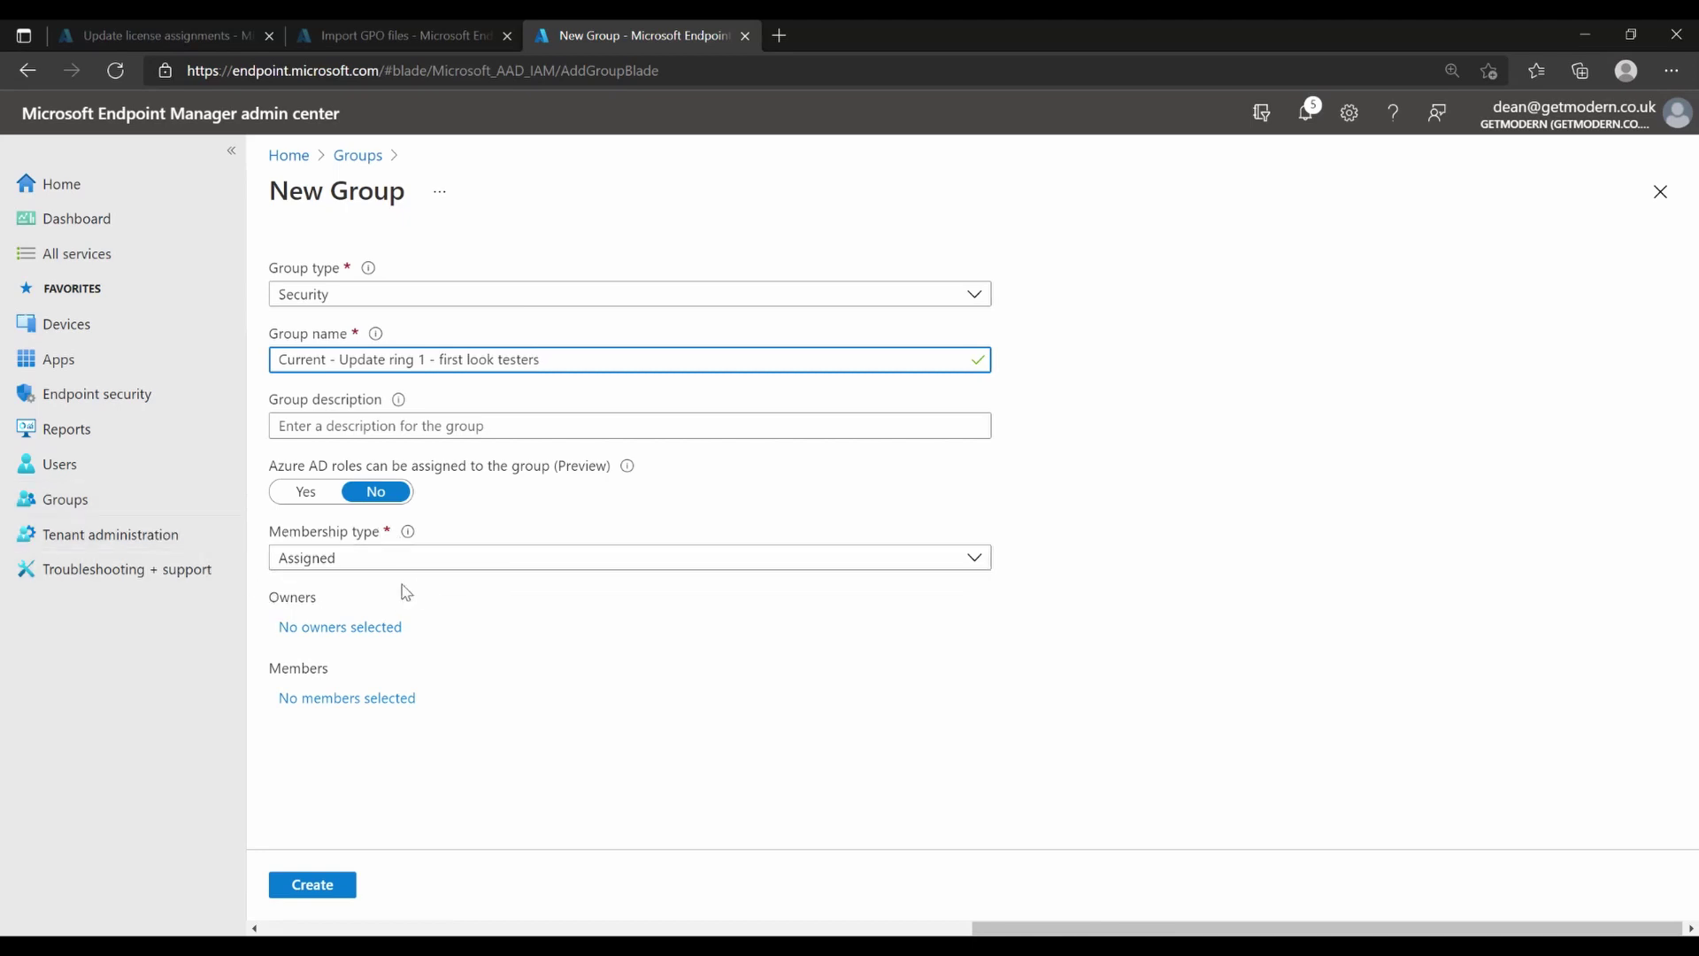
pyautogui.click(363, 559)
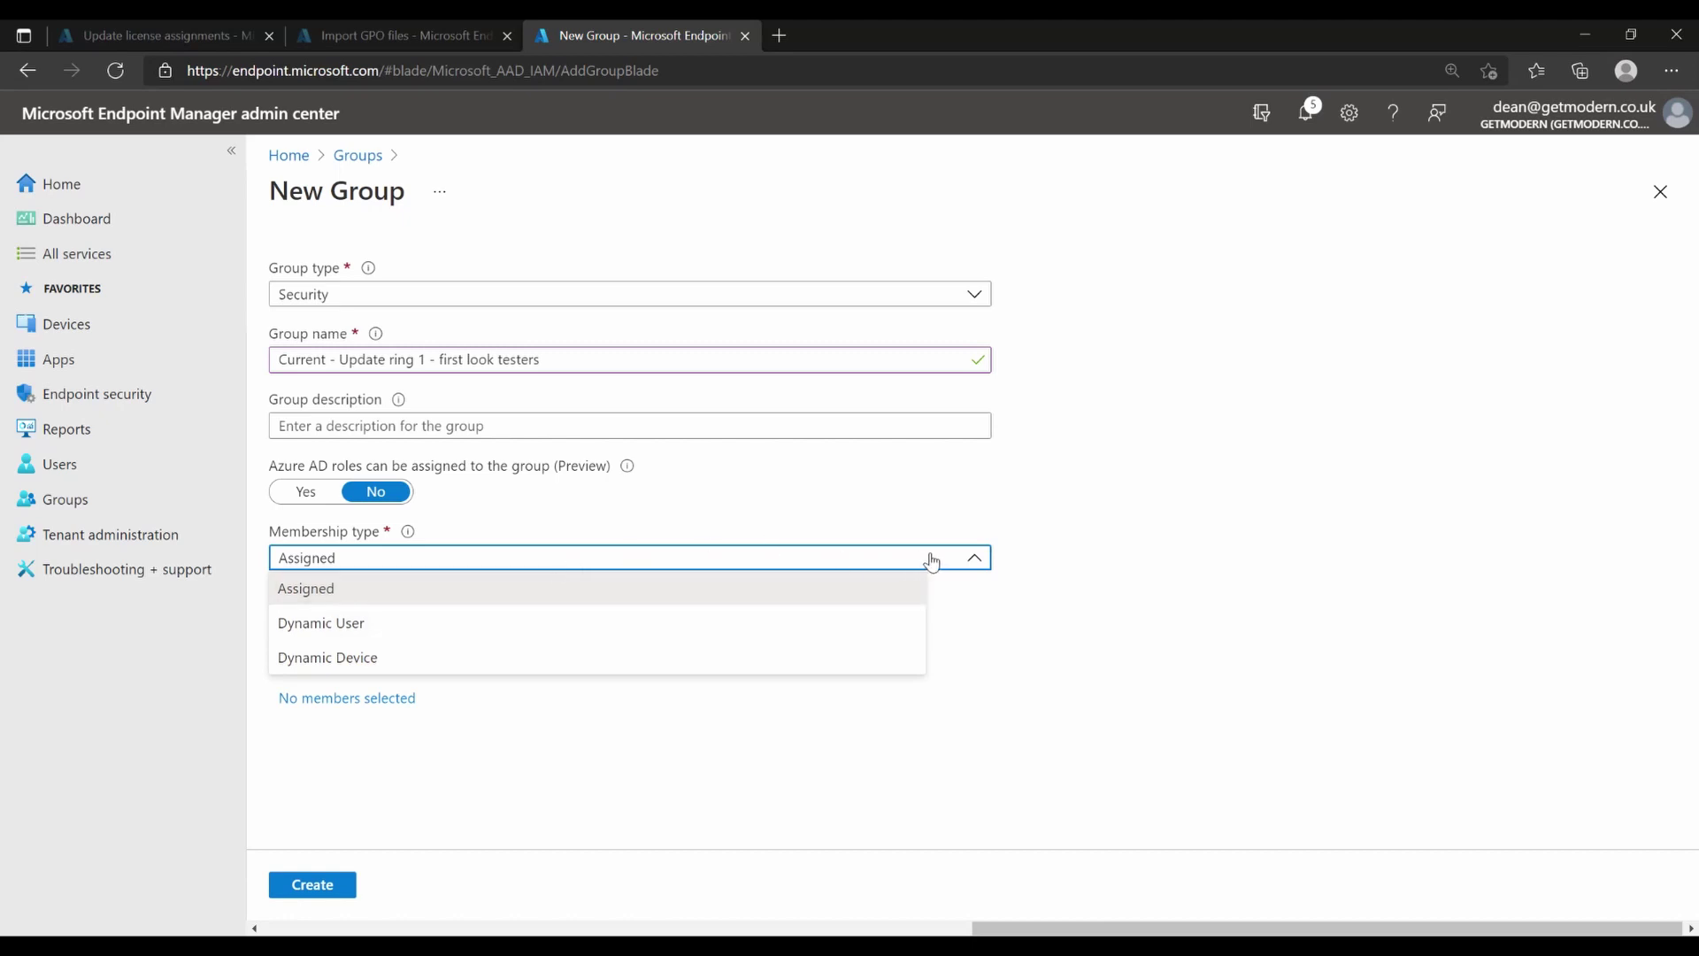
pyautogui.click(1047, 557)
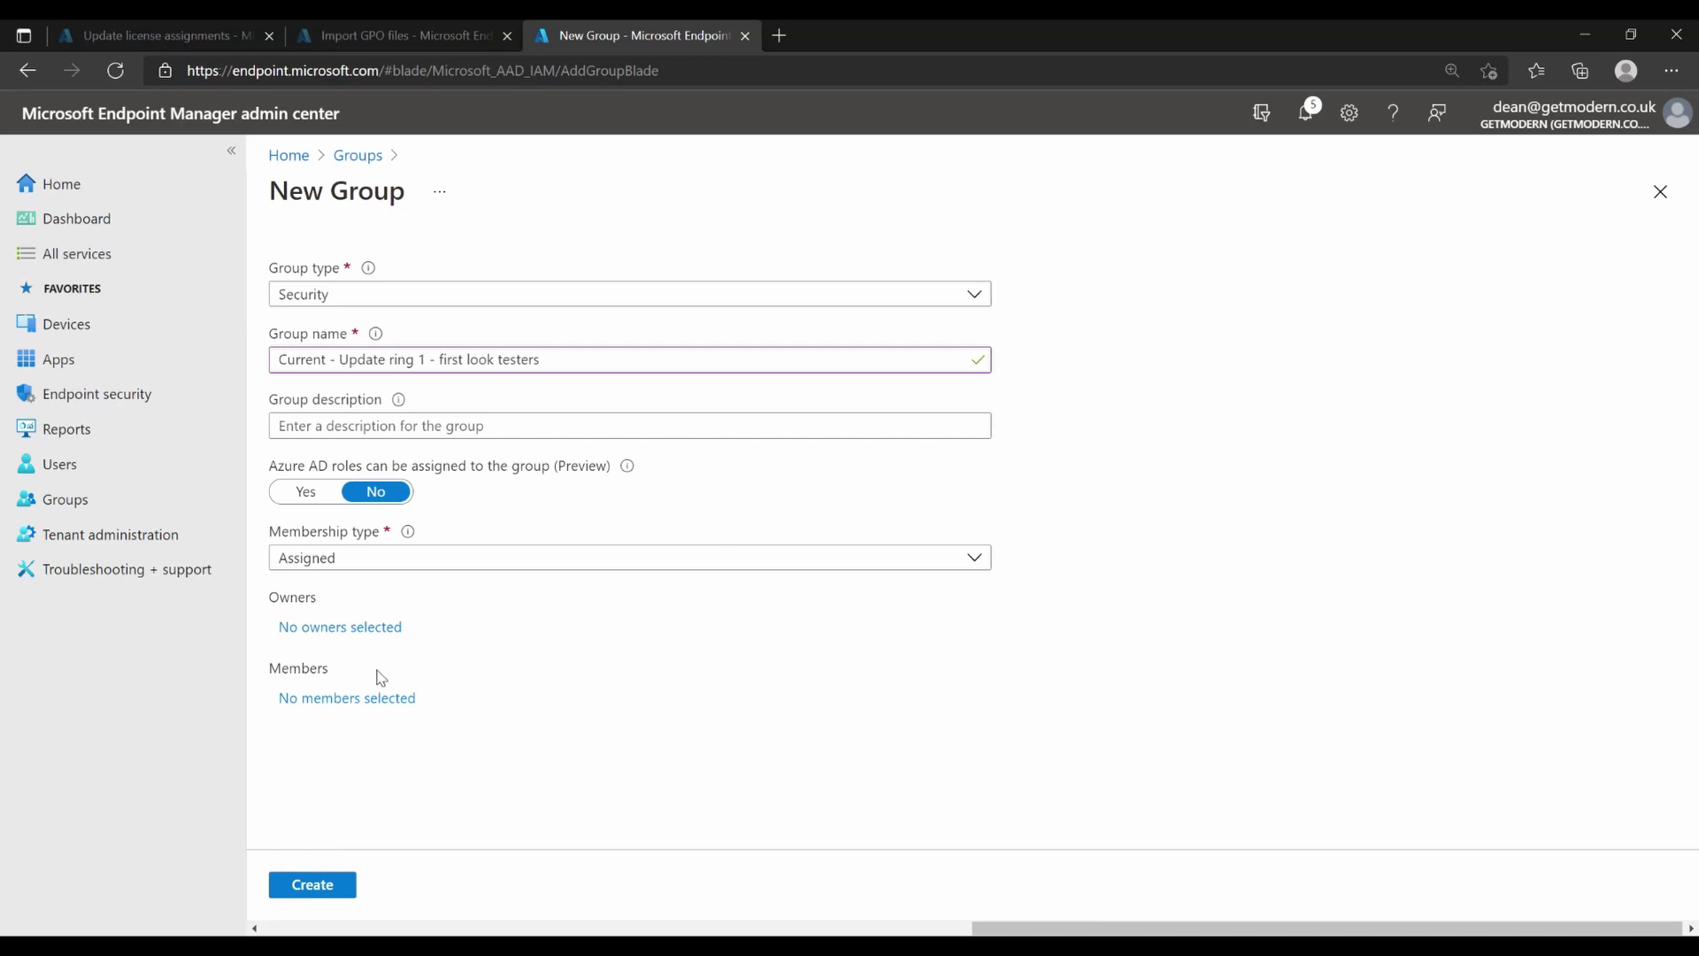
pyautogui.click(368, 699)
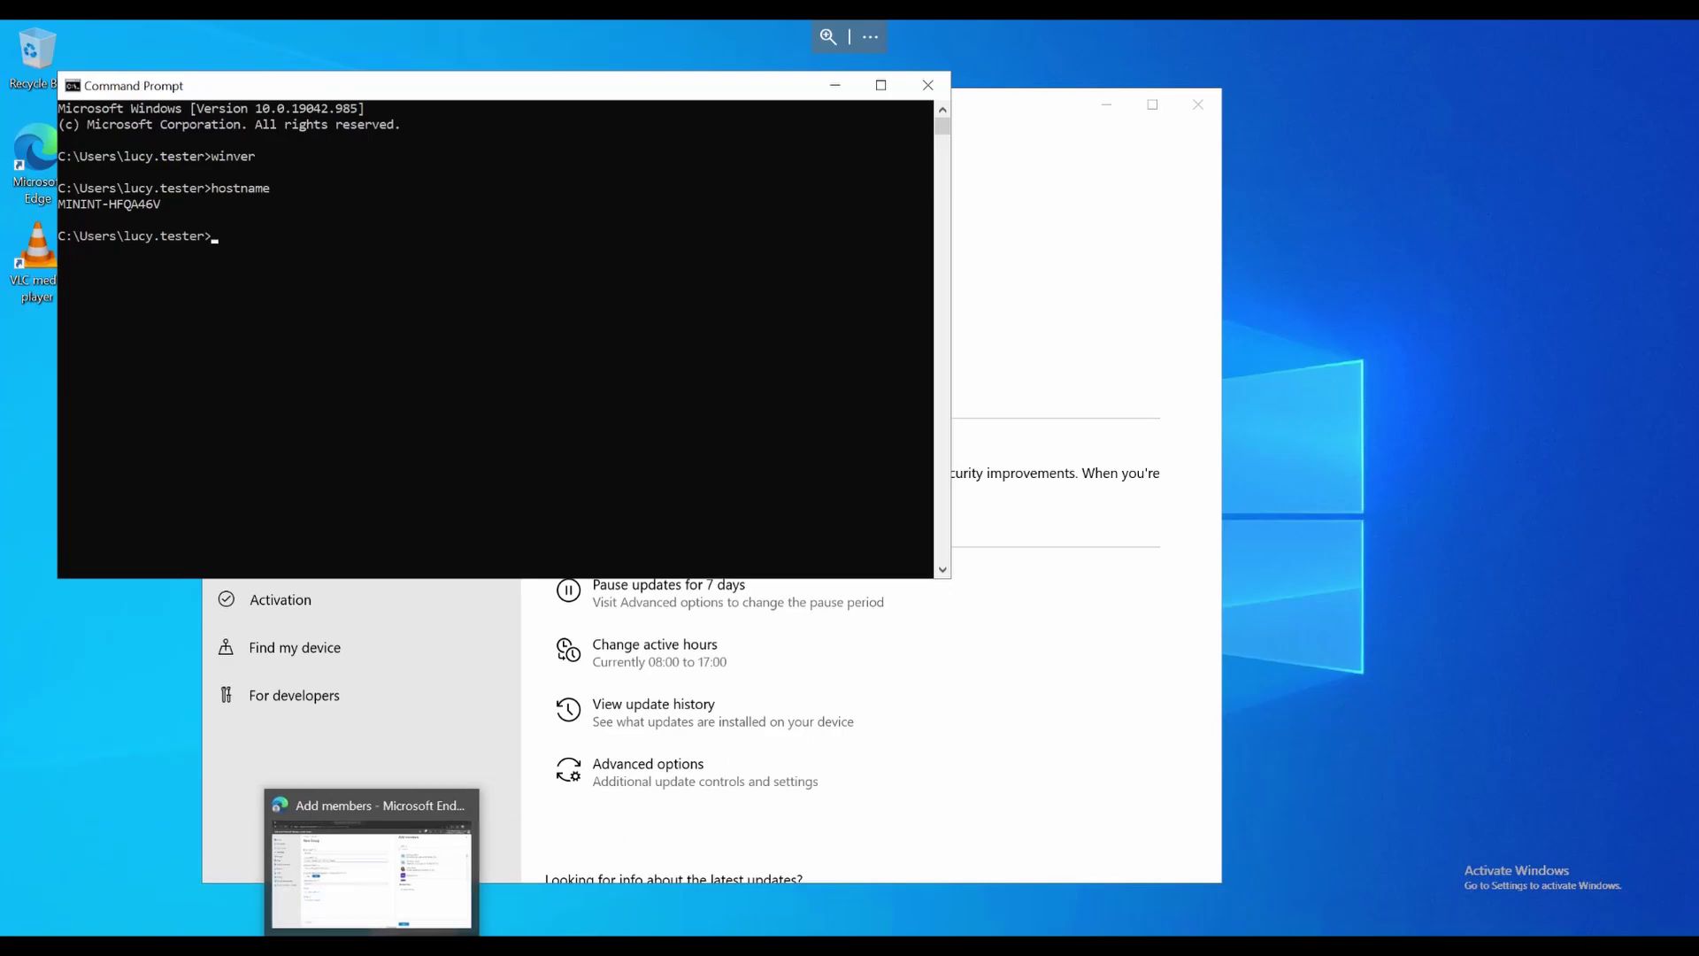
pyautogui.write('MININT-HFQA46V')
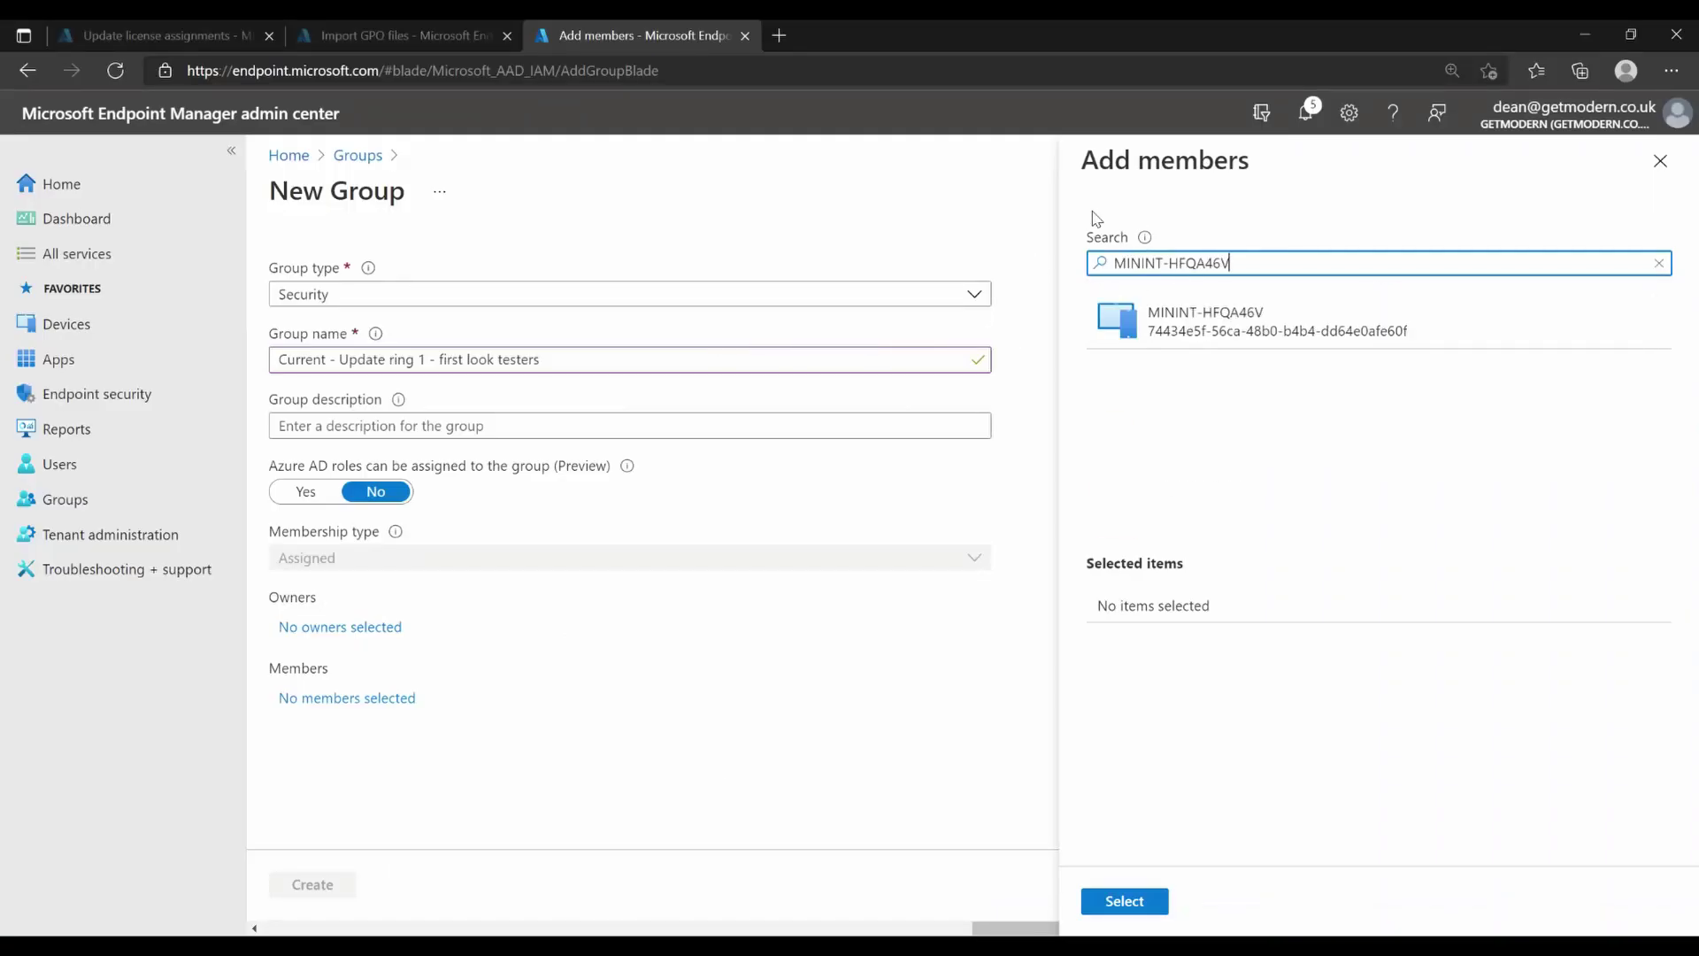
pyautogui.click(1274, 321)
pyautogui.click(1124, 901)
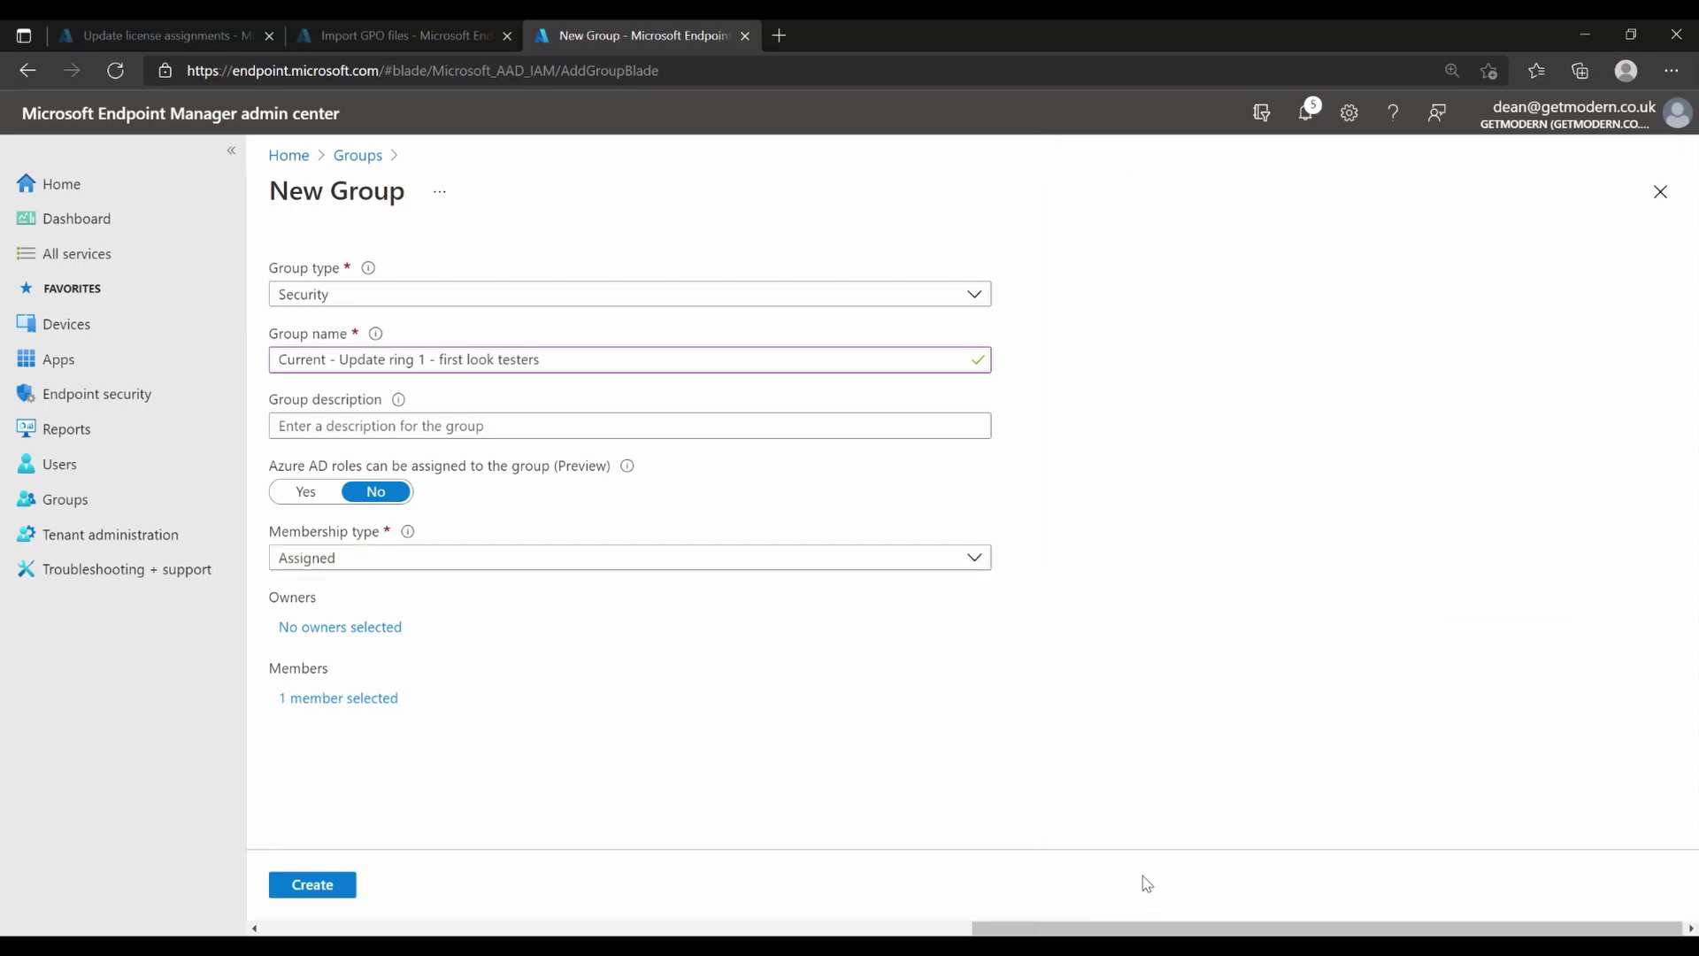
pyautogui.click(312, 885)
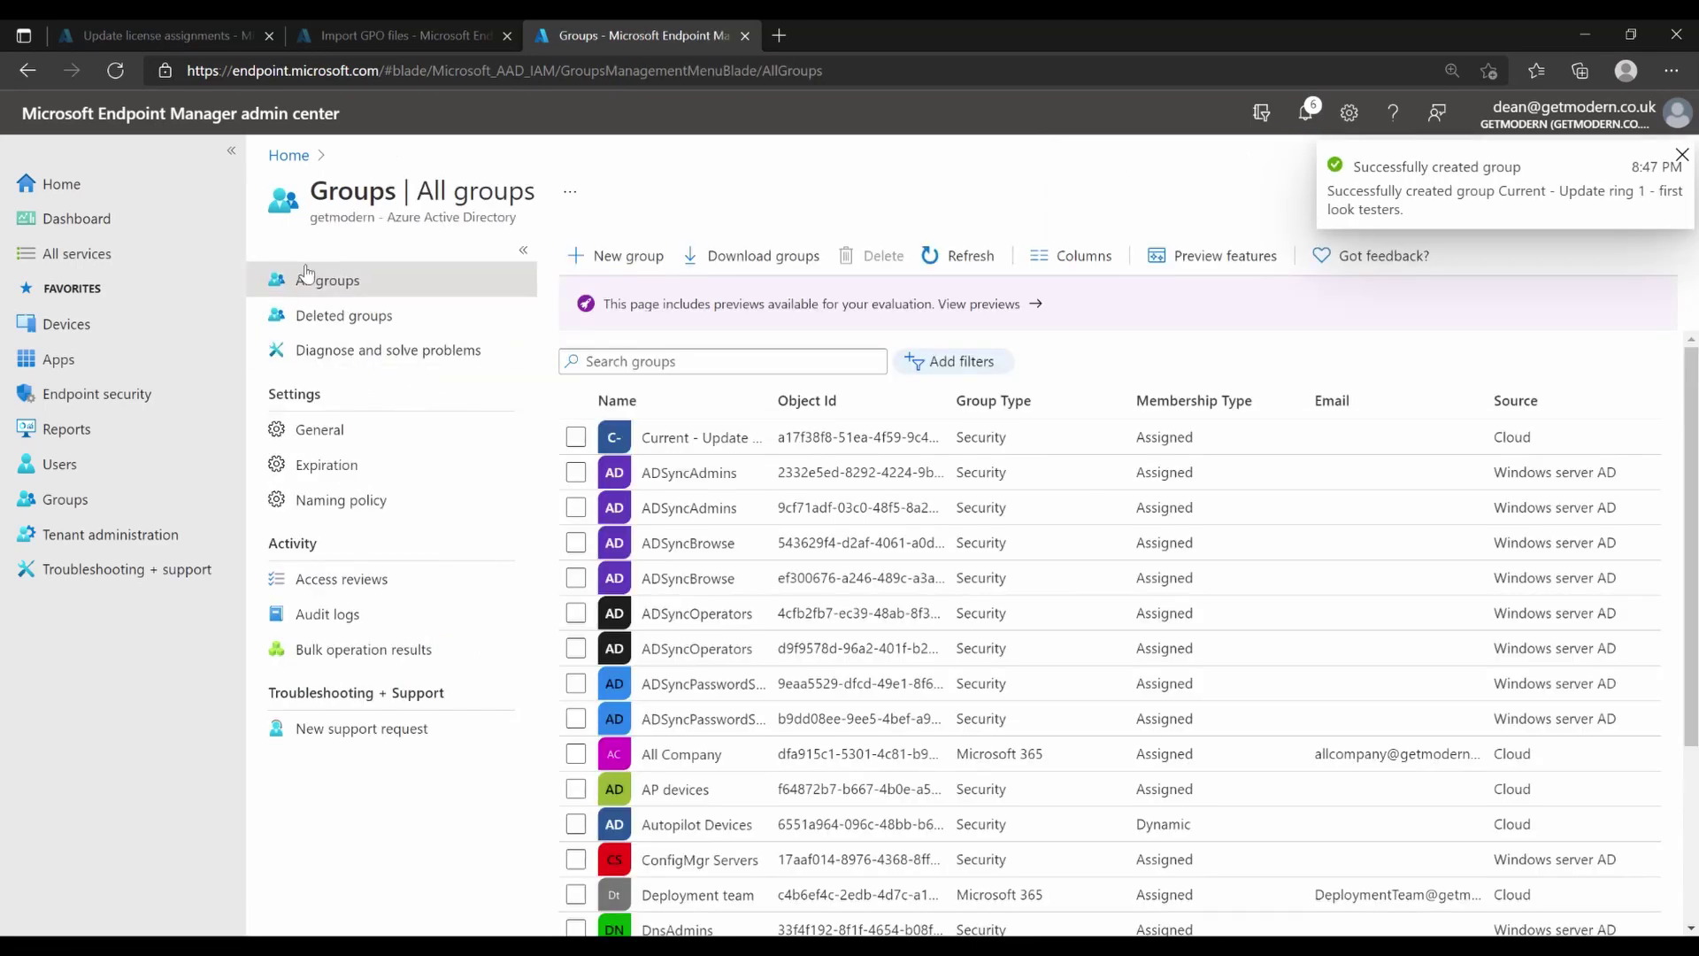
# - Open the Current - Update ring 1 update ring's properties and edit its assignments
pyautogui.click(104, 329)
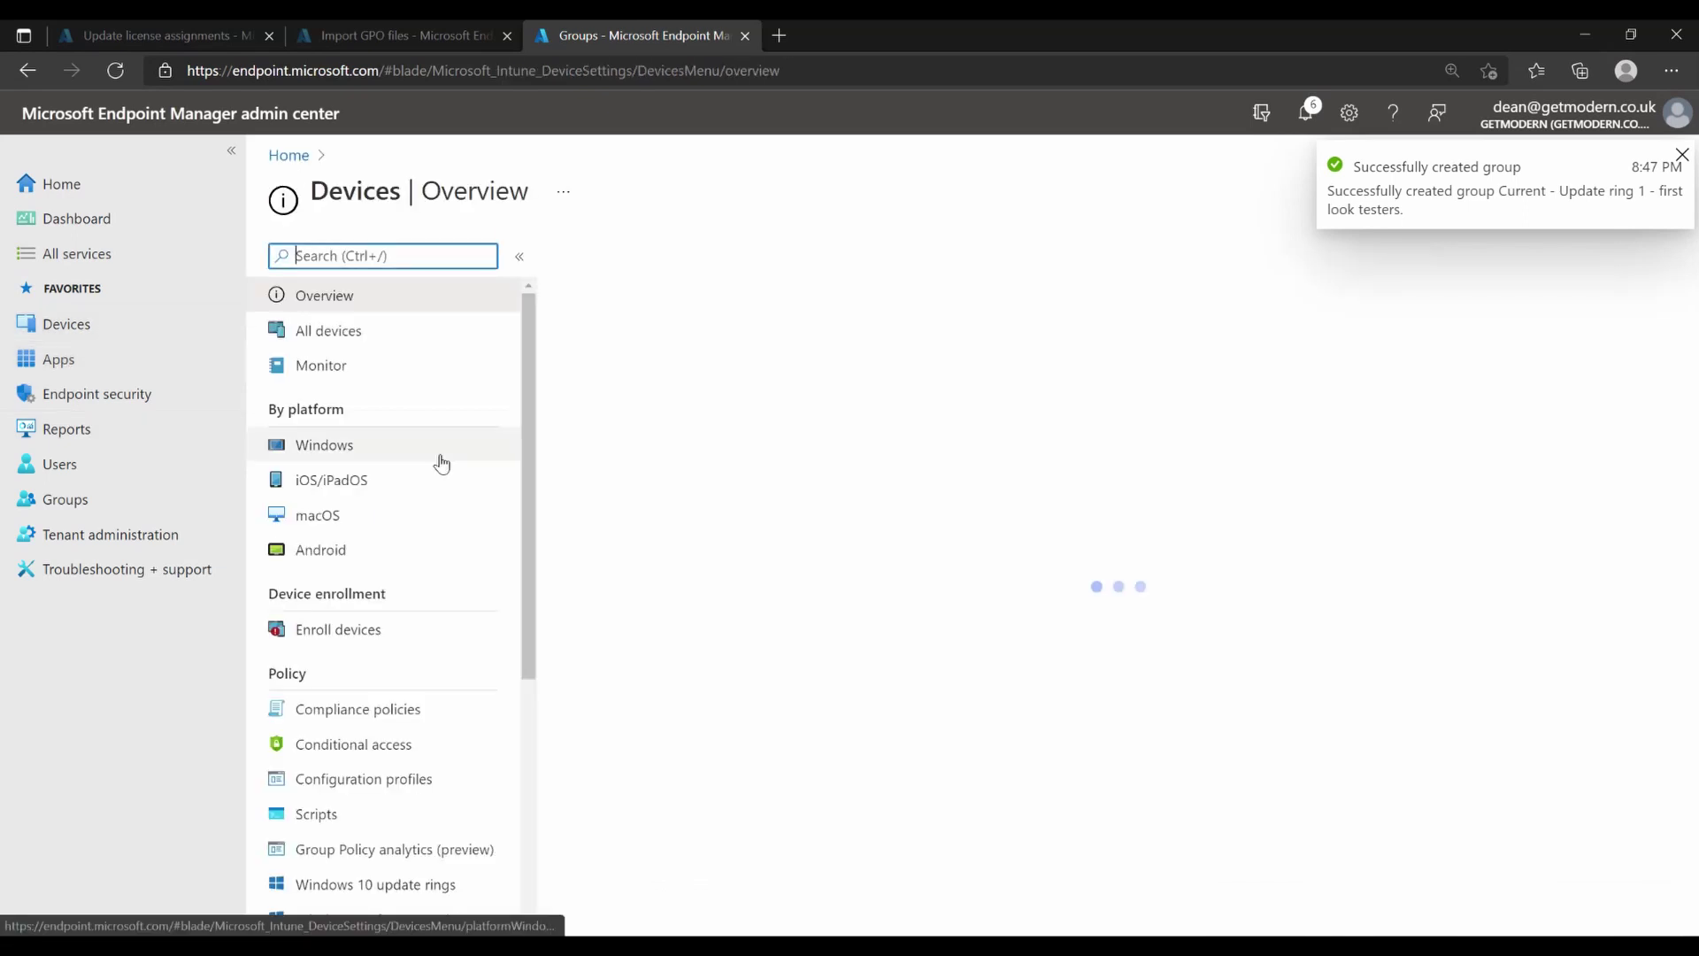
pyautogui.scroll(-1, 403, 845)
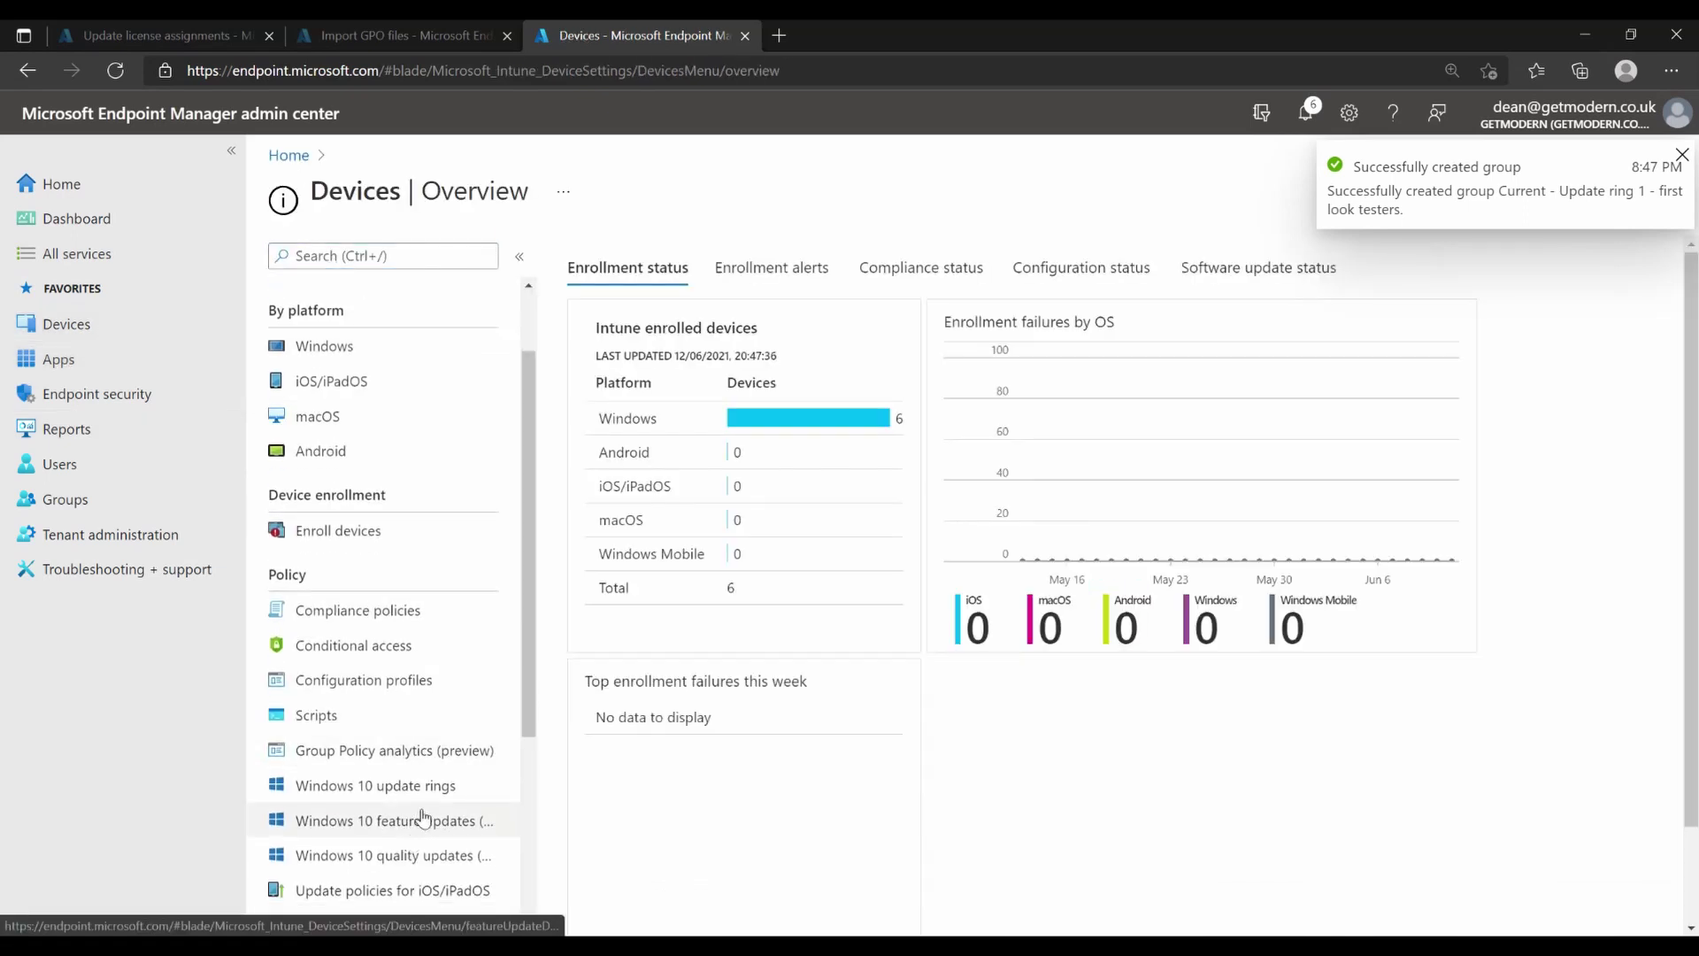
pyautogui.click(421, 795)
pyautogui.click(637, 379)
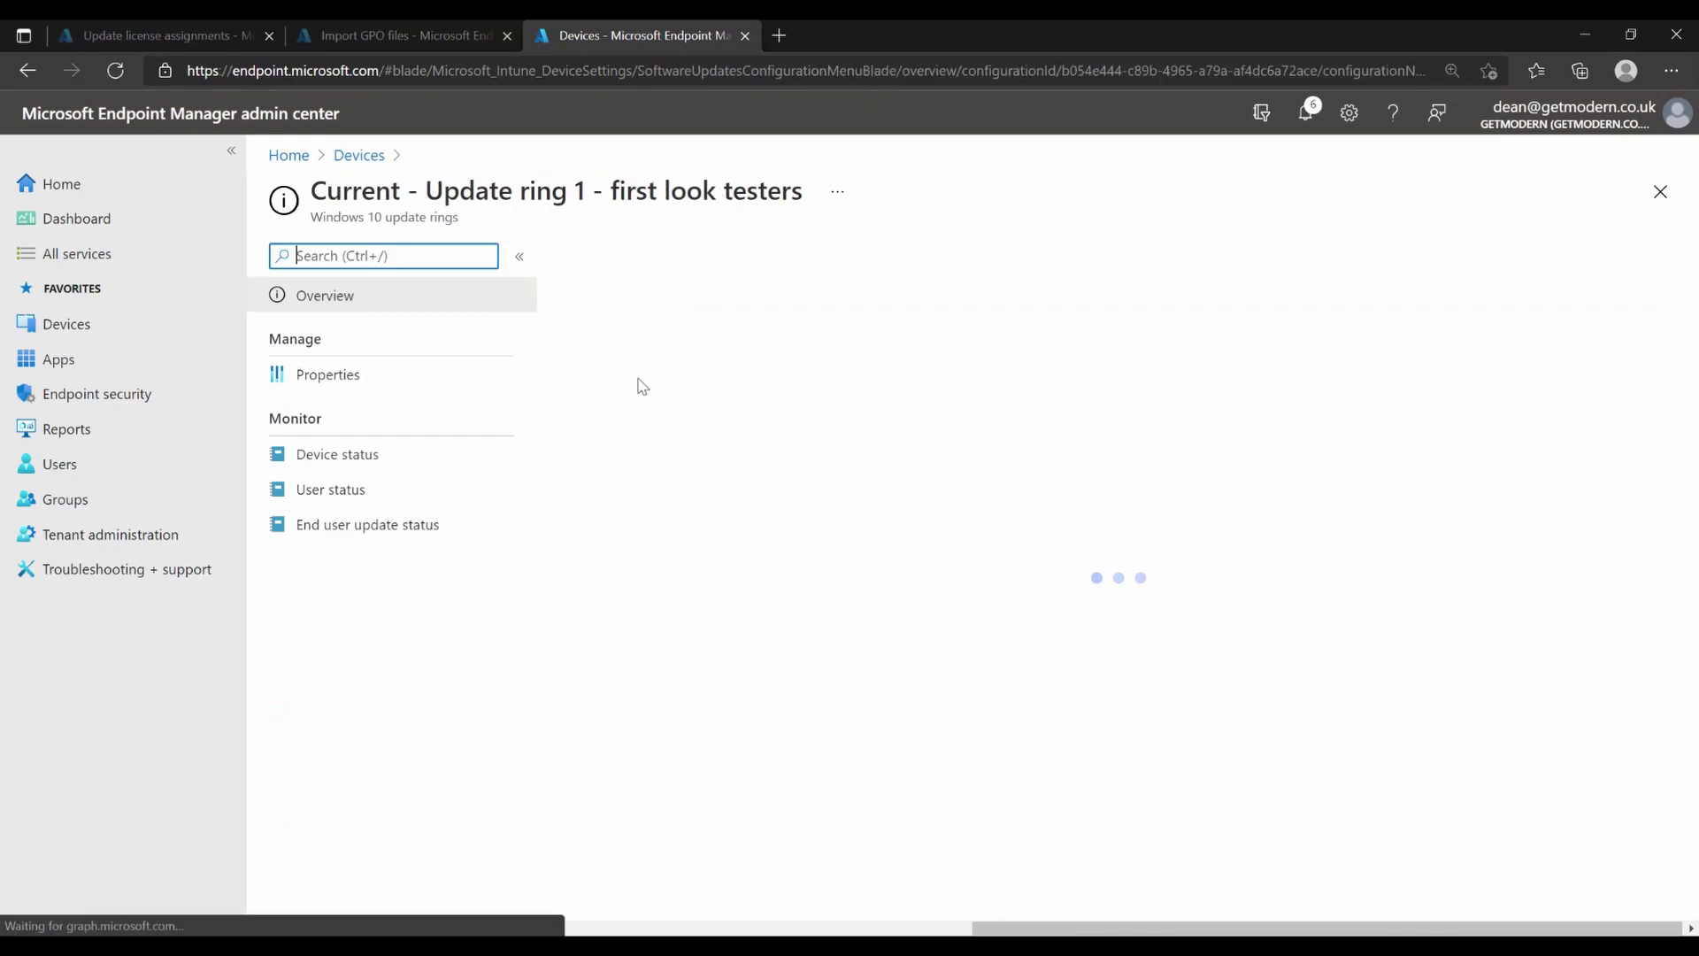
pyautogui.click(378, 390)
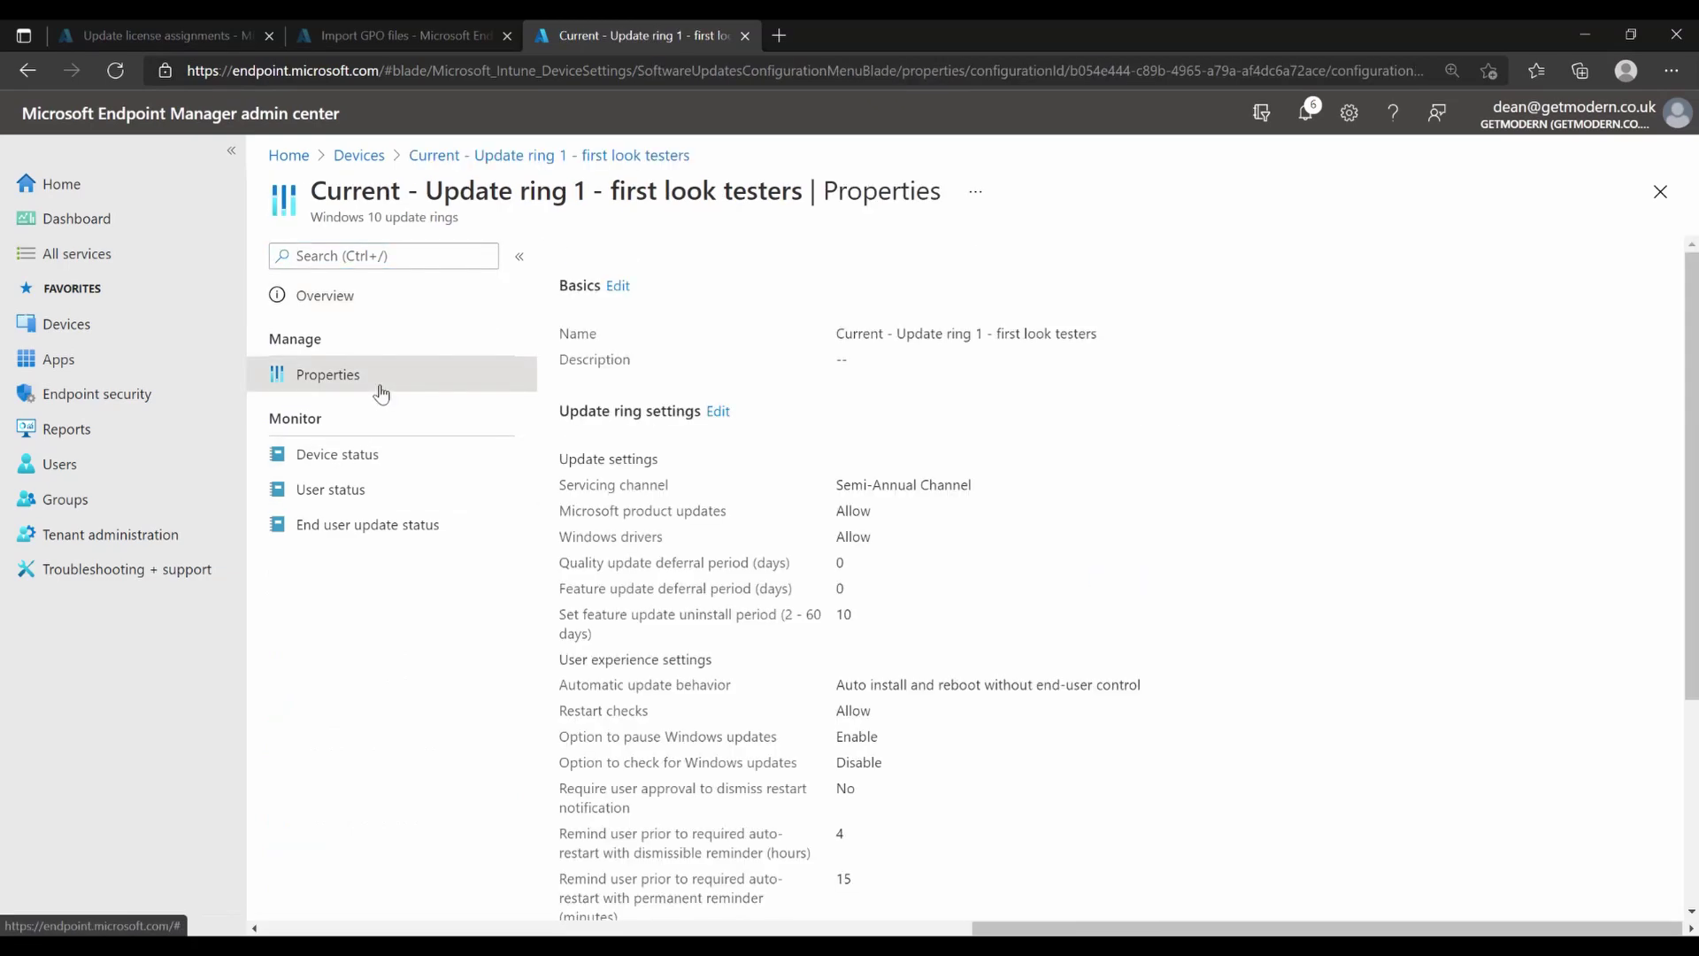
pyautogui.scroll(-3, 794, 618)
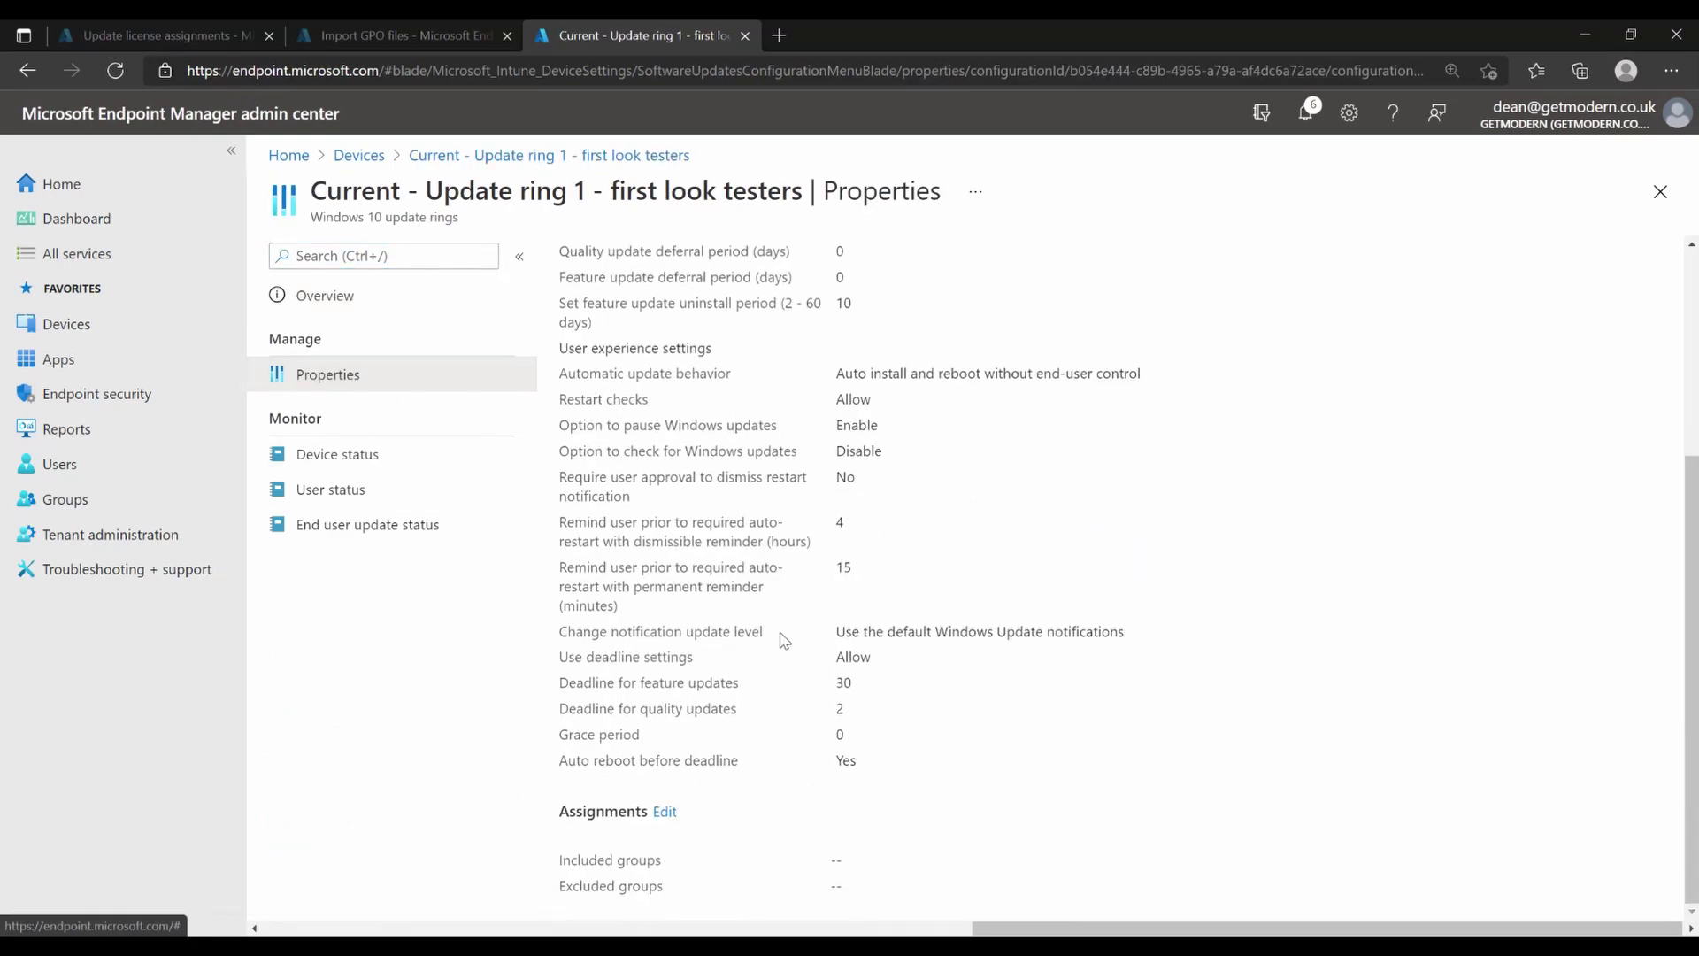
pyautogui.click(664, 812)
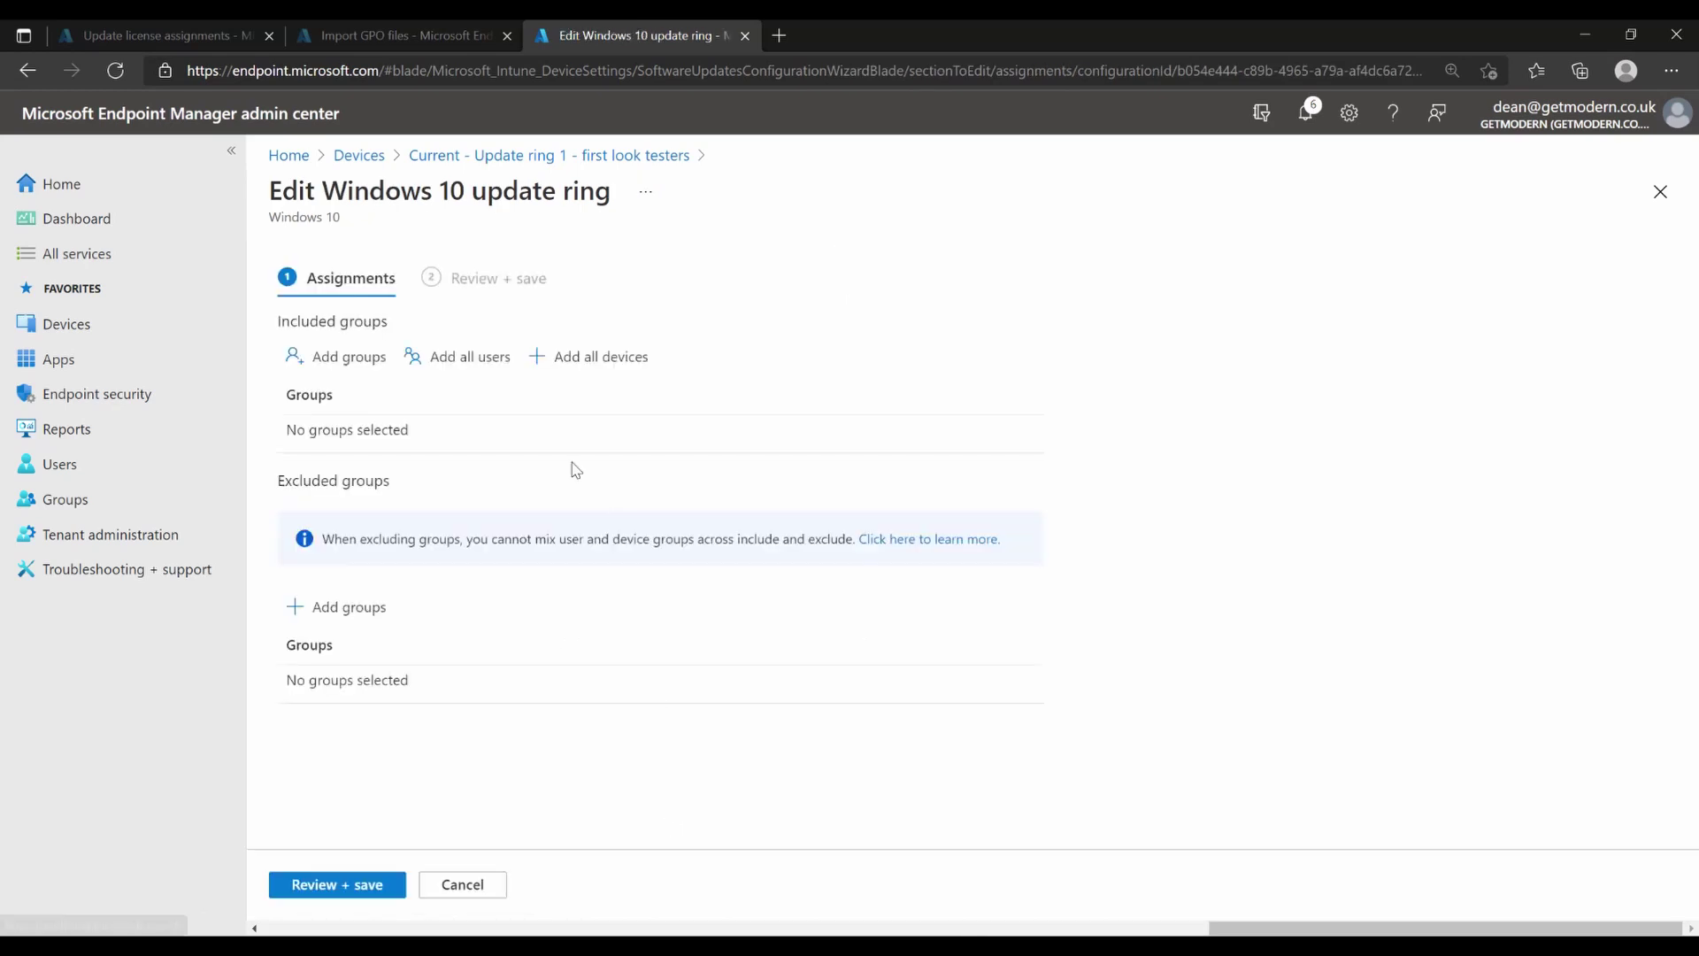
# - Include the 'Current - Update ring 1 - first look testers' group and save the assignment
pyautogui.click(321, 358)
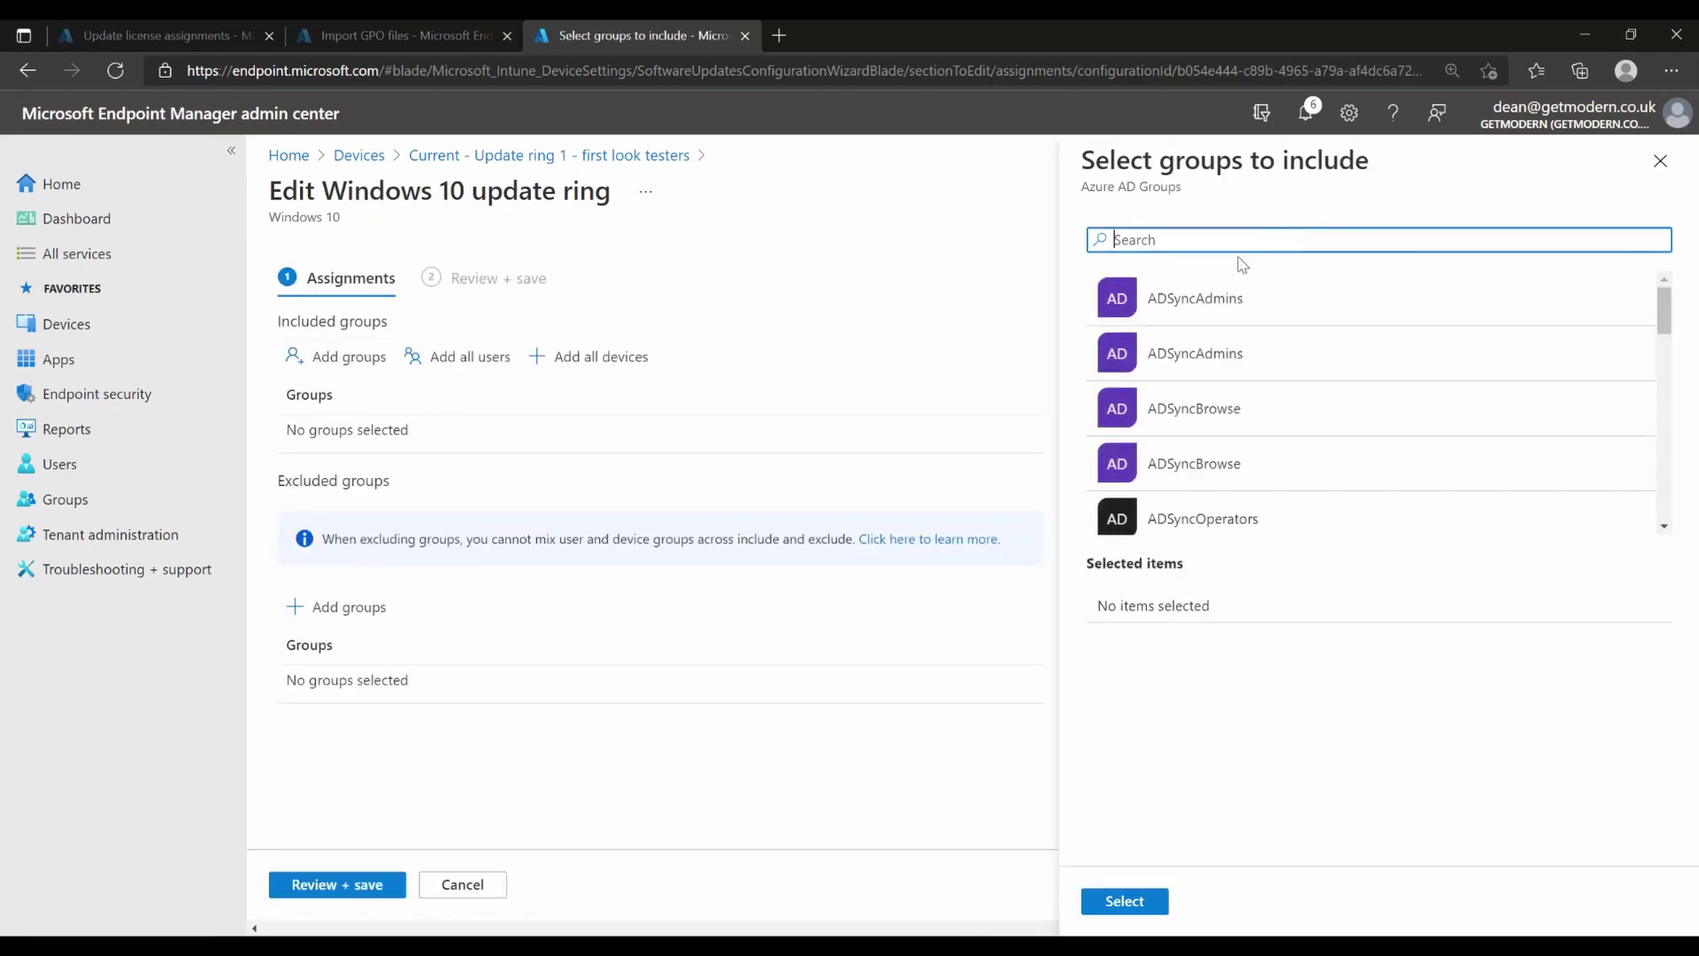
pyautogui.write('current')
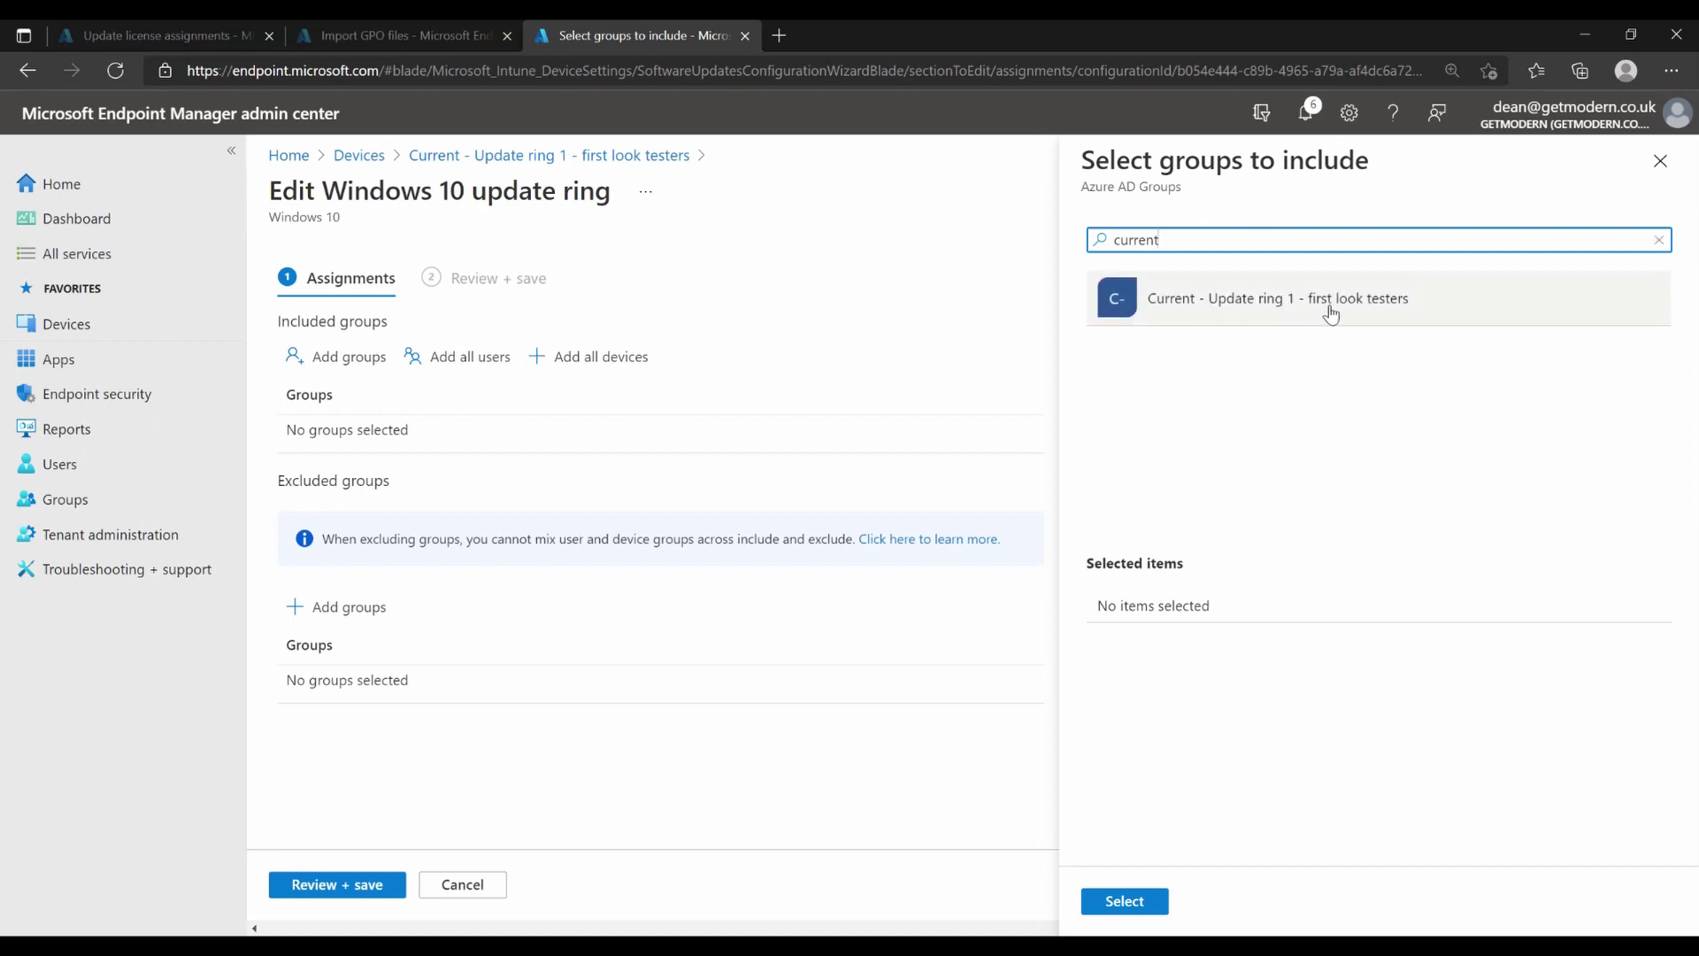
pyautogui.click(1332, 315)
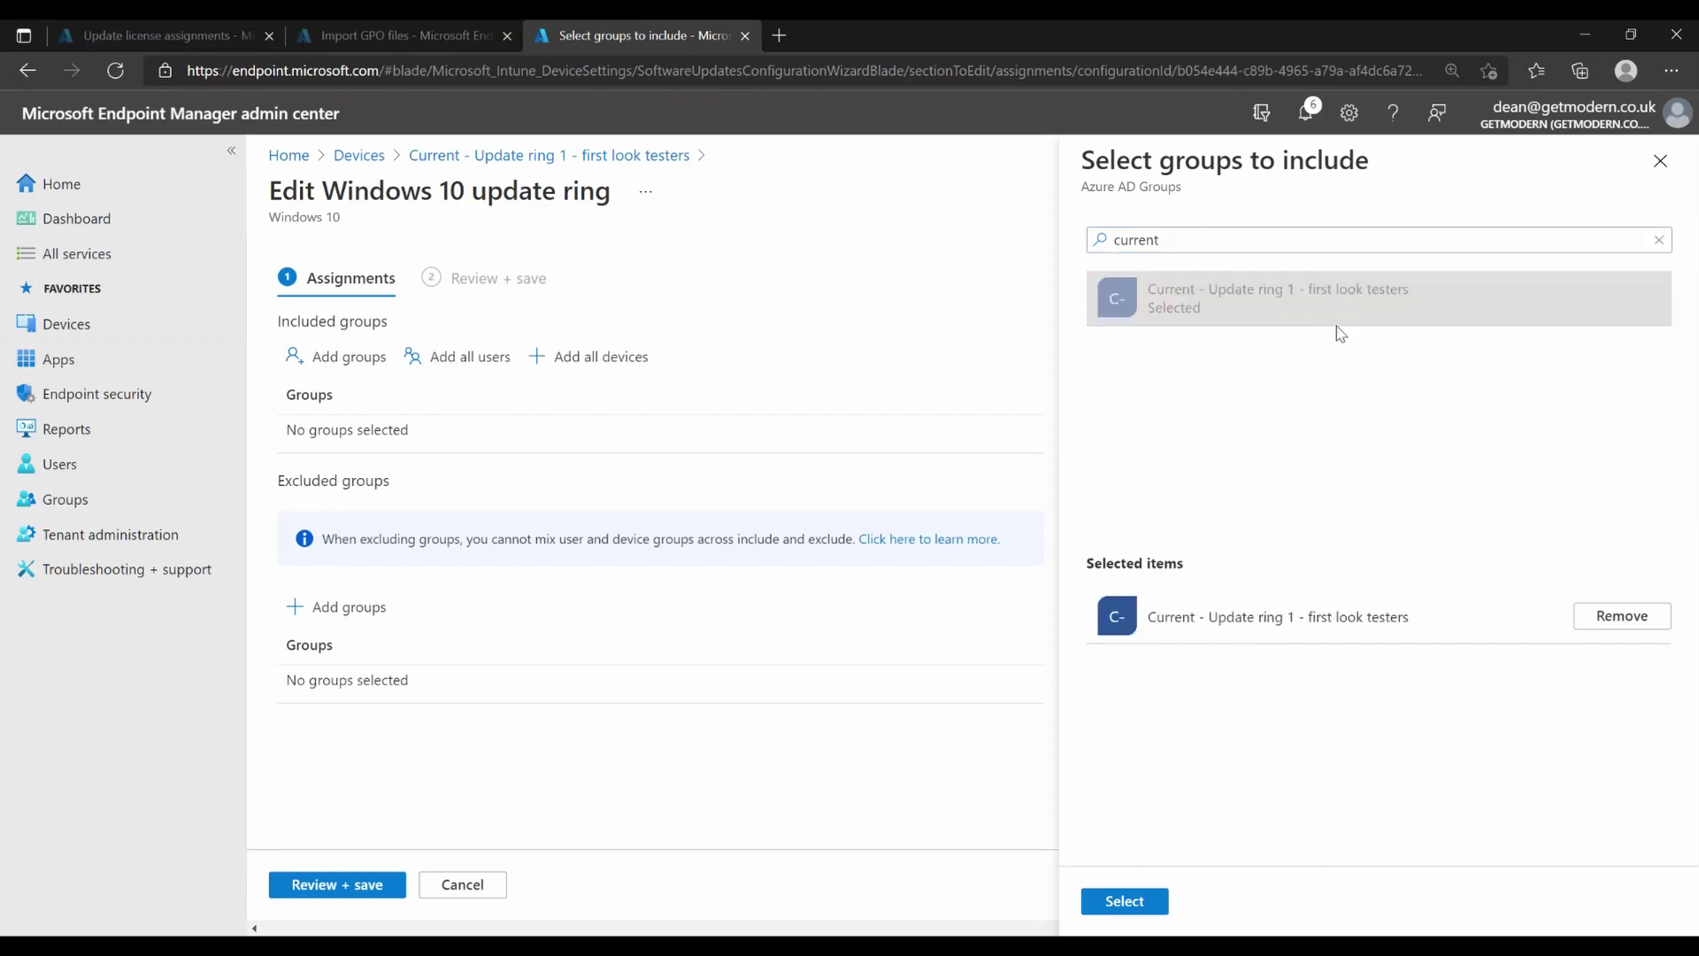
pyautogui.click(1141, 900)
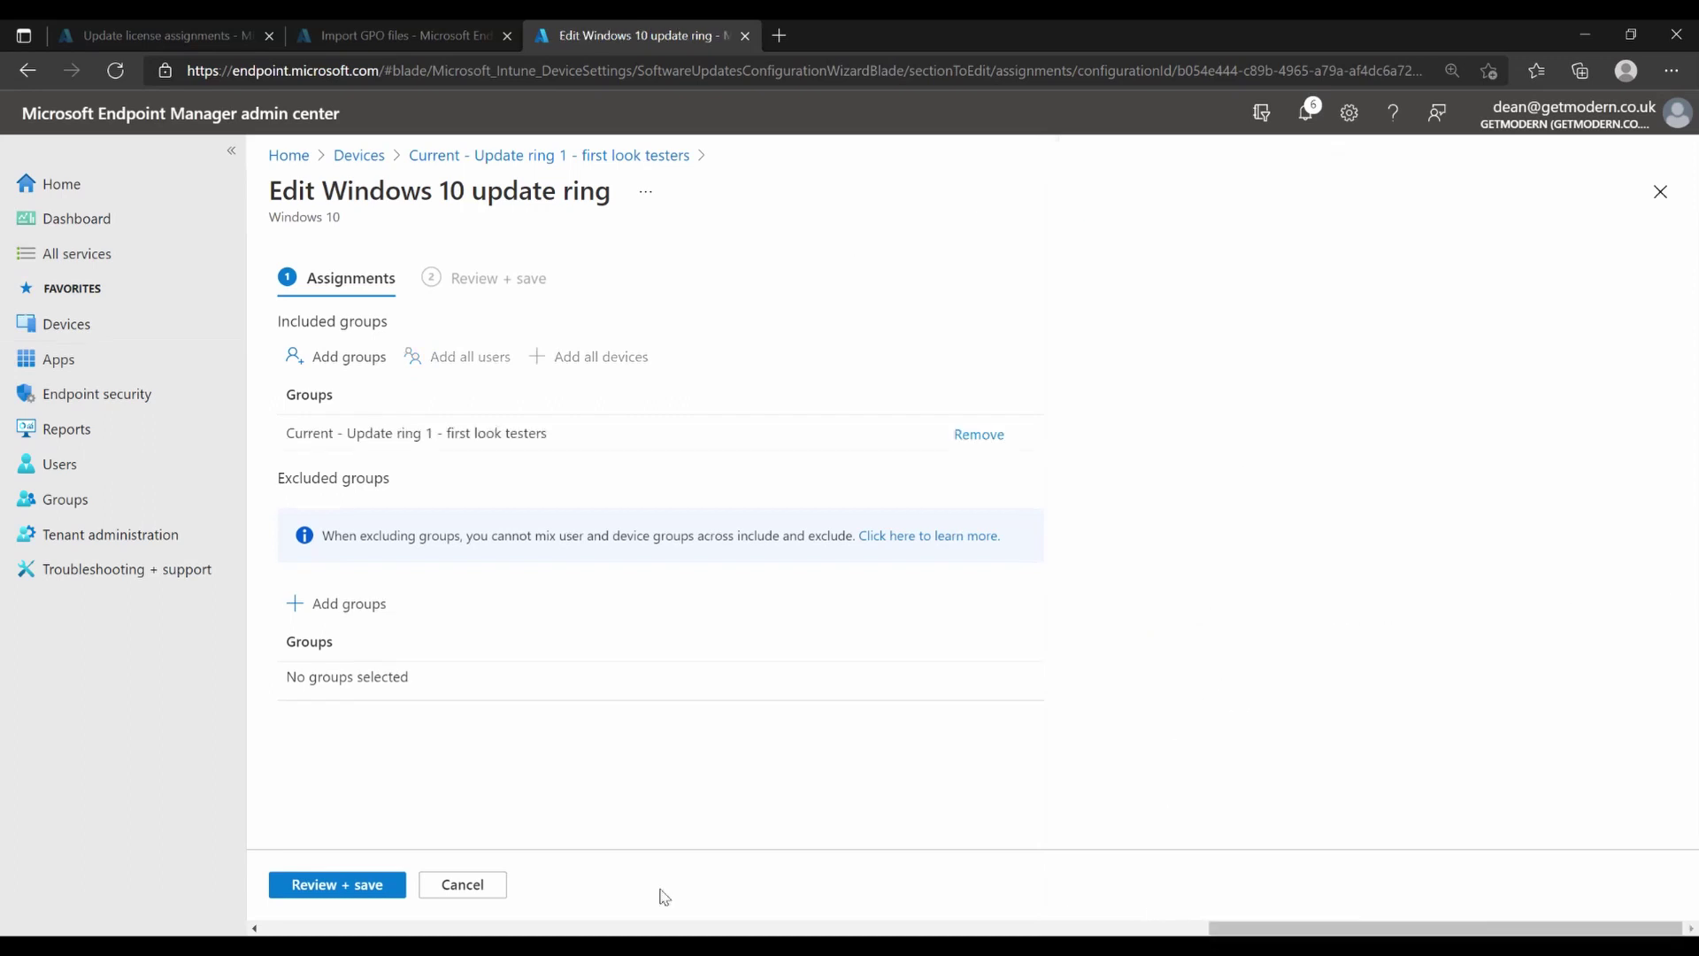
pyautogui.click(336, 886)
pyautogui.click(317, 883)
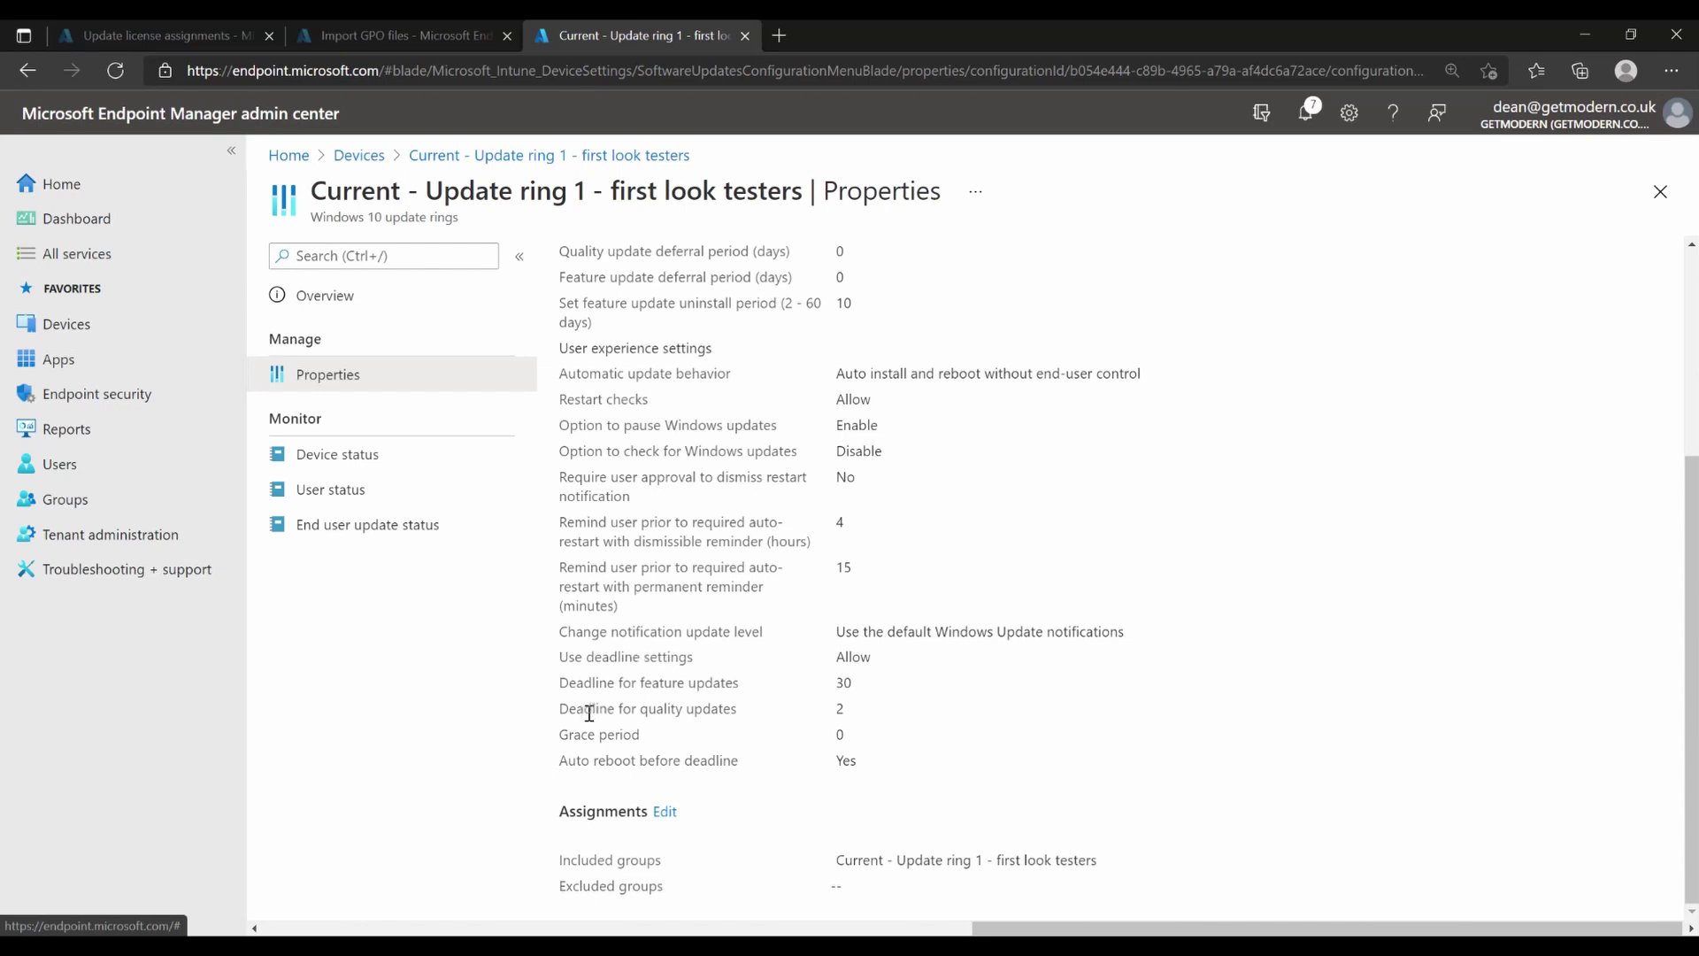
pyautogui.click(66, 324)
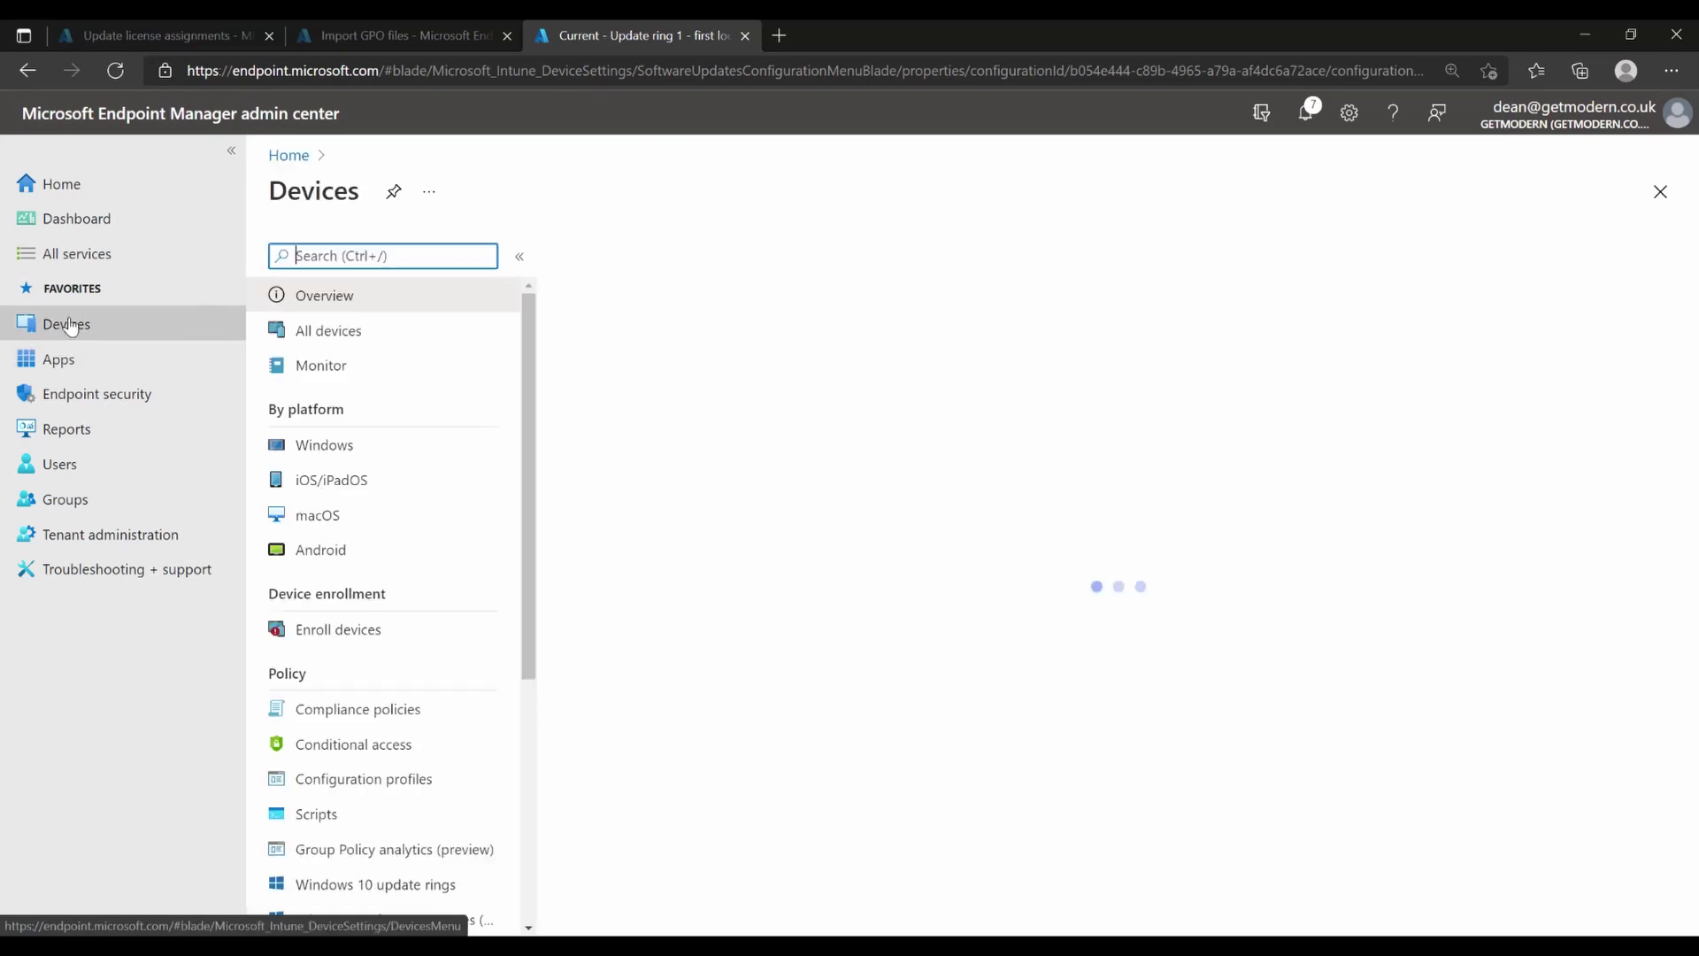
# - Trigger and confirm a Sync for device MININT-HFQA46V from All devices
pyautogui.click(394, 336)
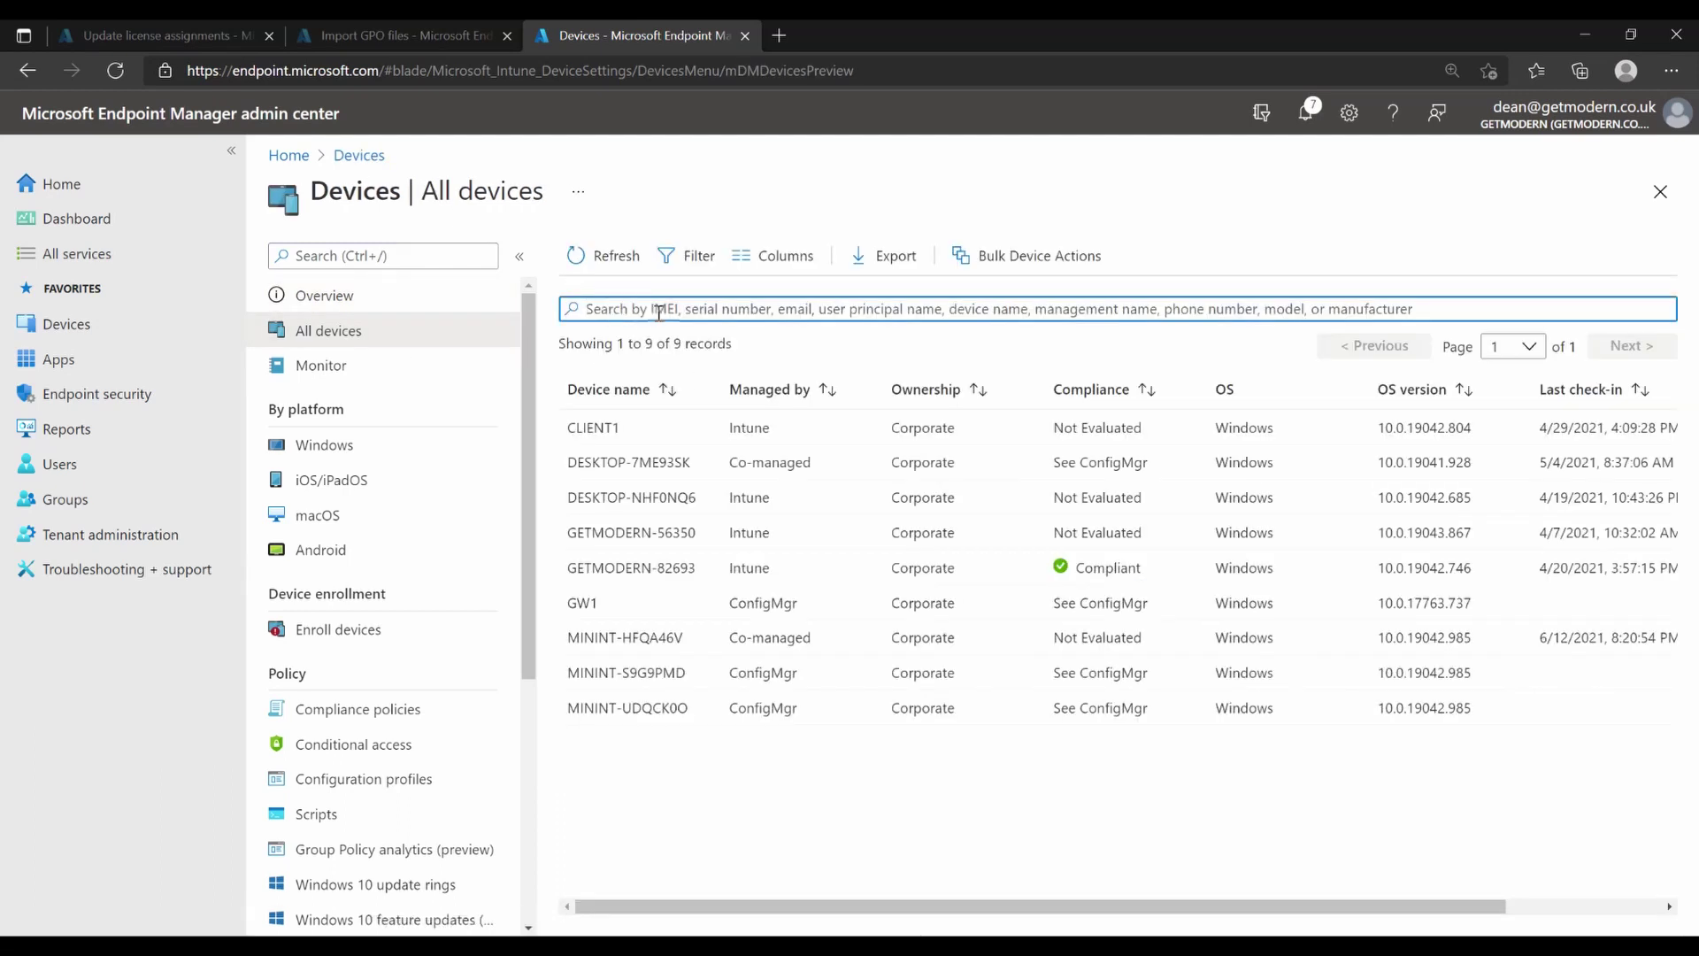
pyautogui.click(710, 639)
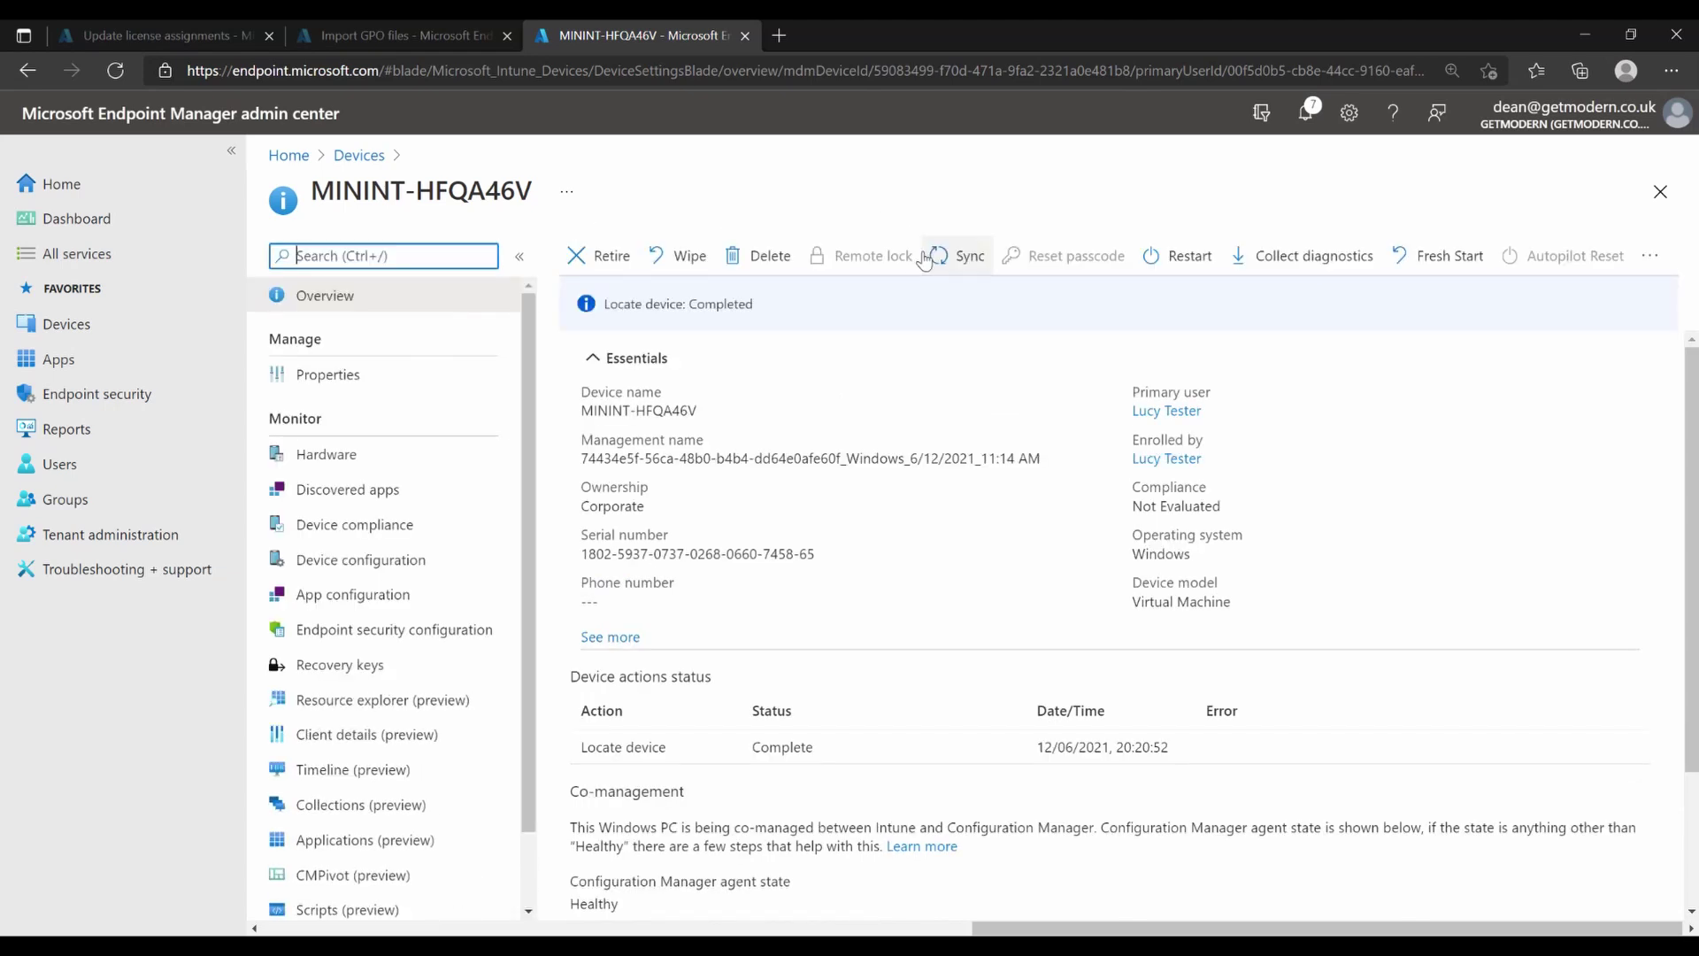
pyautogui.click(974, 261)
pyautogui.click(624, 380)
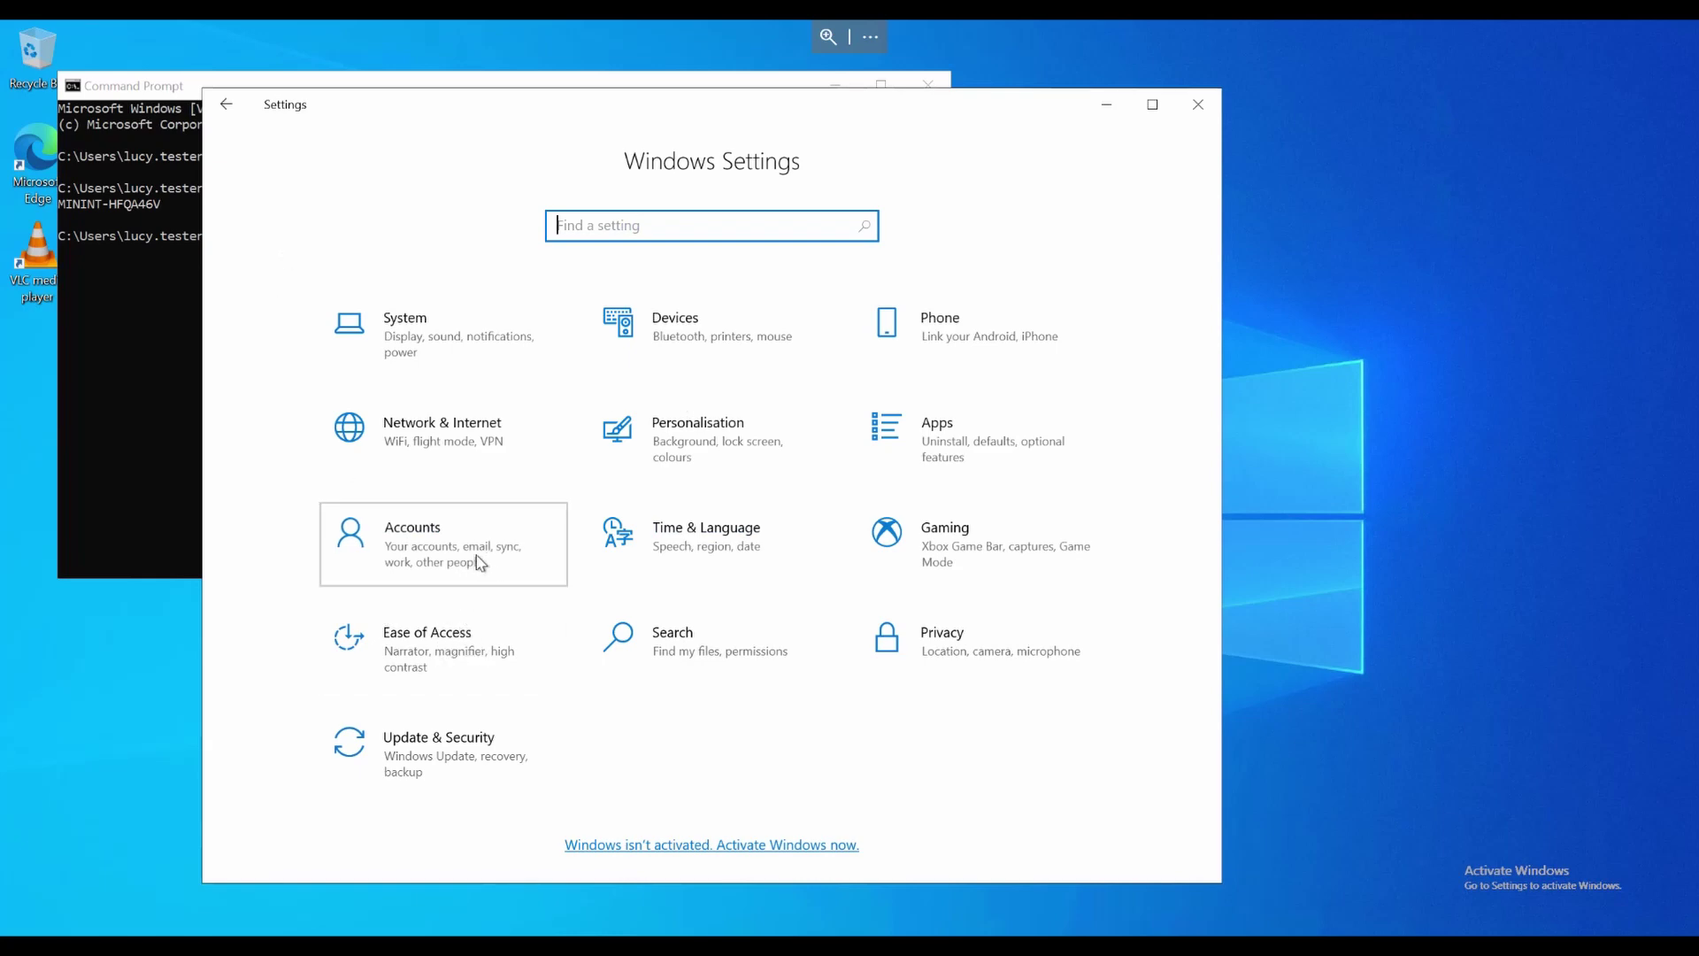
# - Open the CORP AD connection's management info in Accounts and start a device sync
pyautogui.click(370, 563)
pyautogui.click(342, 458)
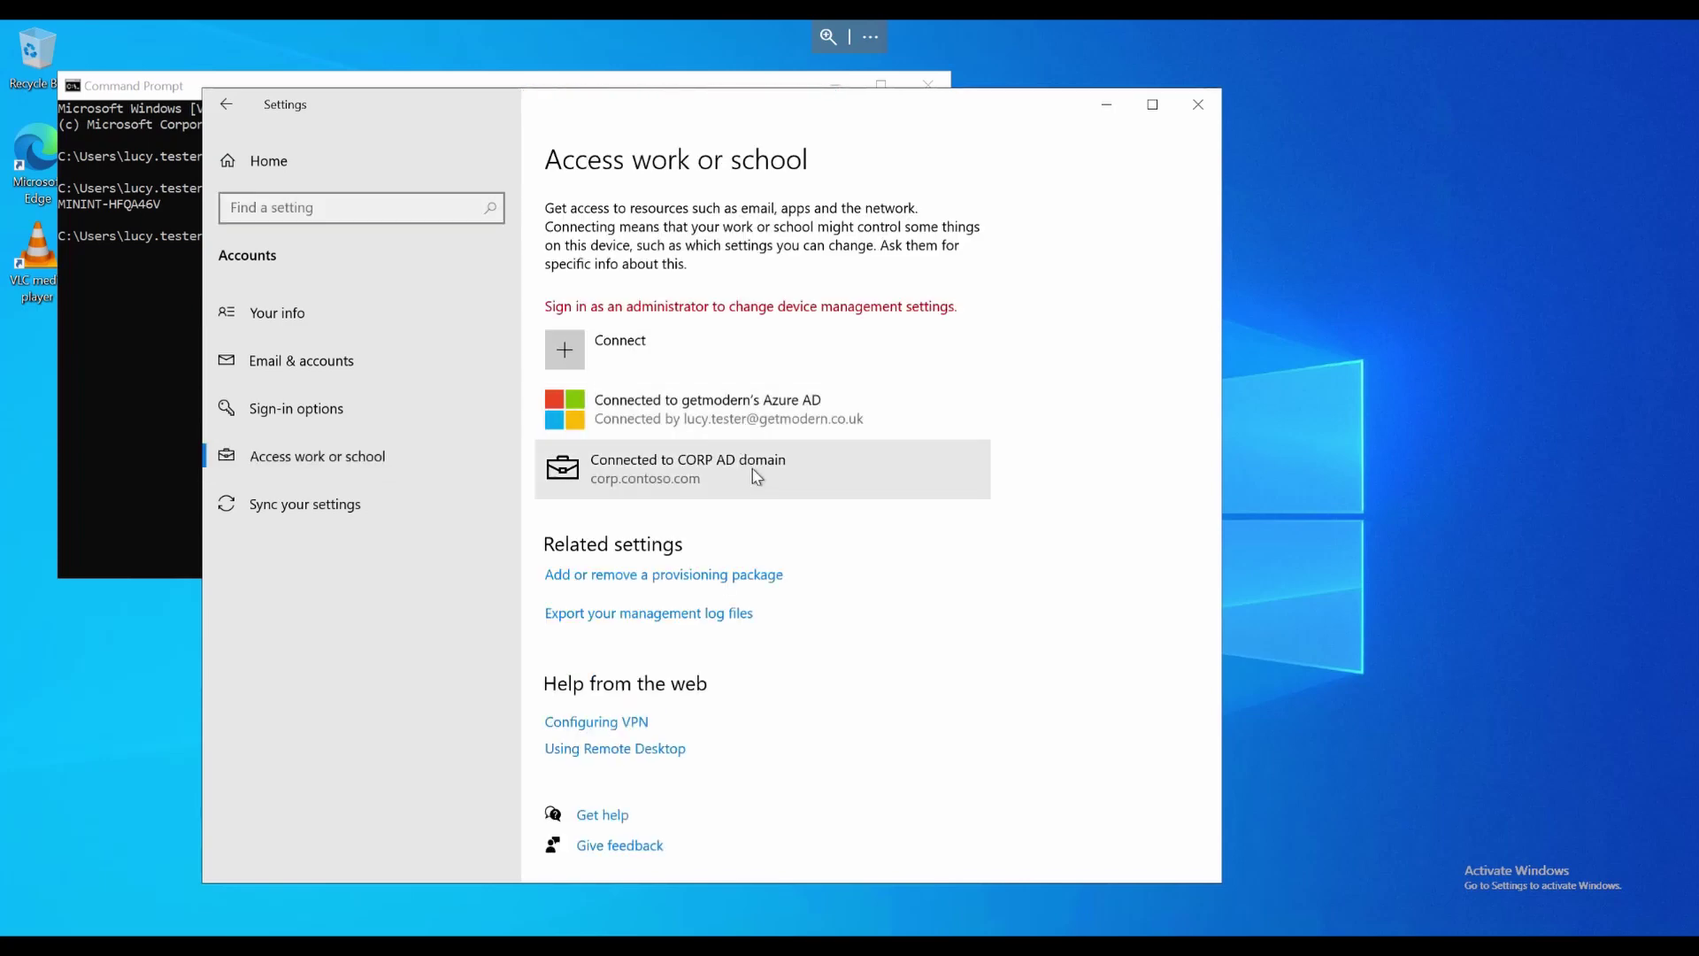
pyautogui.click(754, 474)
pyautogui.click(825, 551)
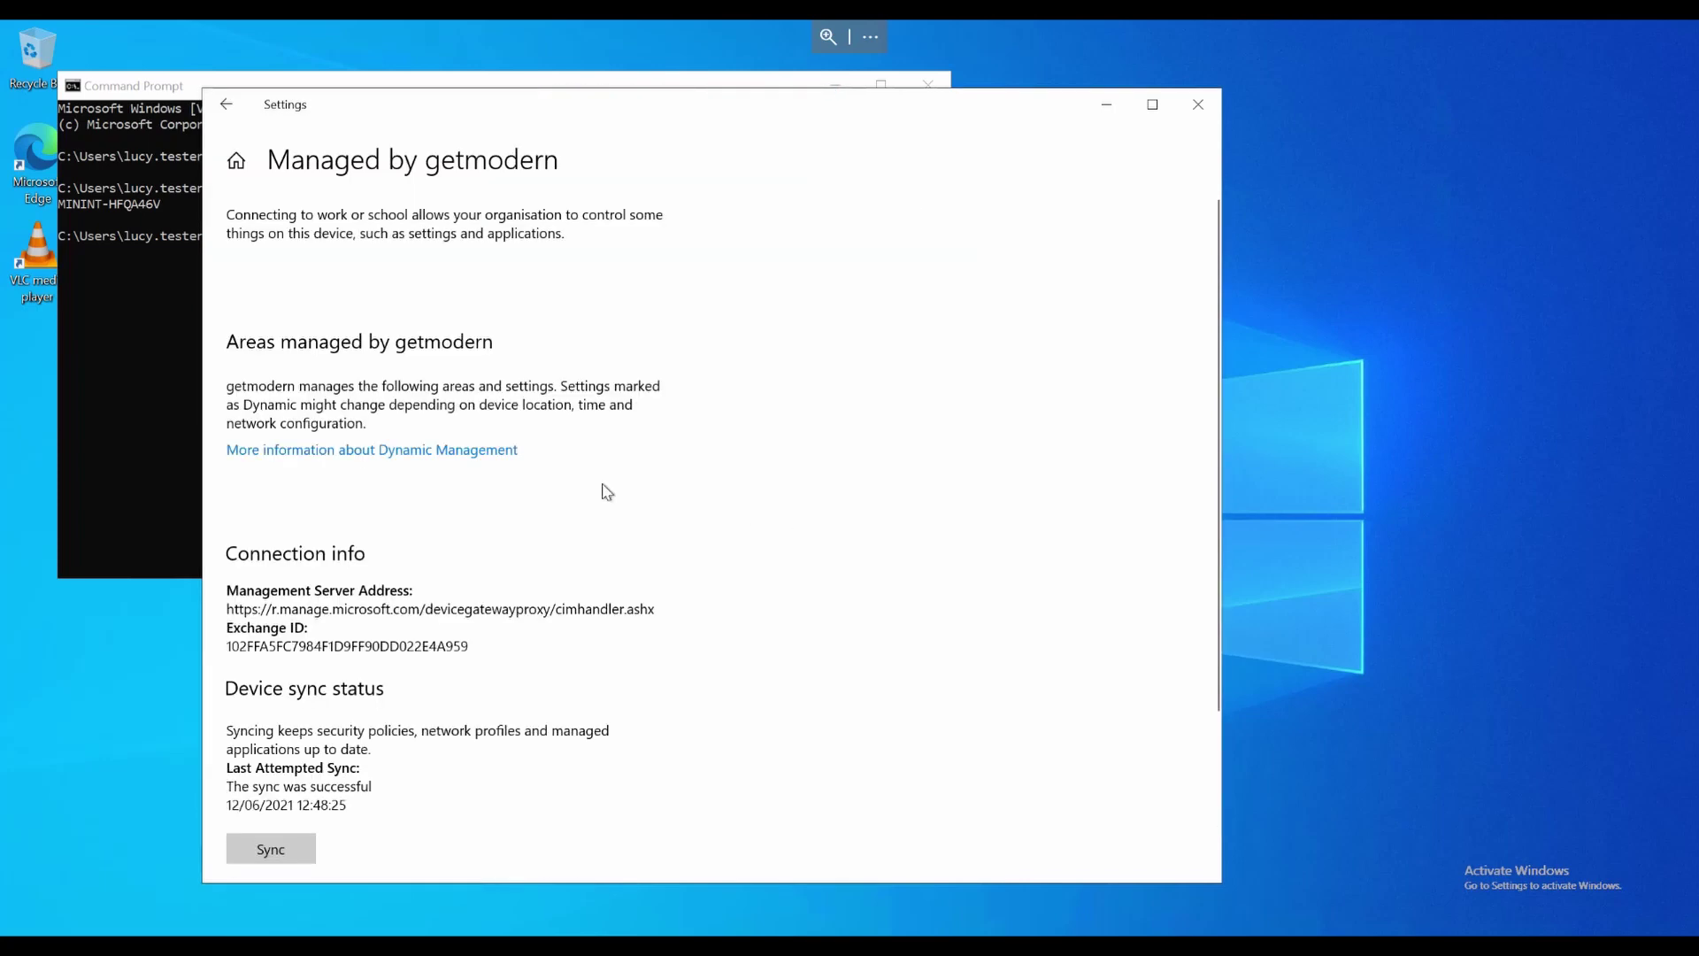
pyautogui.scroll(-3, 510, 653)
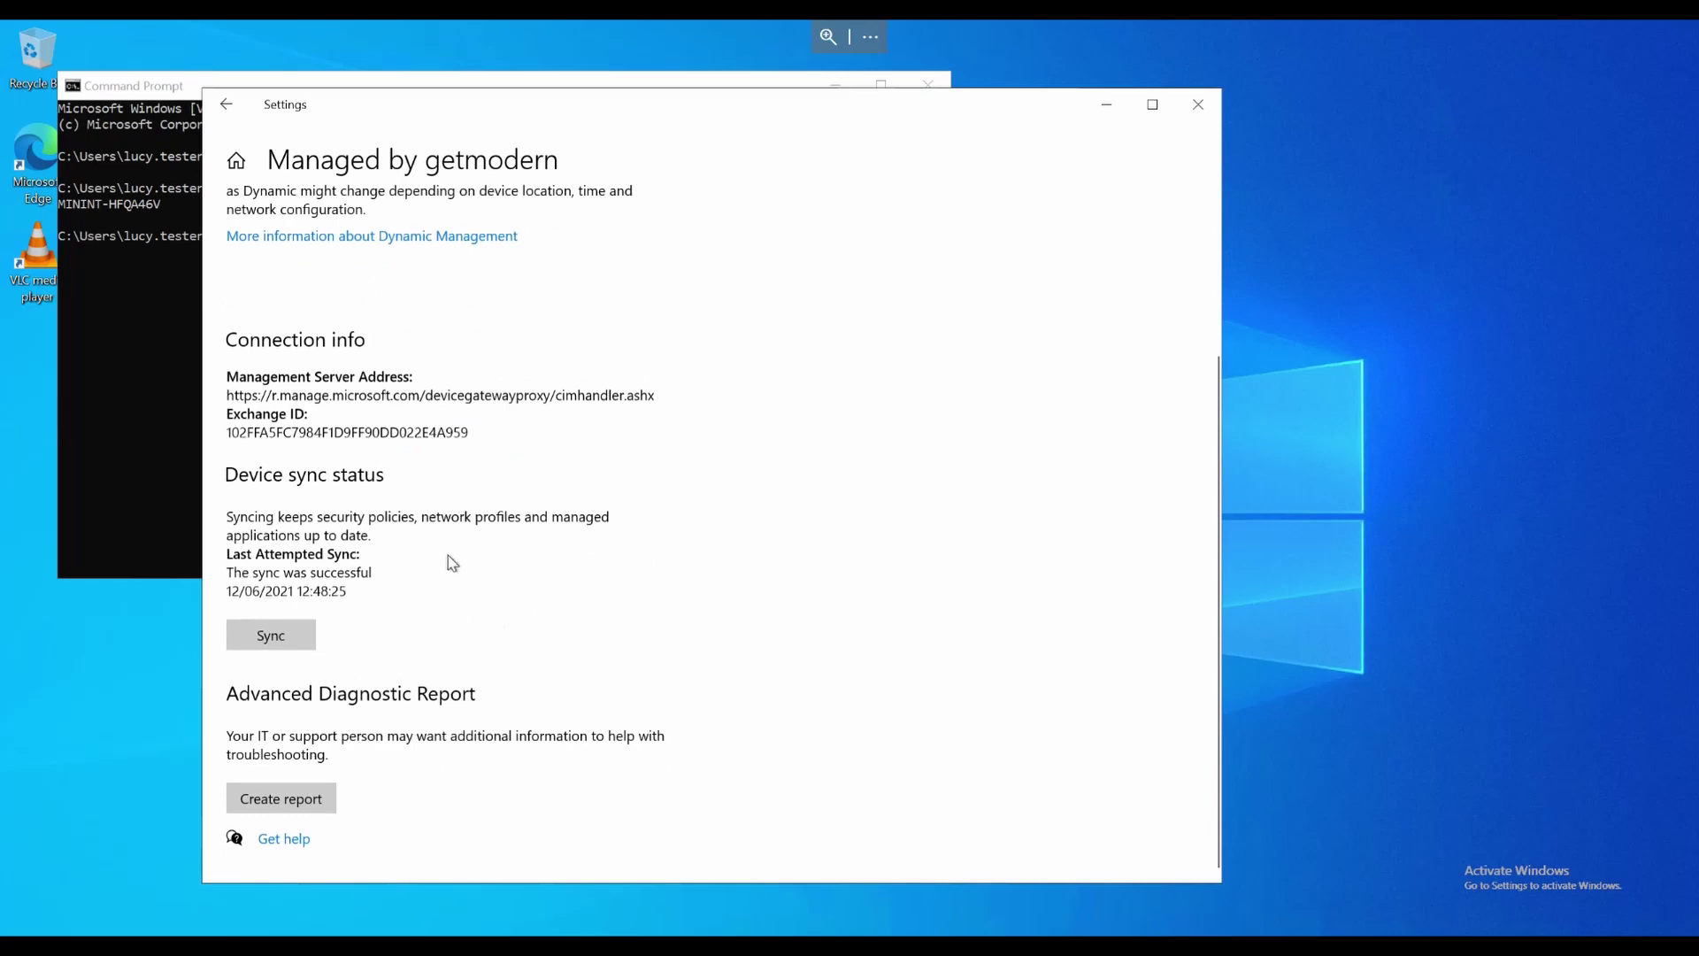
pyautogui.scroll(3, 452, 561)
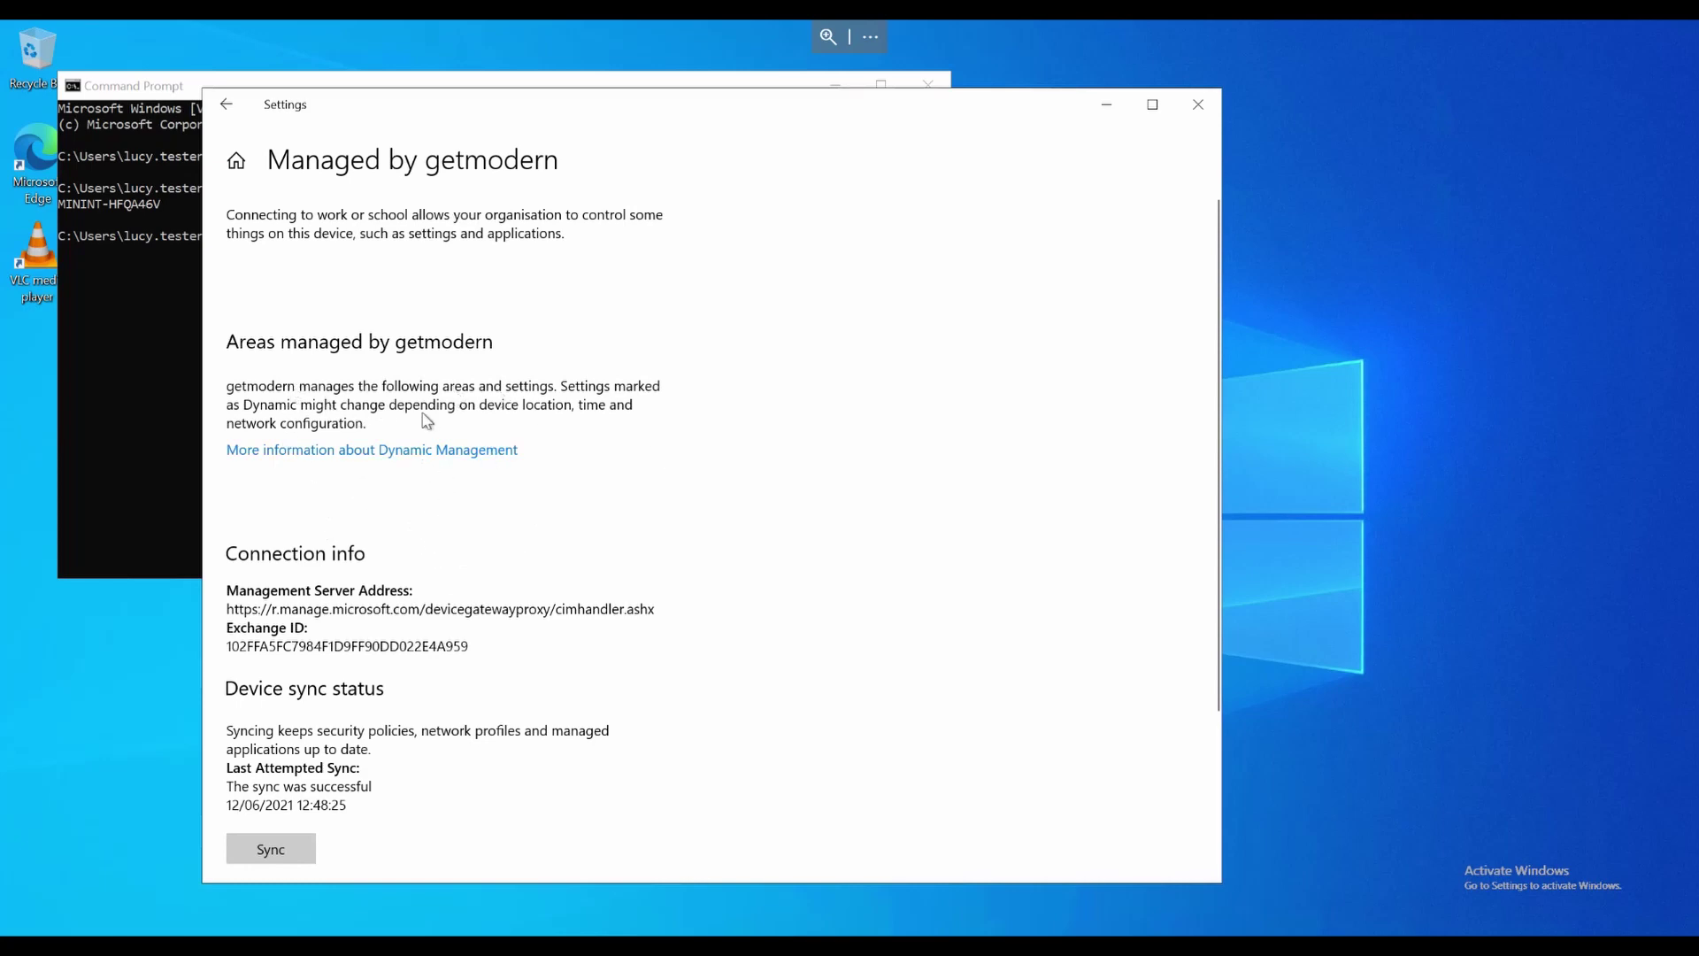
pyautogui.scroll(-3, 468, 490)
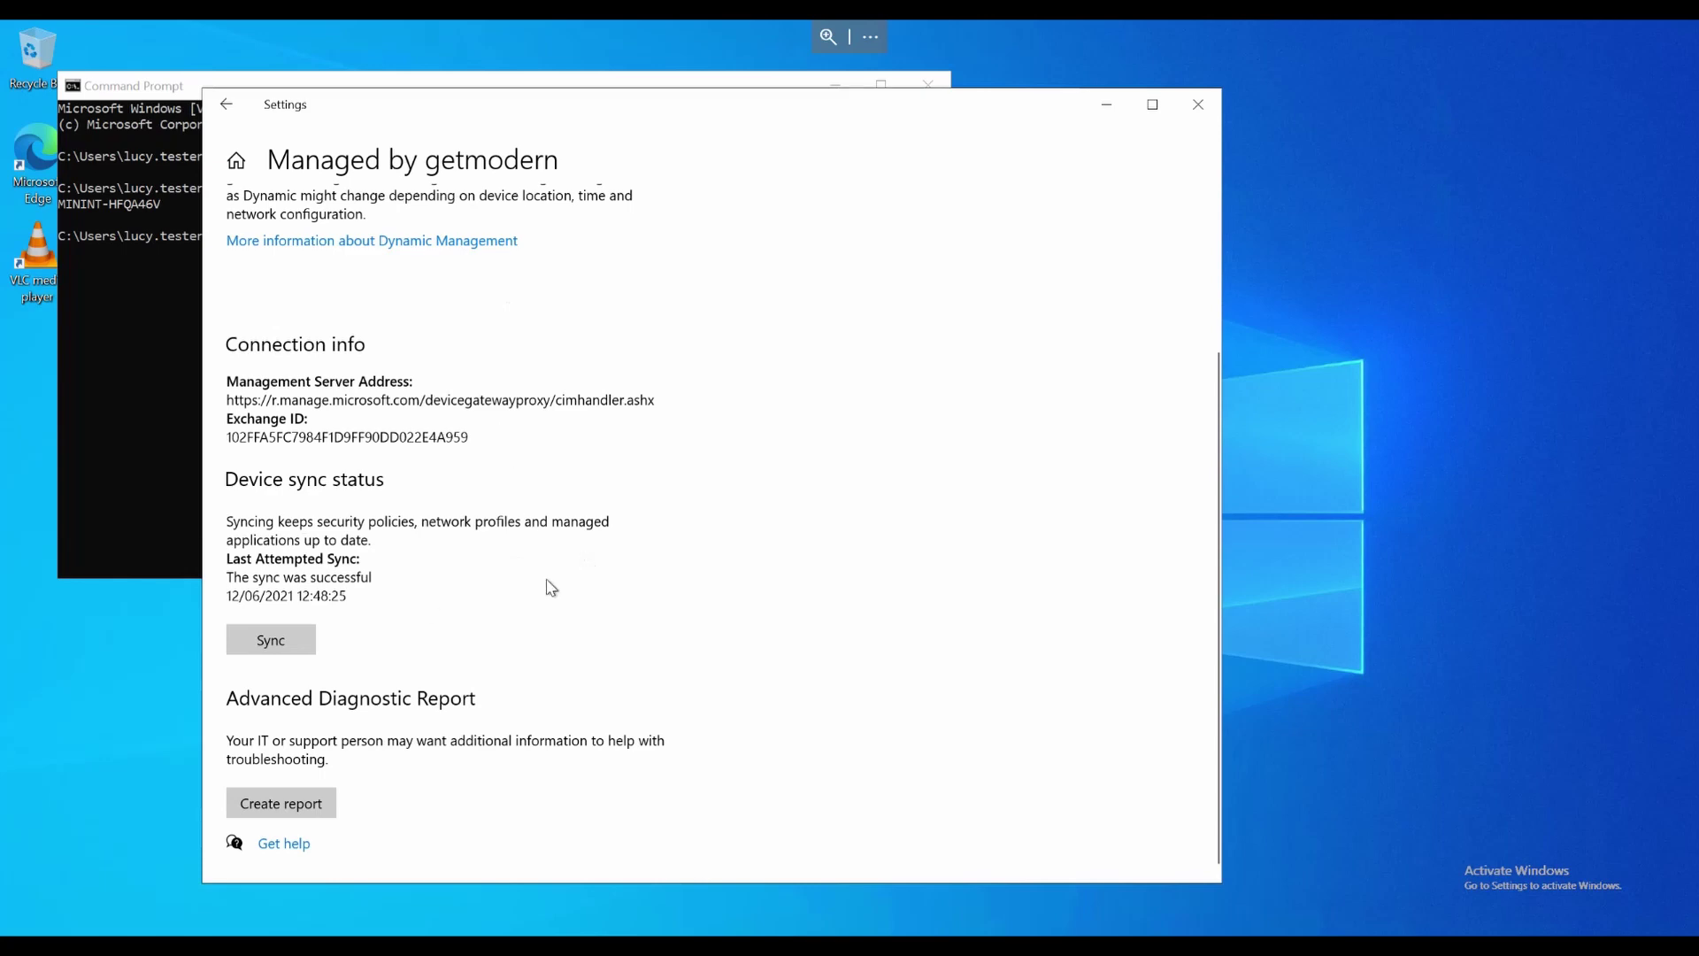
pyautogui.click(272, 638)
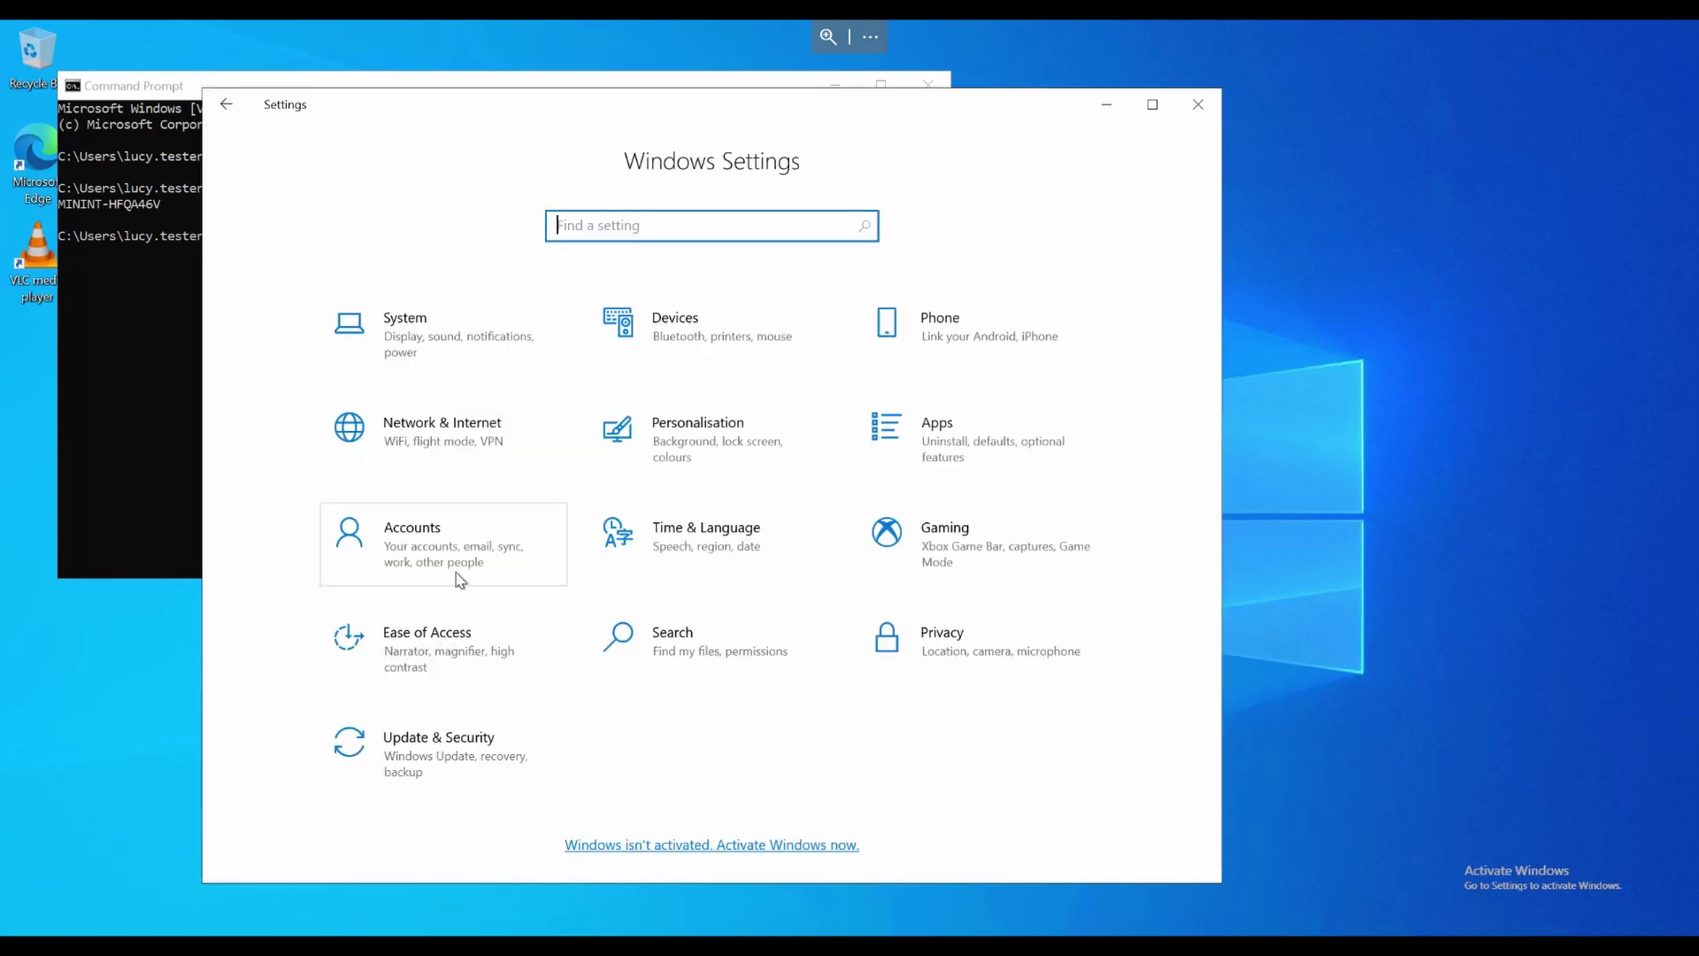
# - Start another sync from the CORP AD management page, then return to Access work or school
pyautogui.click(460, 580)
pyautogui.click(350, 457)
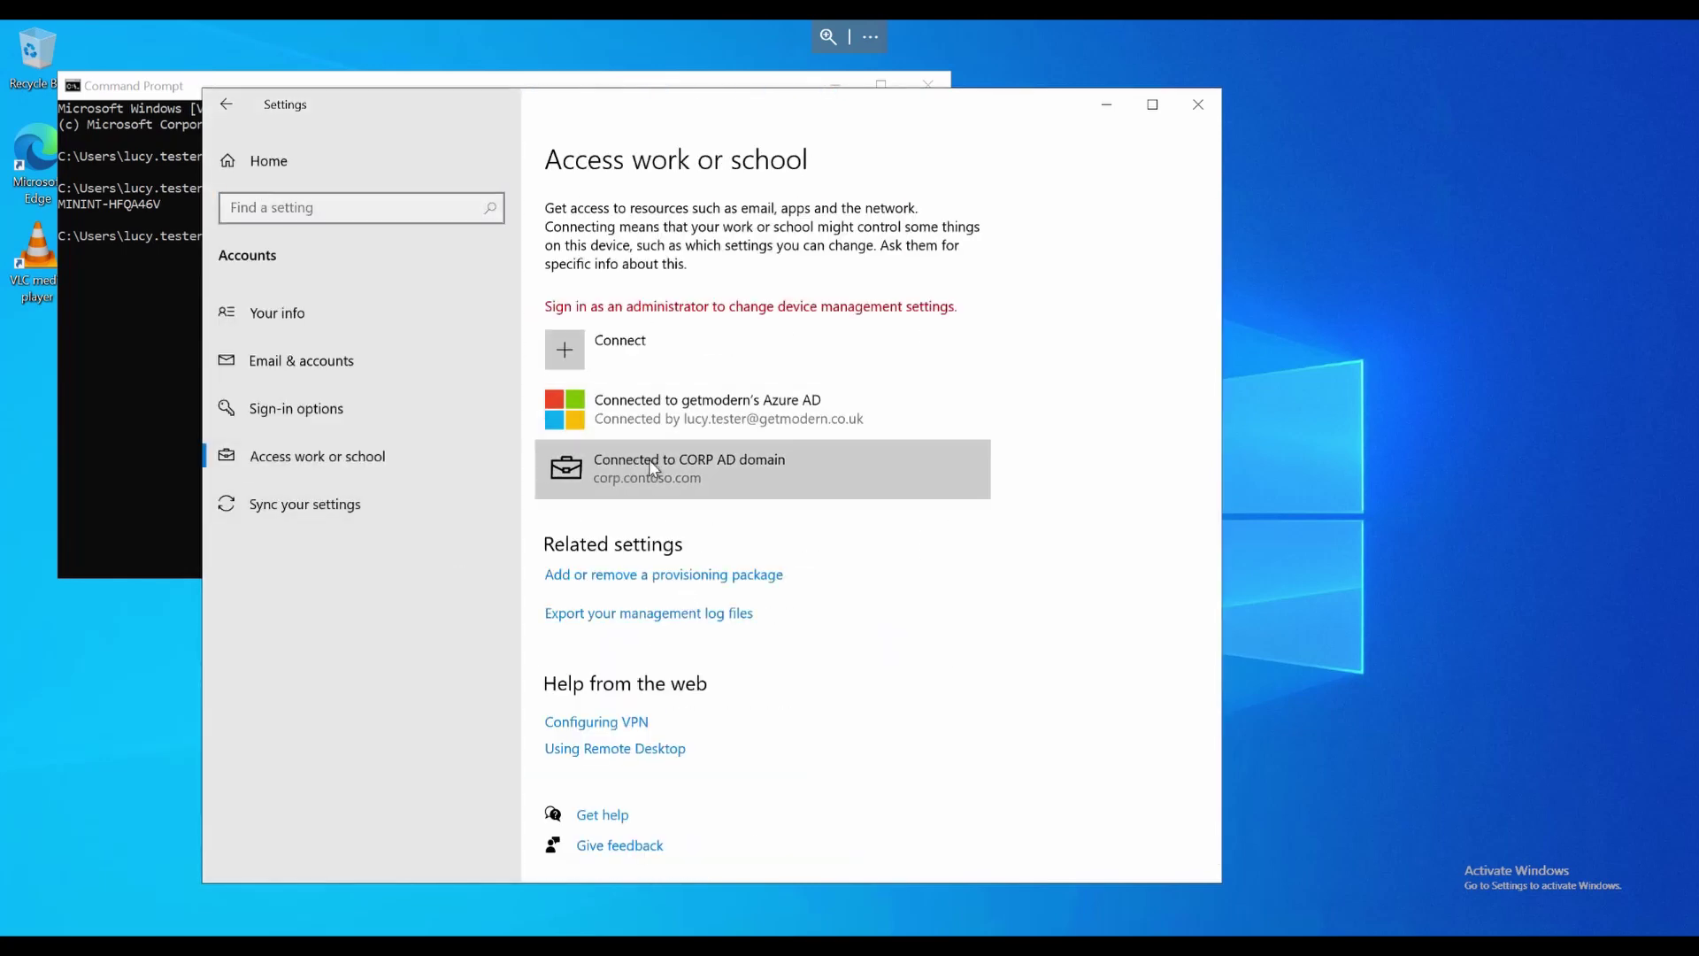
pyautogui.click(649, 460)
pyautogui.click(829, 535)
pyautogui.click(283, 848)
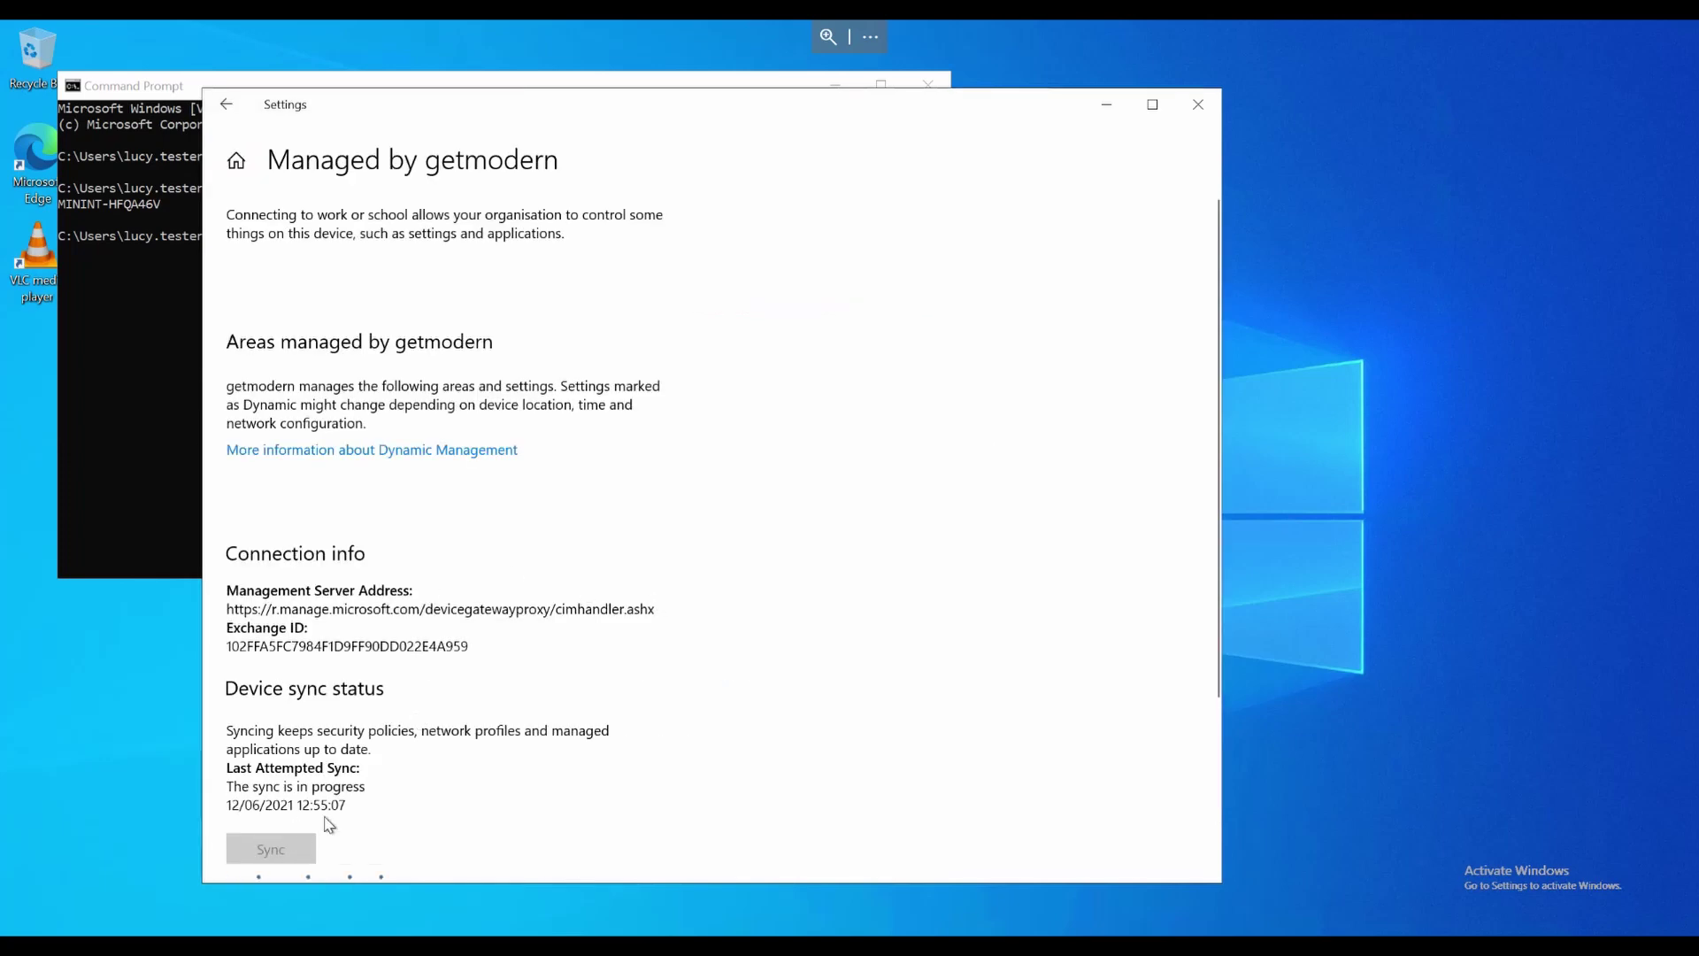
pyautogui.press('super')
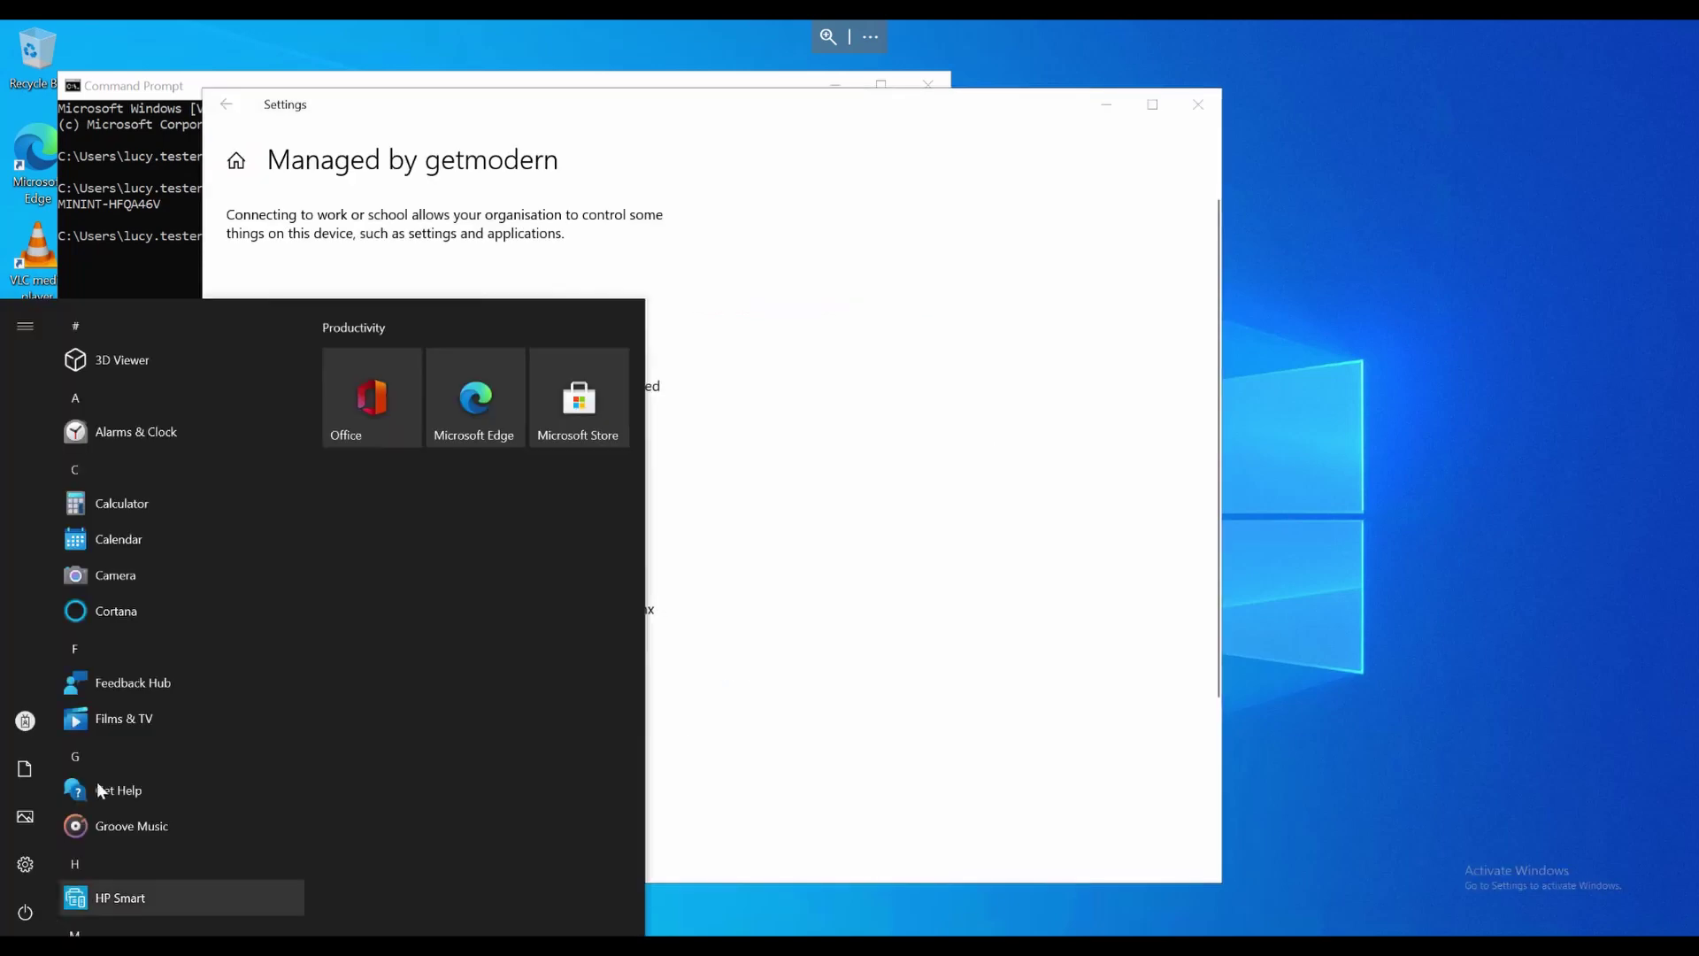
pyautogui.click(30, 866)
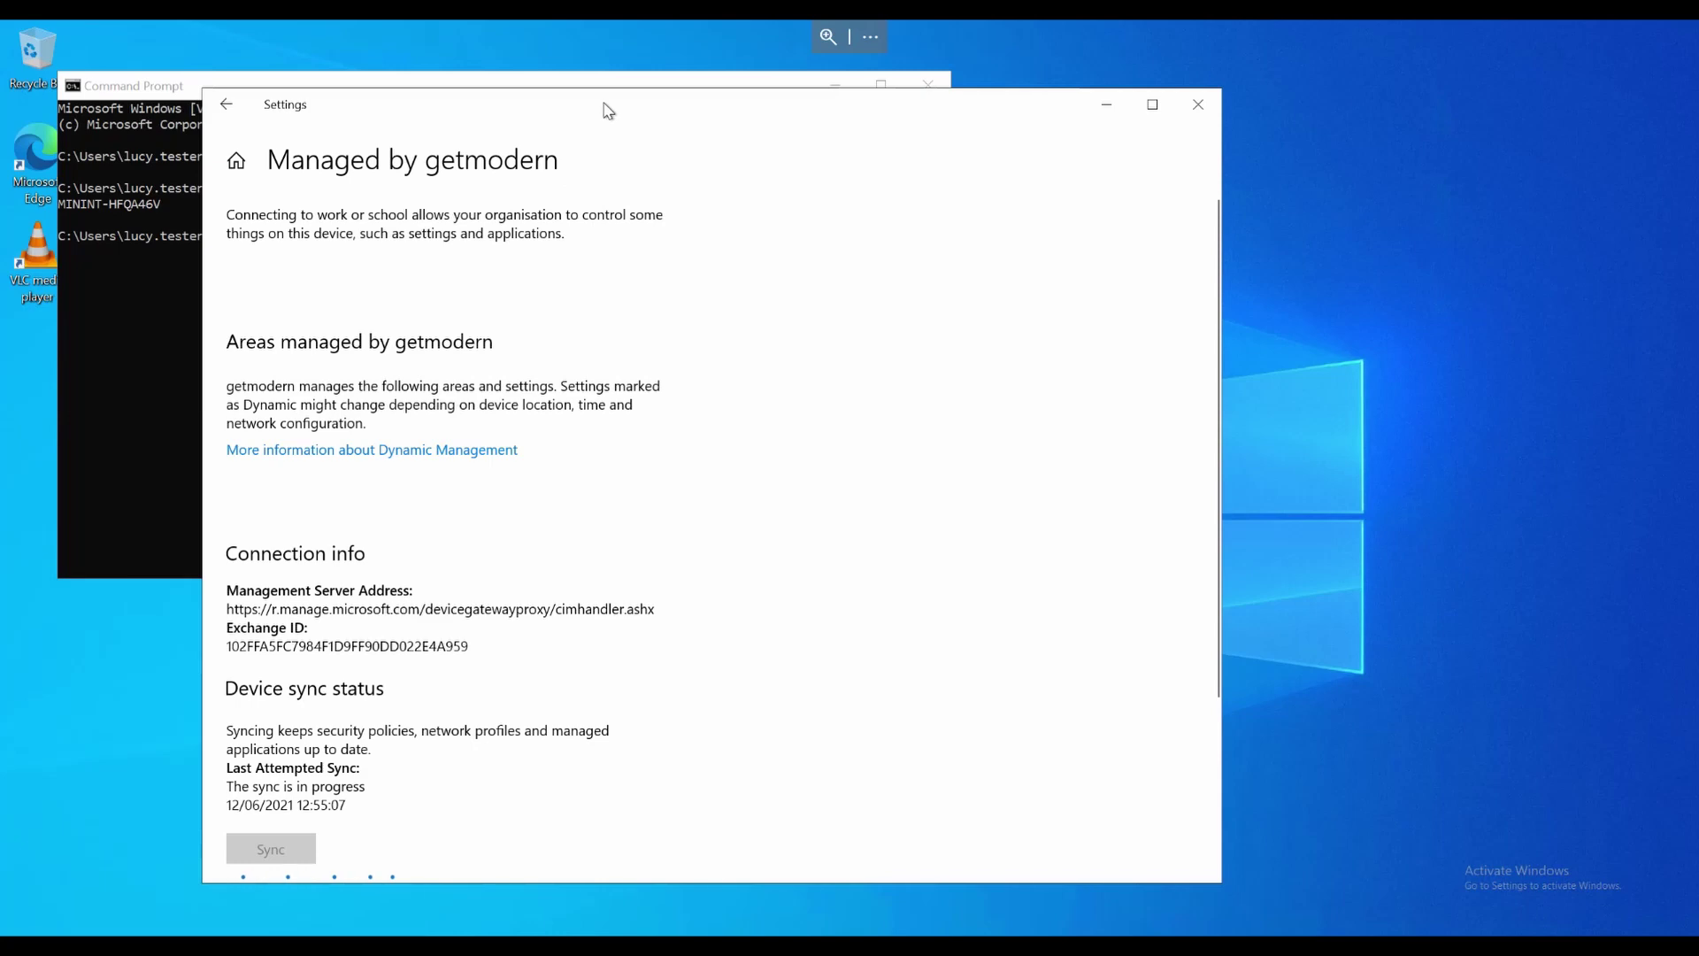
pyautogui.click(219, 90)
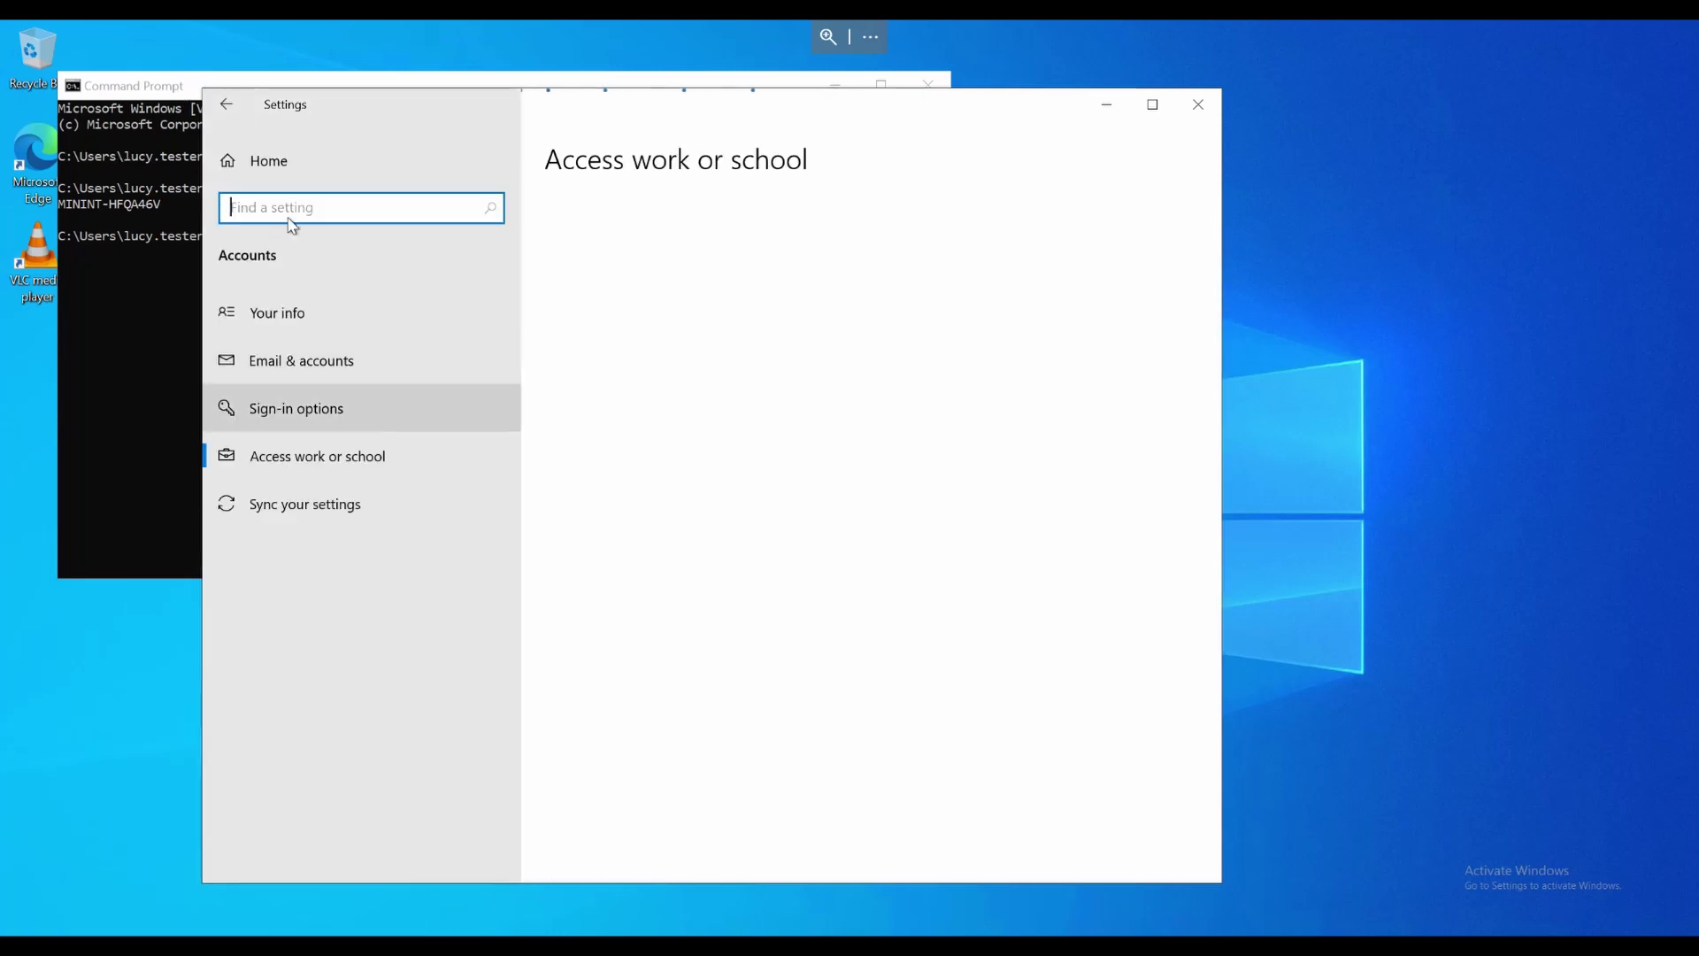
# - Go from the account pages to Windows Update and view the configured update policies
pyautogui.click(220, 90)
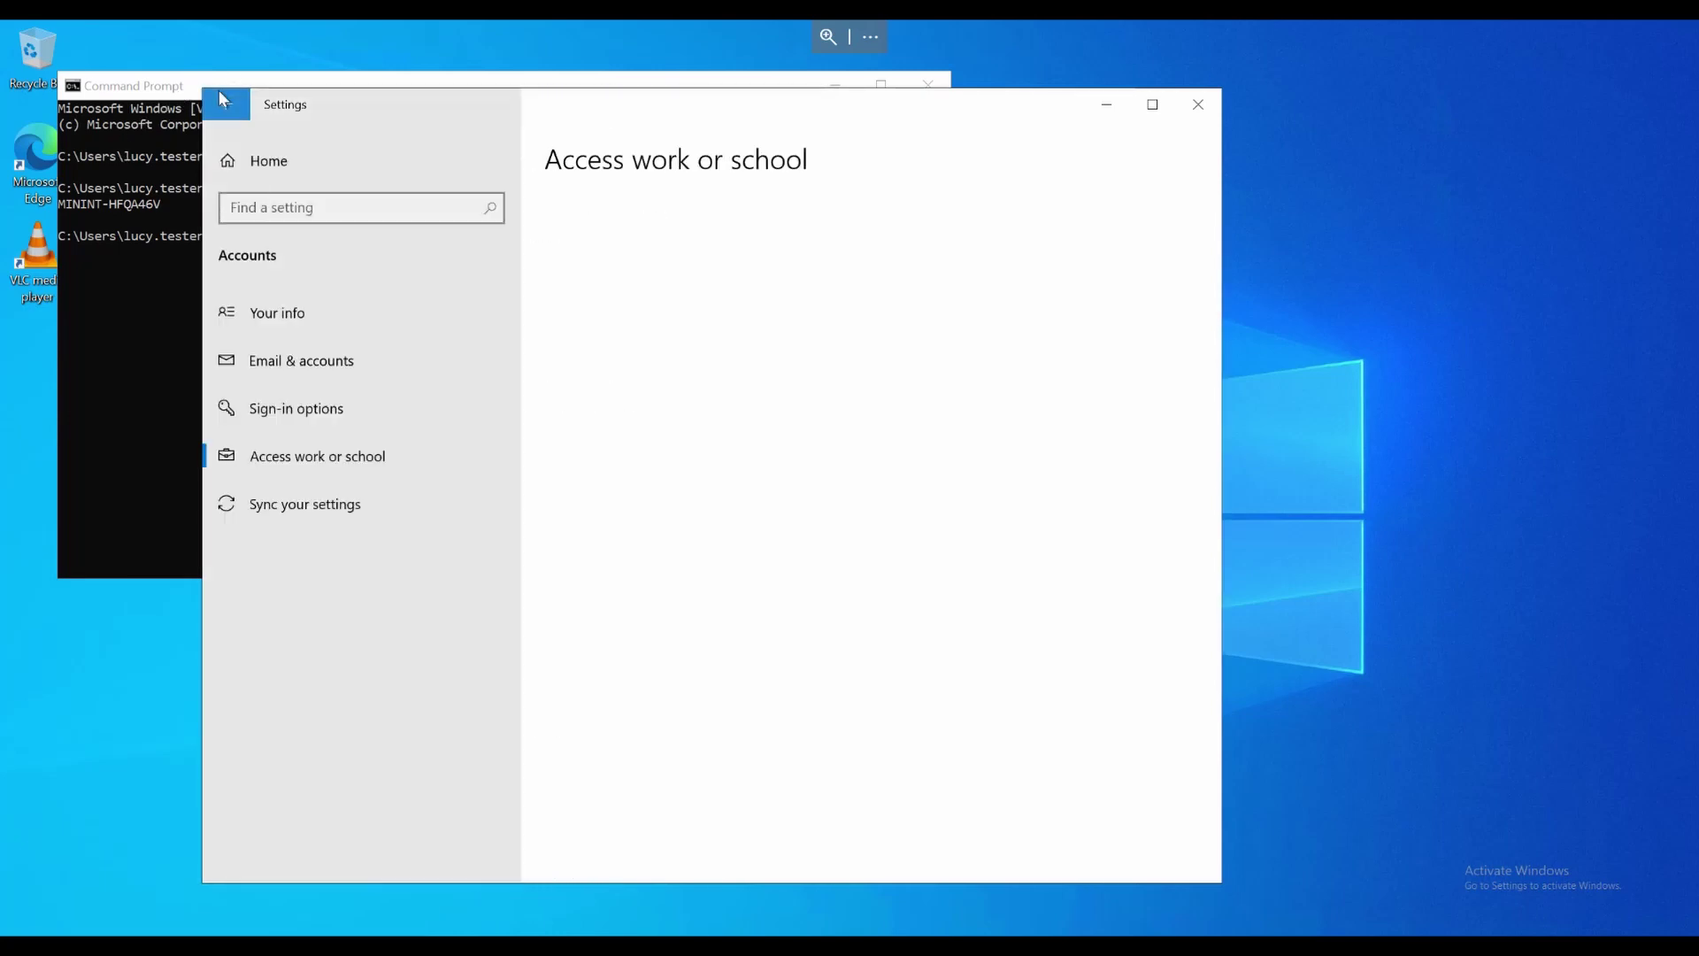
pyautogui.click(280, 160)
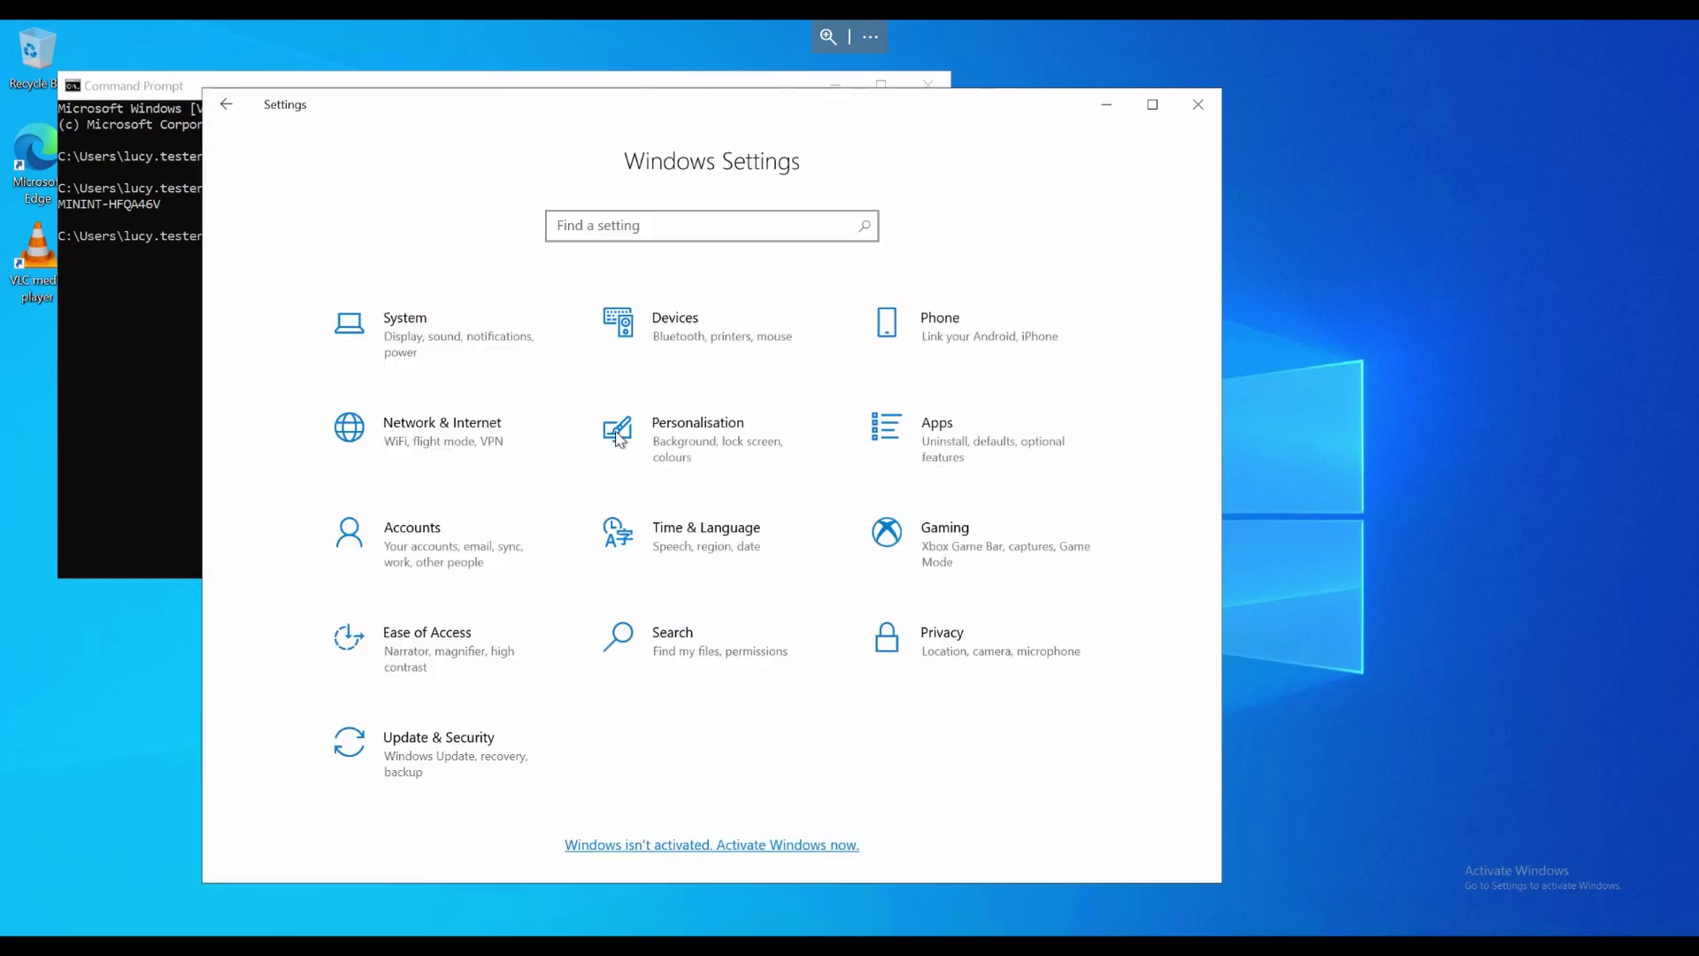
pyautogui.click(451, 746)
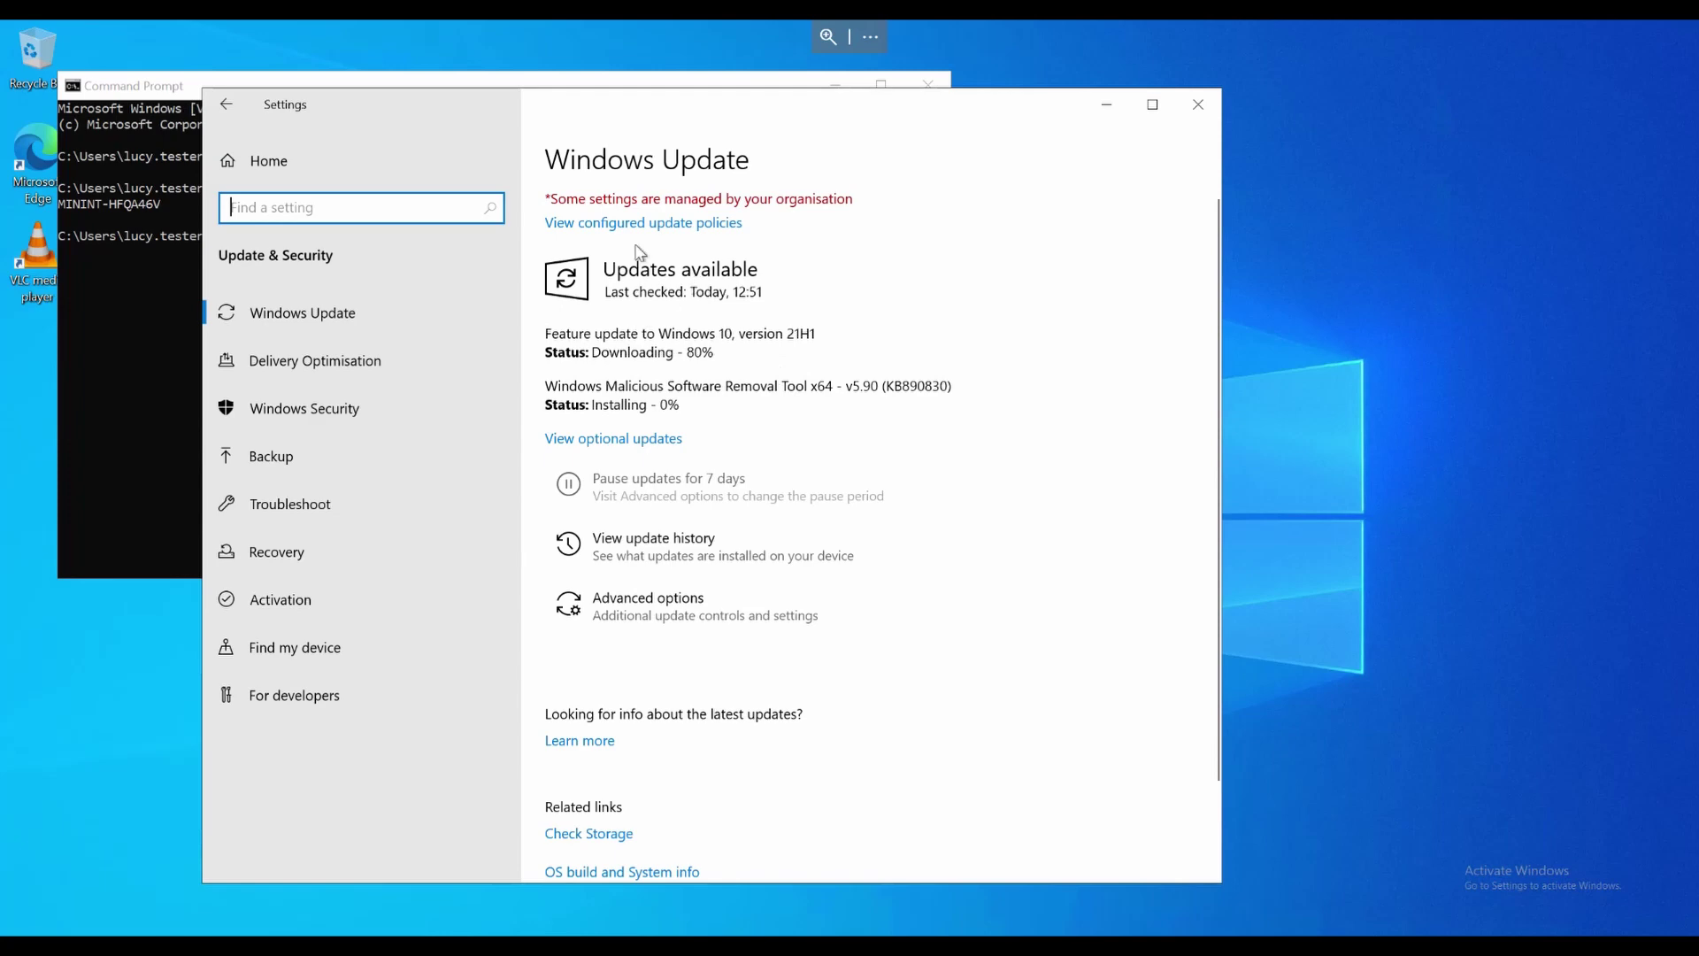
pyautogui.click(686, 228)
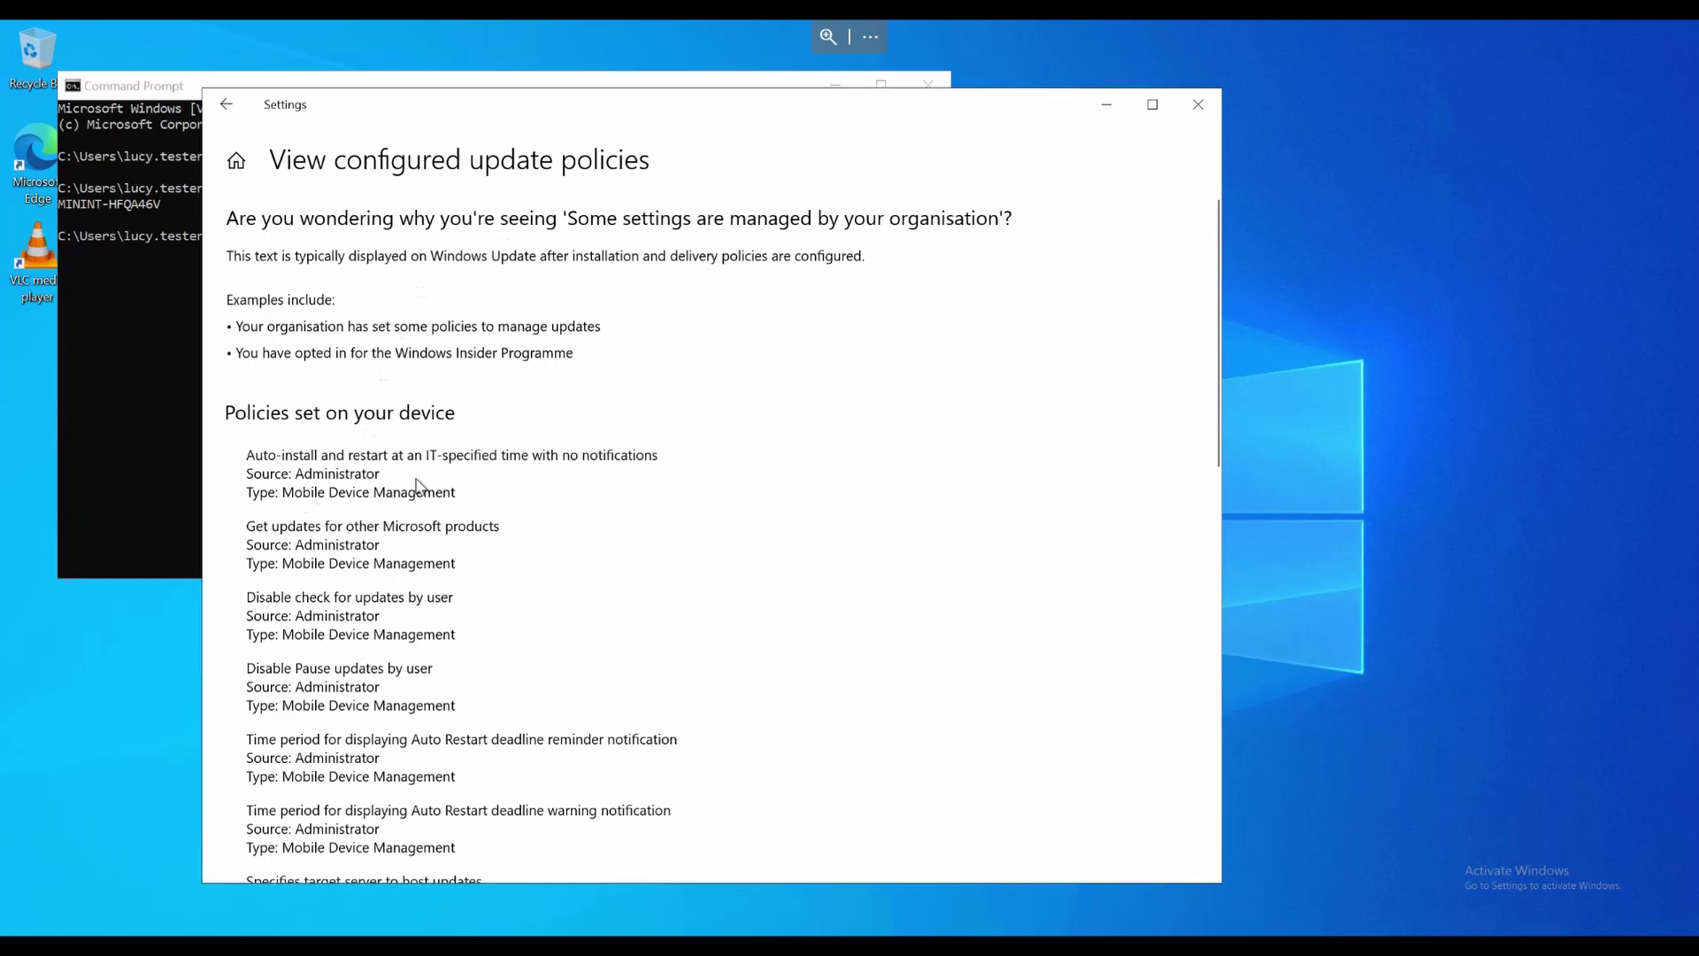
# - Review the policies set on the device, then return to Windows Update showing the 95% download
pyautogui.scroll(-3, 483, 469)
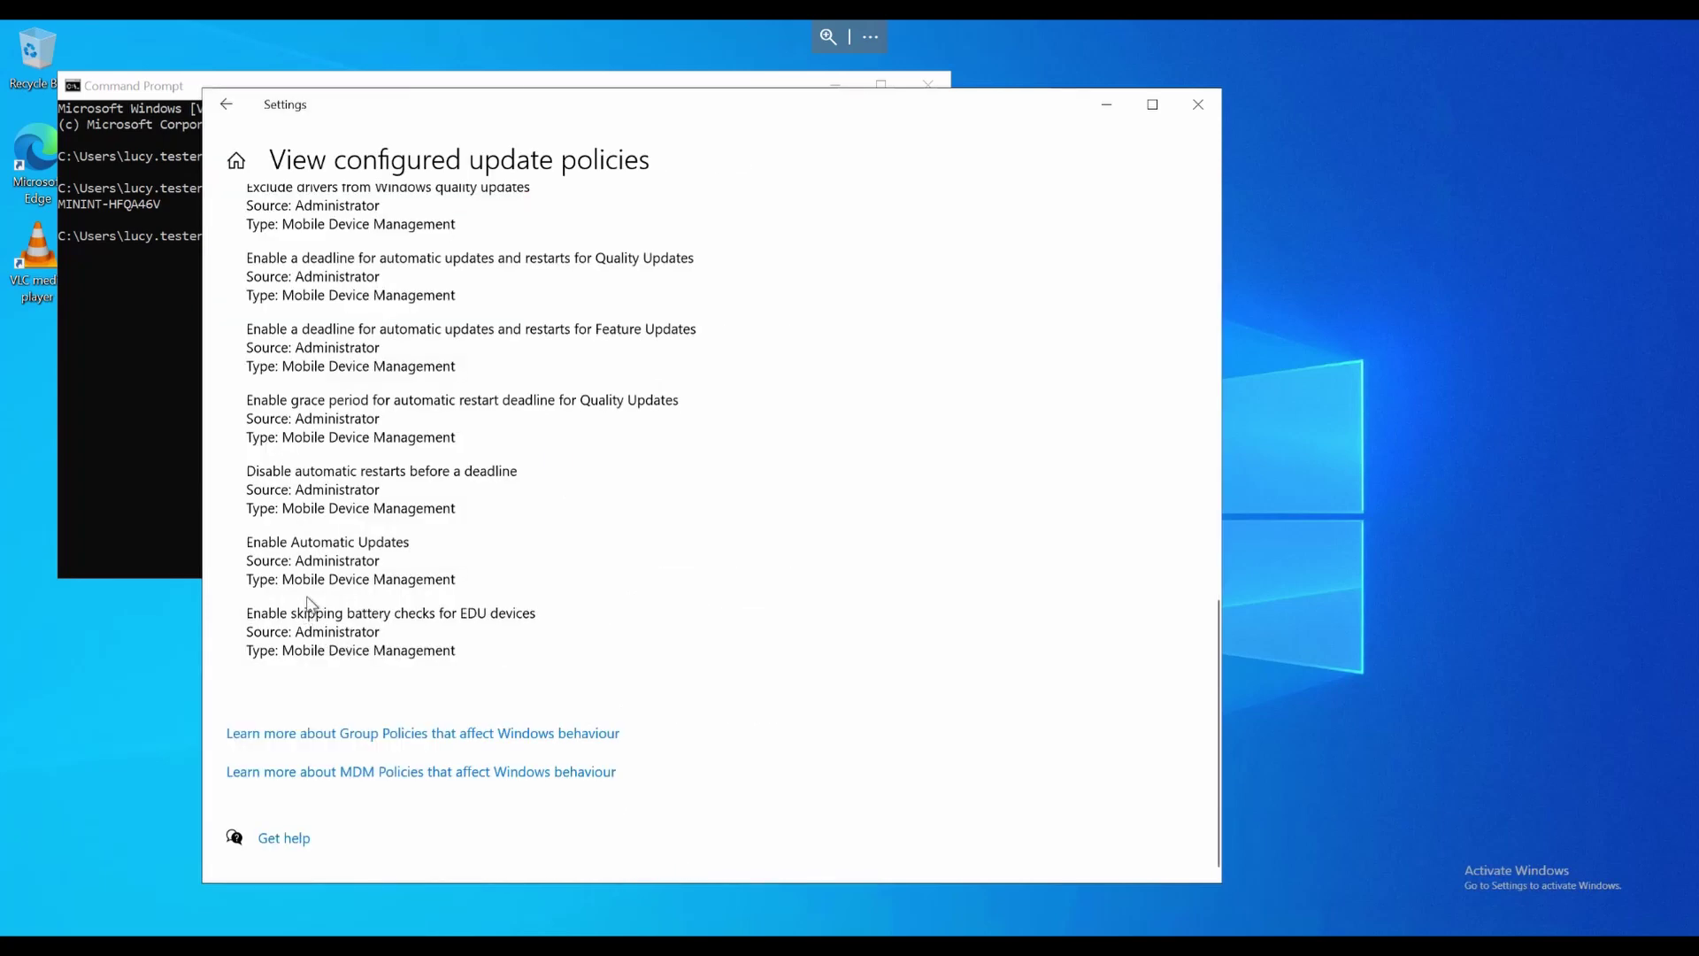
pyautogui.scroll(4, 324, 530)
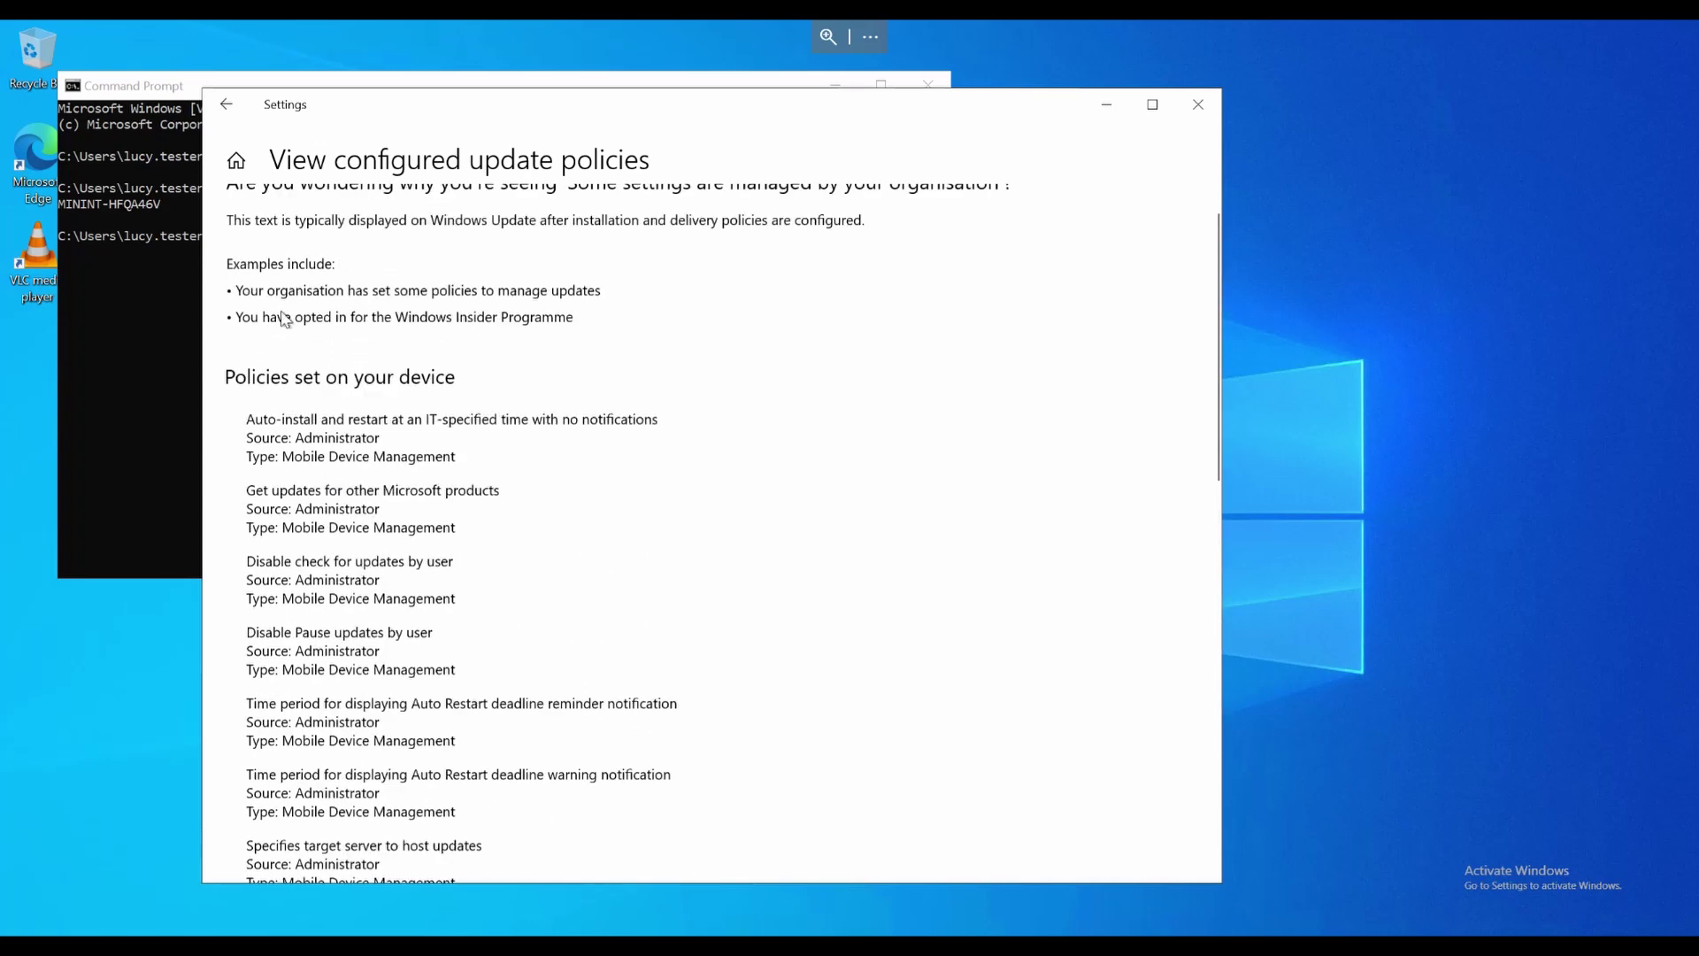
pyautogui.scroll(1, 284, 319)
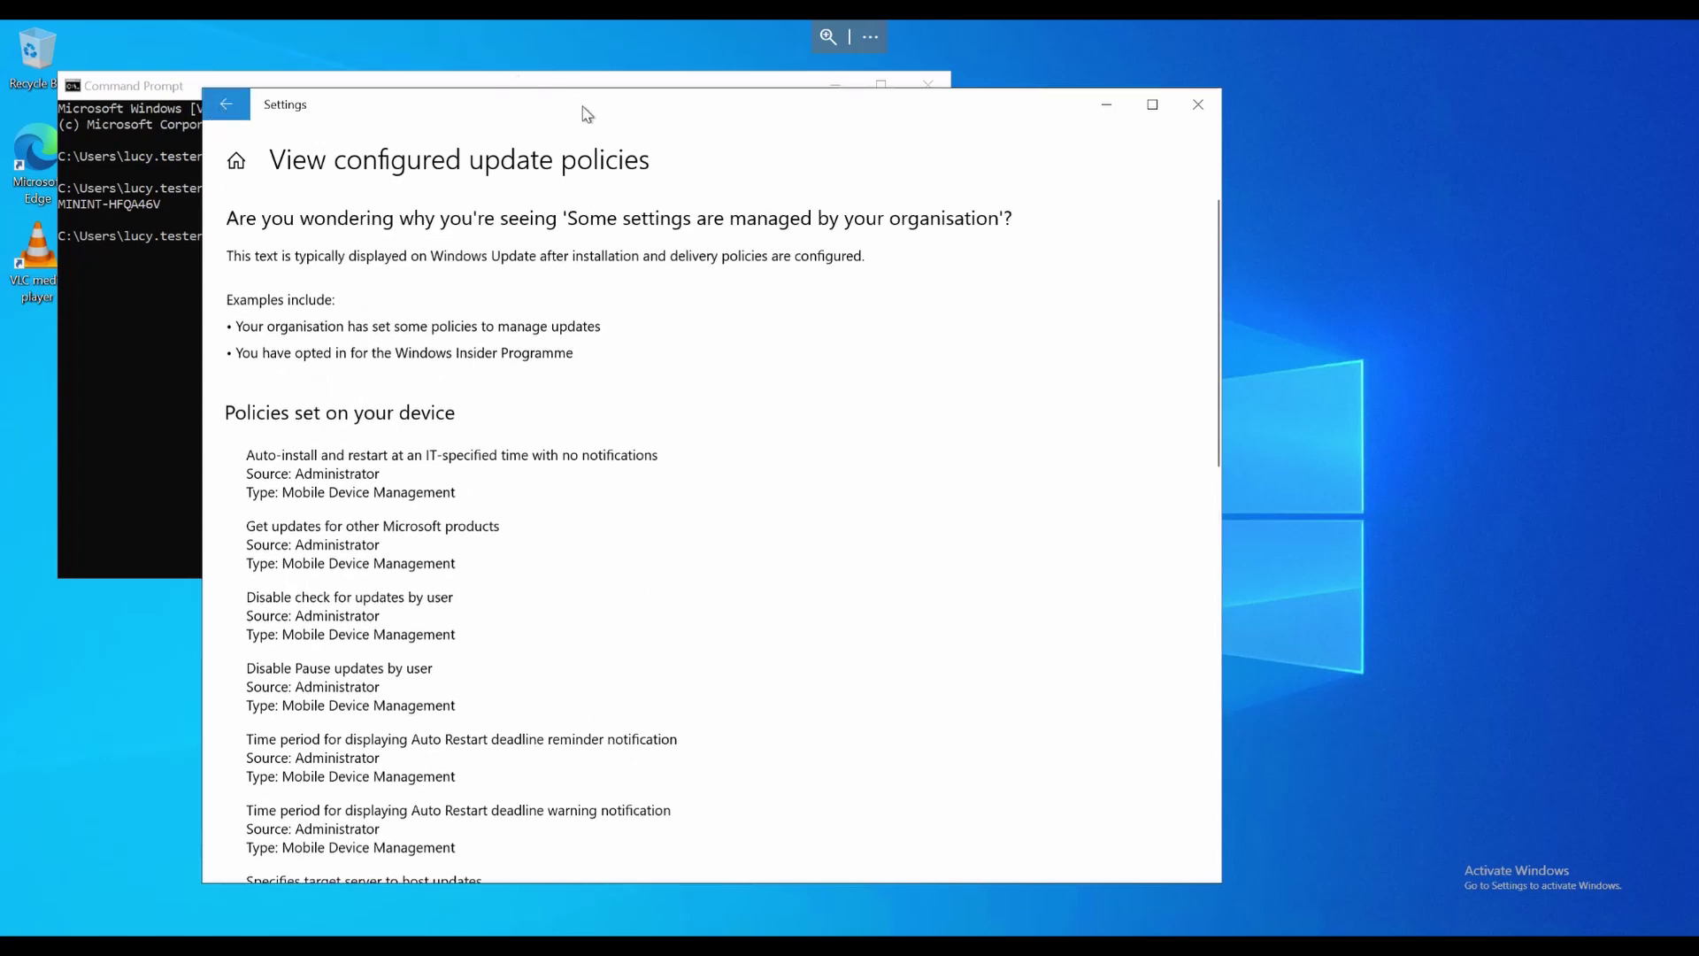
pyautogui.hotkey('alt', 'Left')
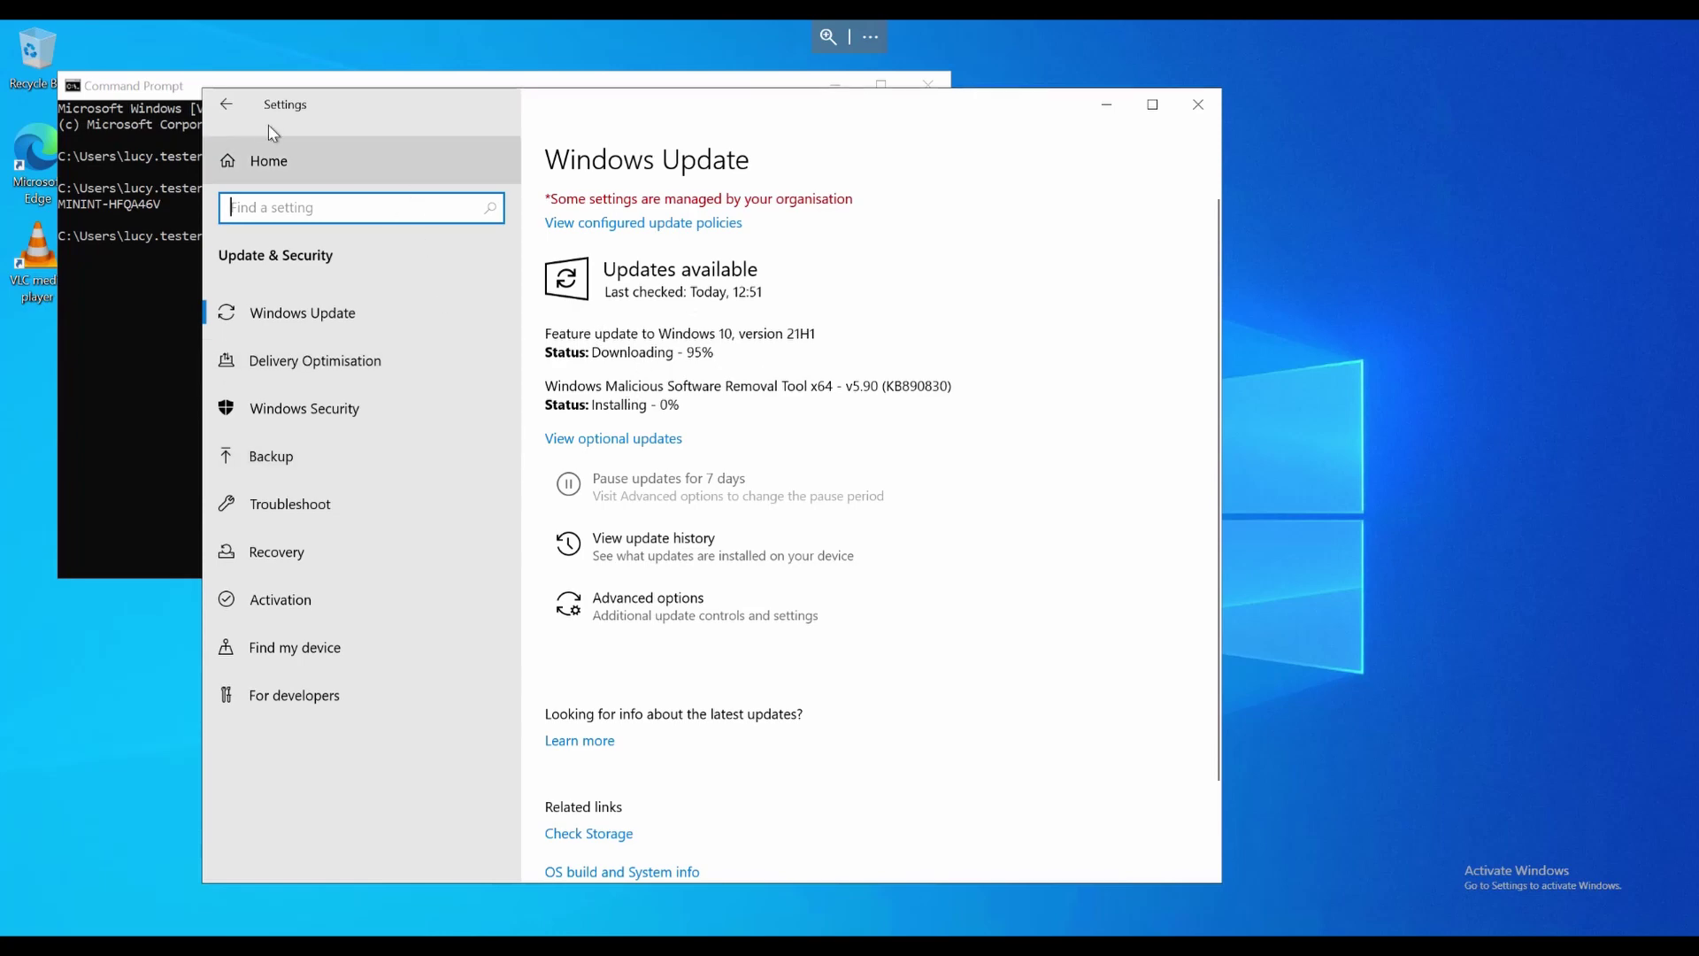
# - Open Accounts > Access work or school from the Settings home to check the work connection
pyautogui.click(283, 160)
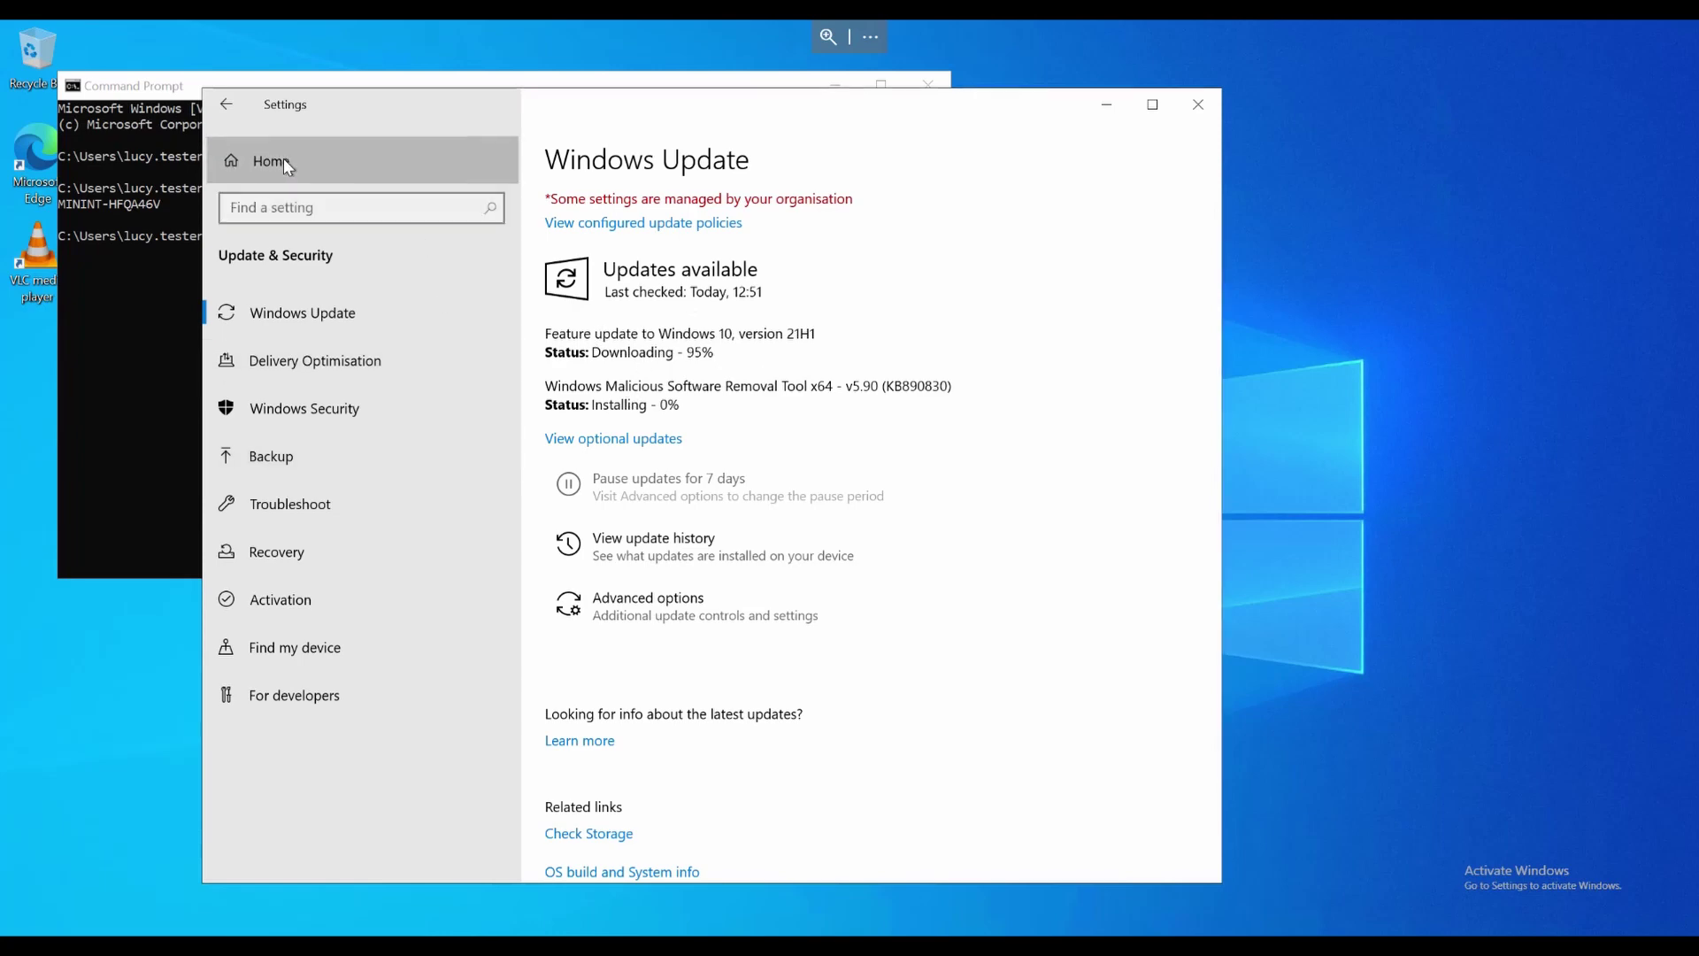
pyautogui.click(455, 557)
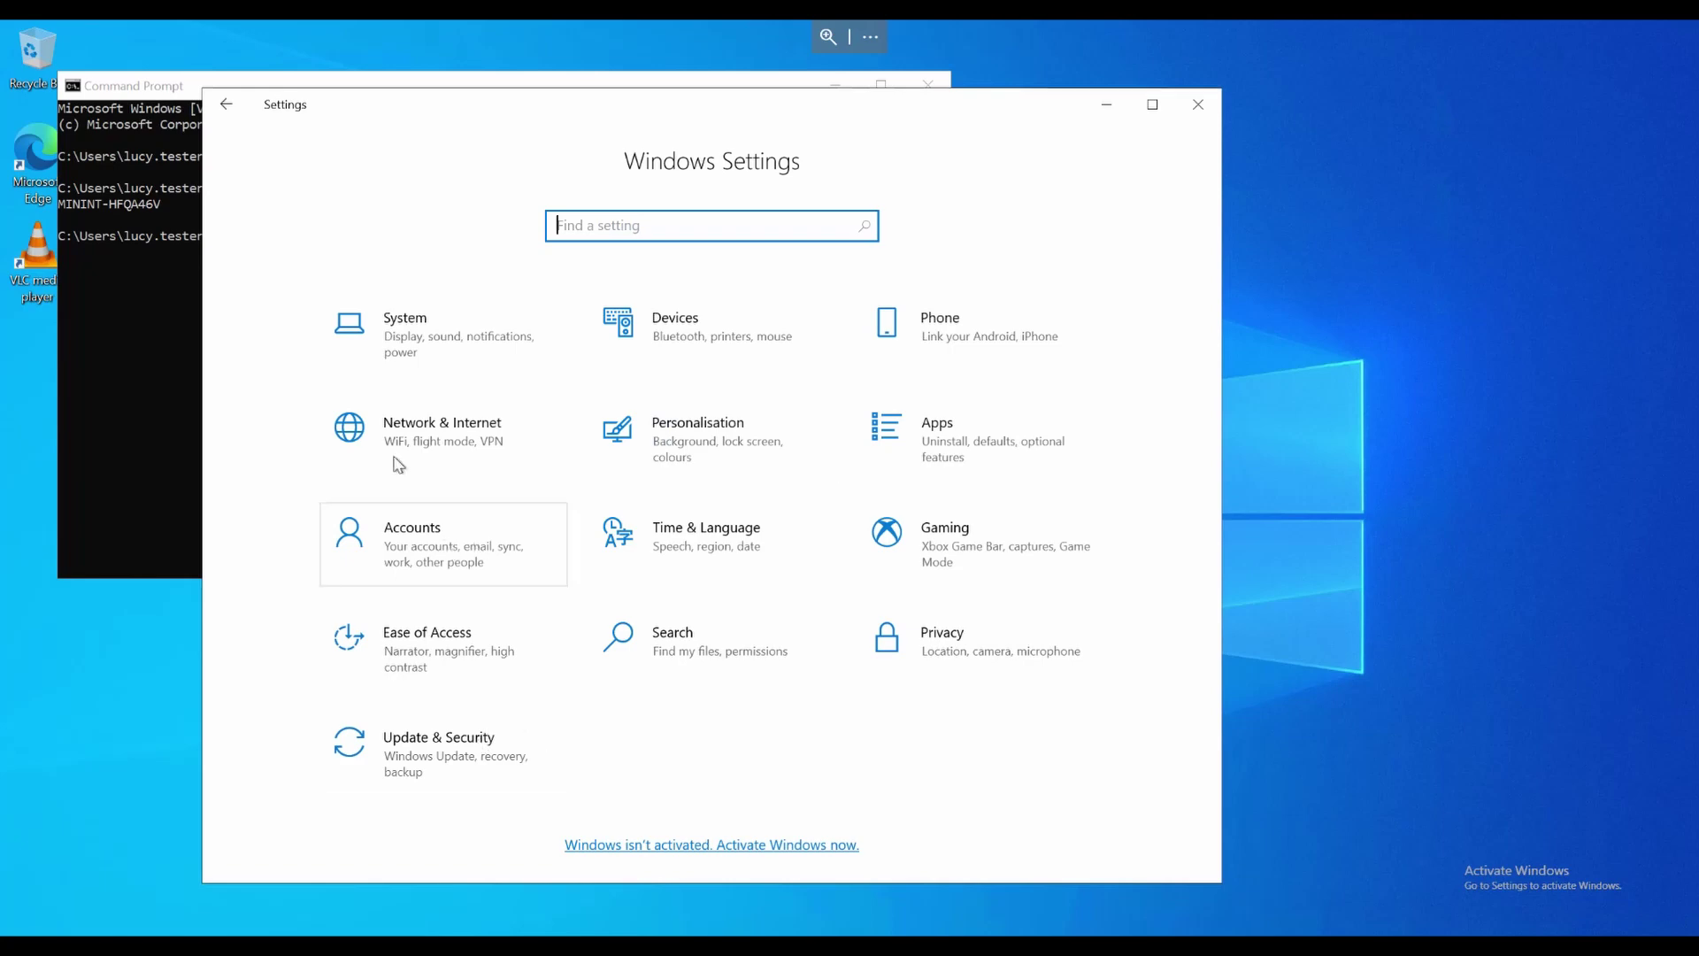
pyautogui.click(358, 455)
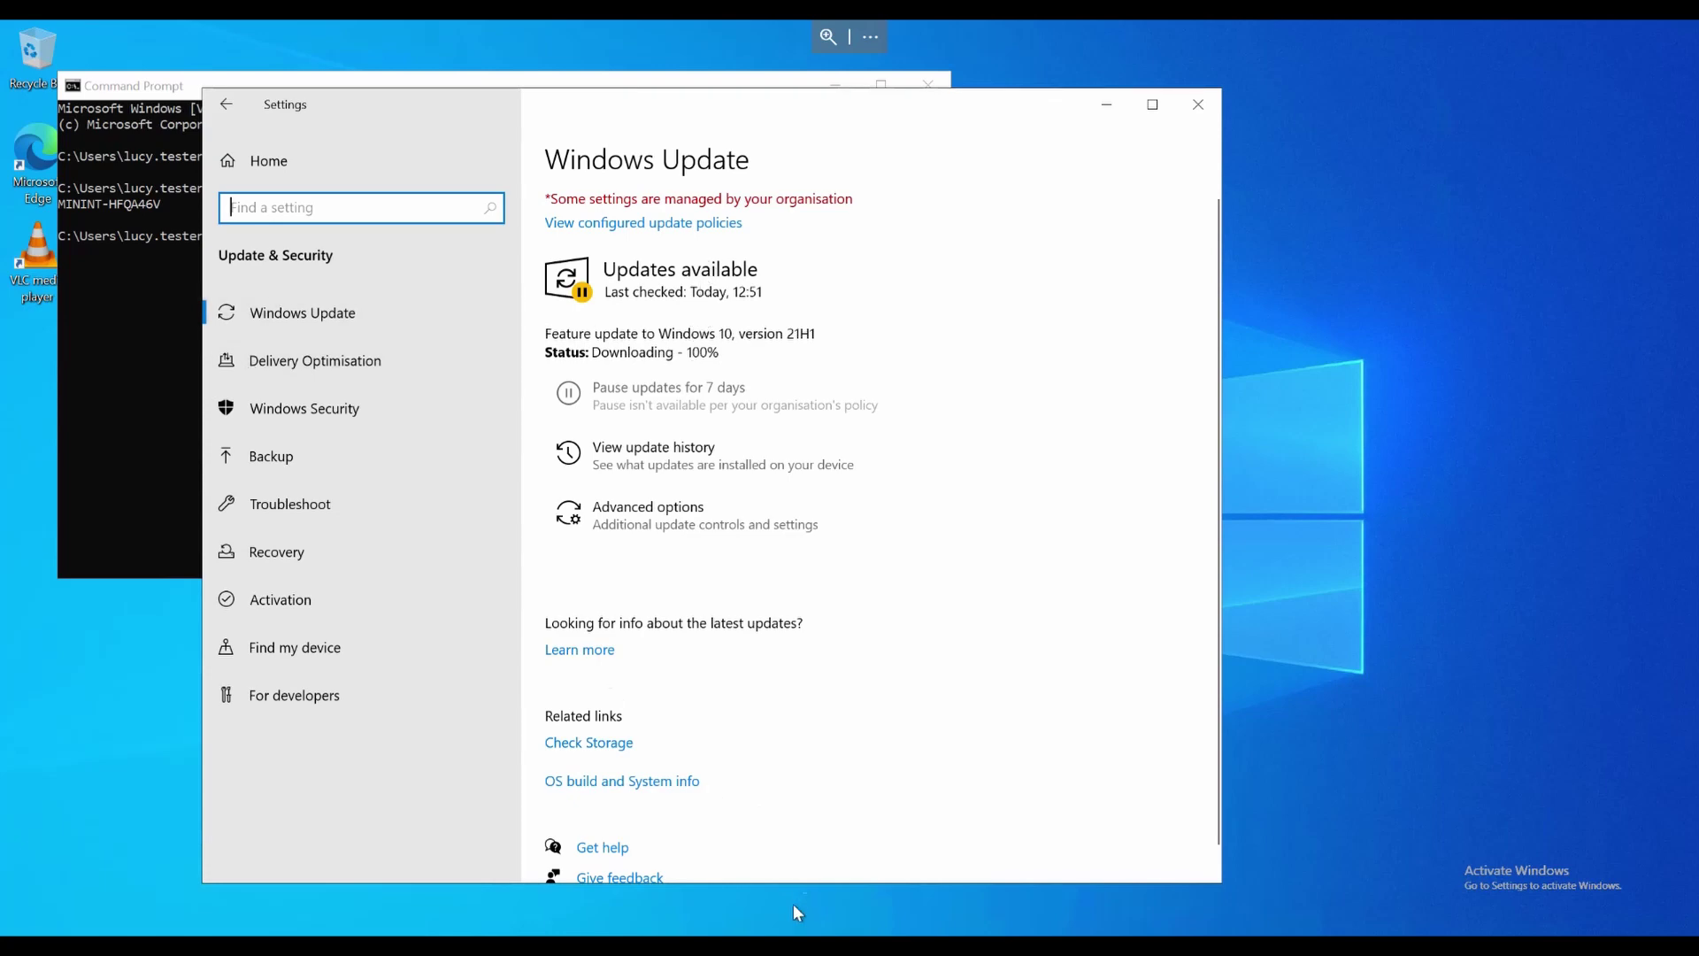
# - Run winver to confirm the machine still runs 20H2 build 19042.985, then return to Windows Update
pyautogui.click(778, 539)
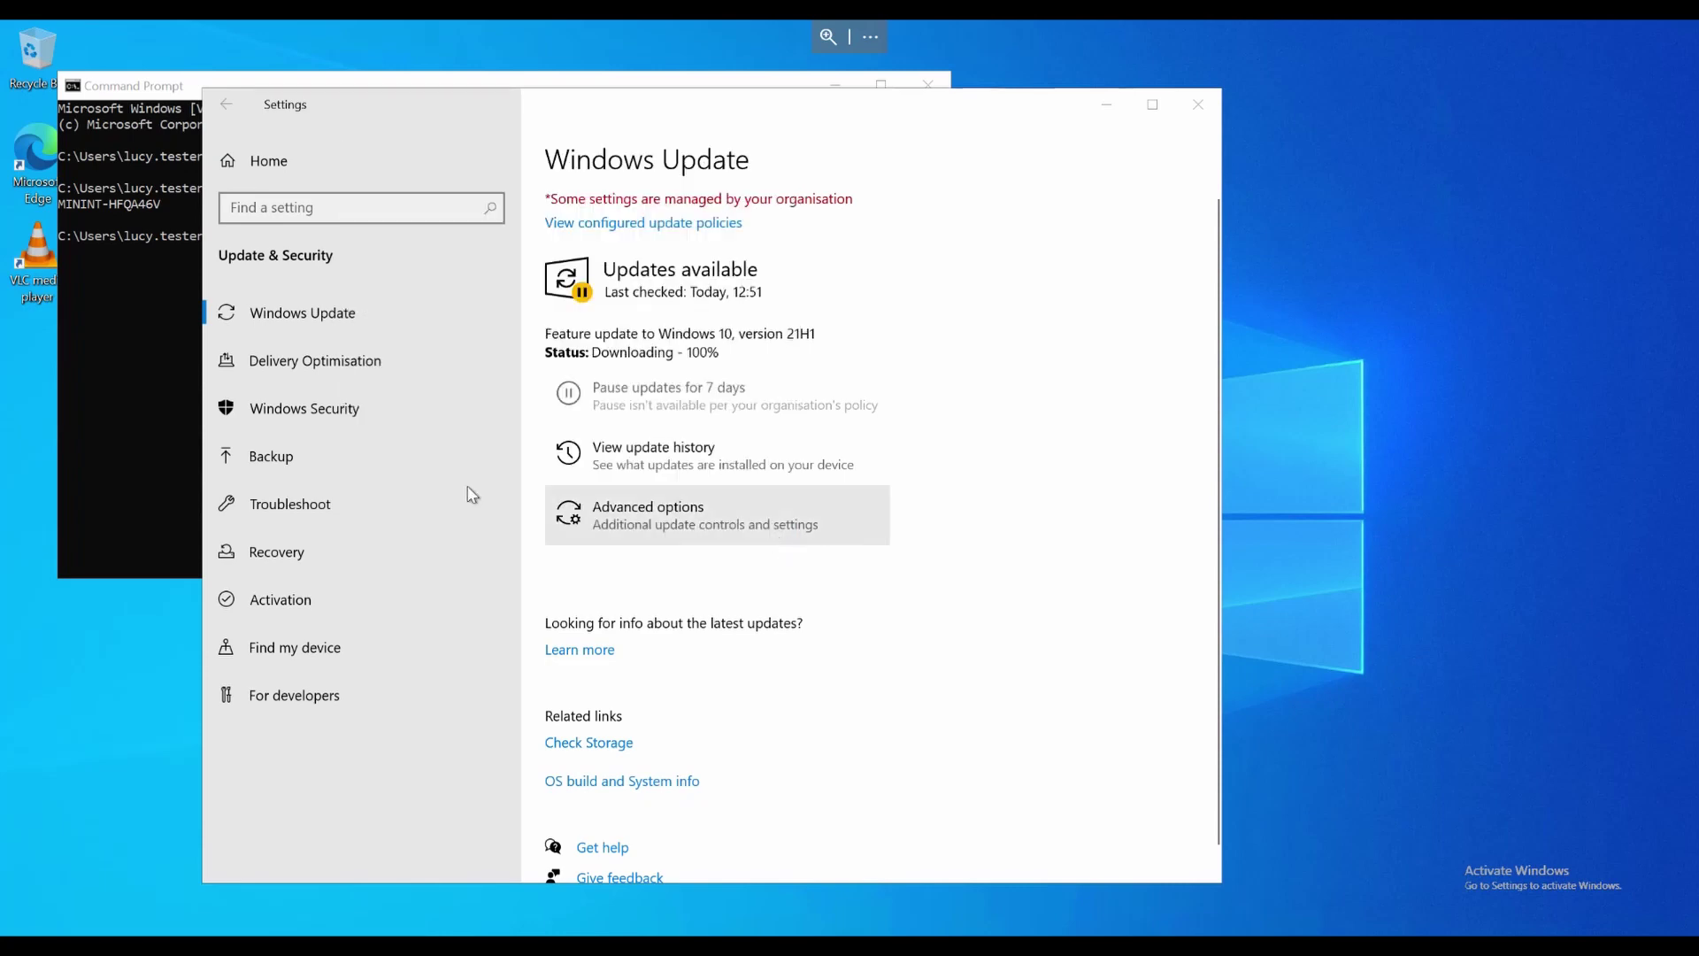
pyautogui.click(163, 400)
pyautogui.write('winver')
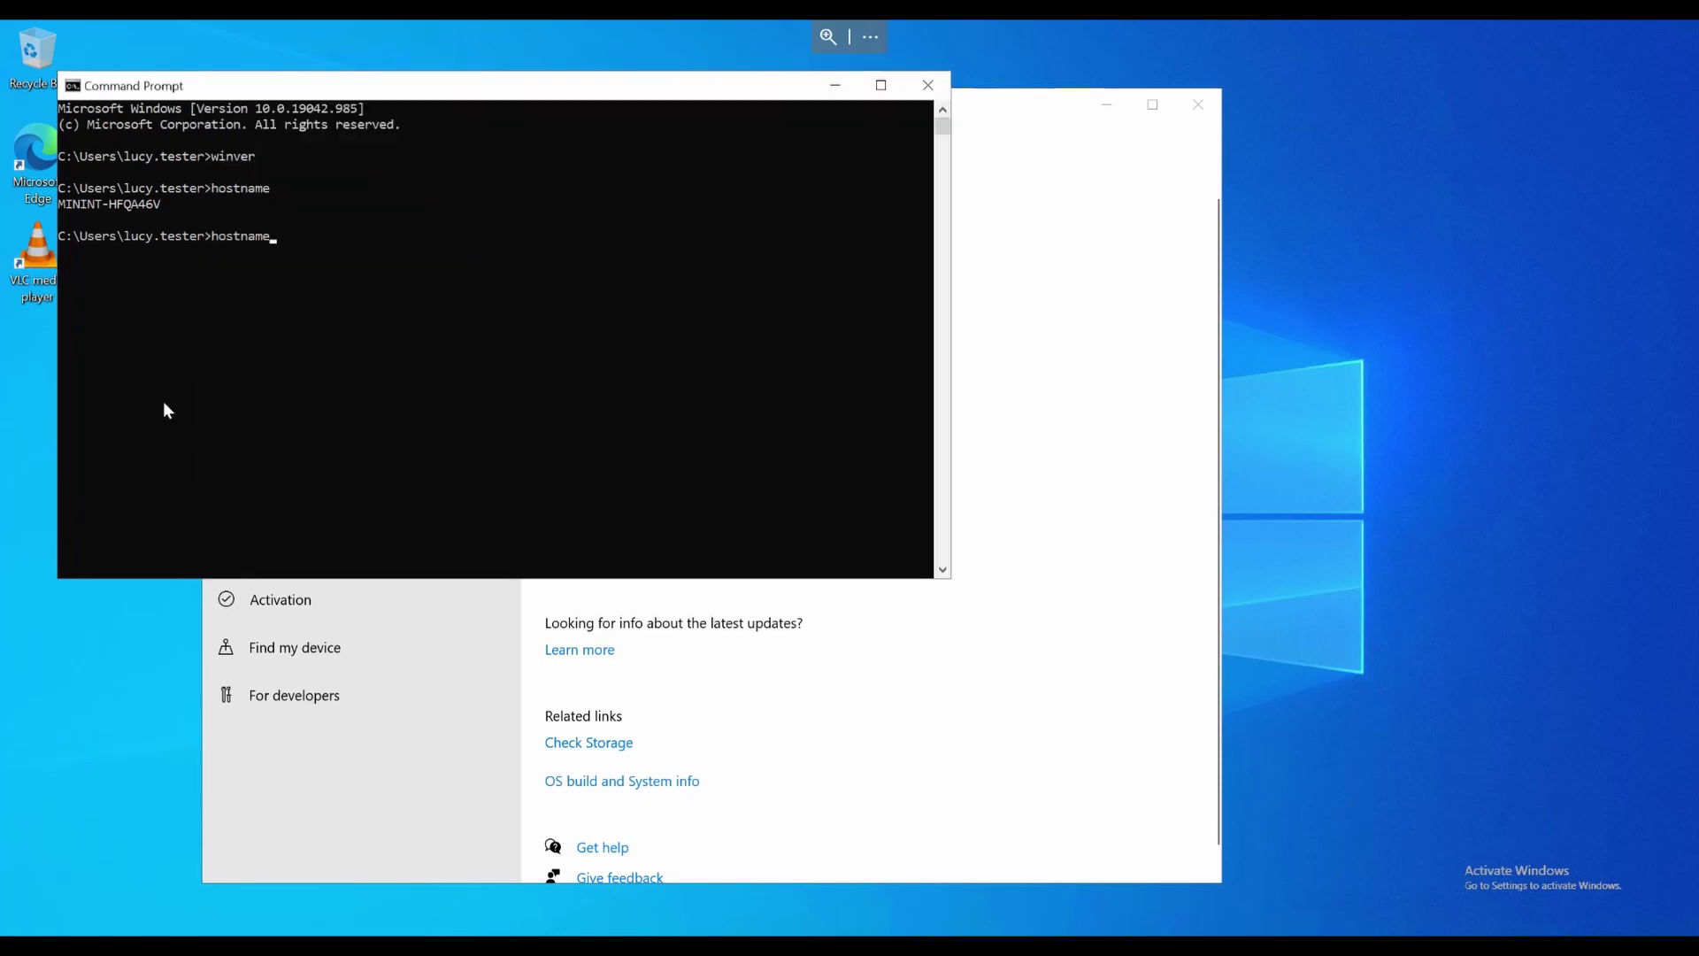
pyautogui.press('Return')
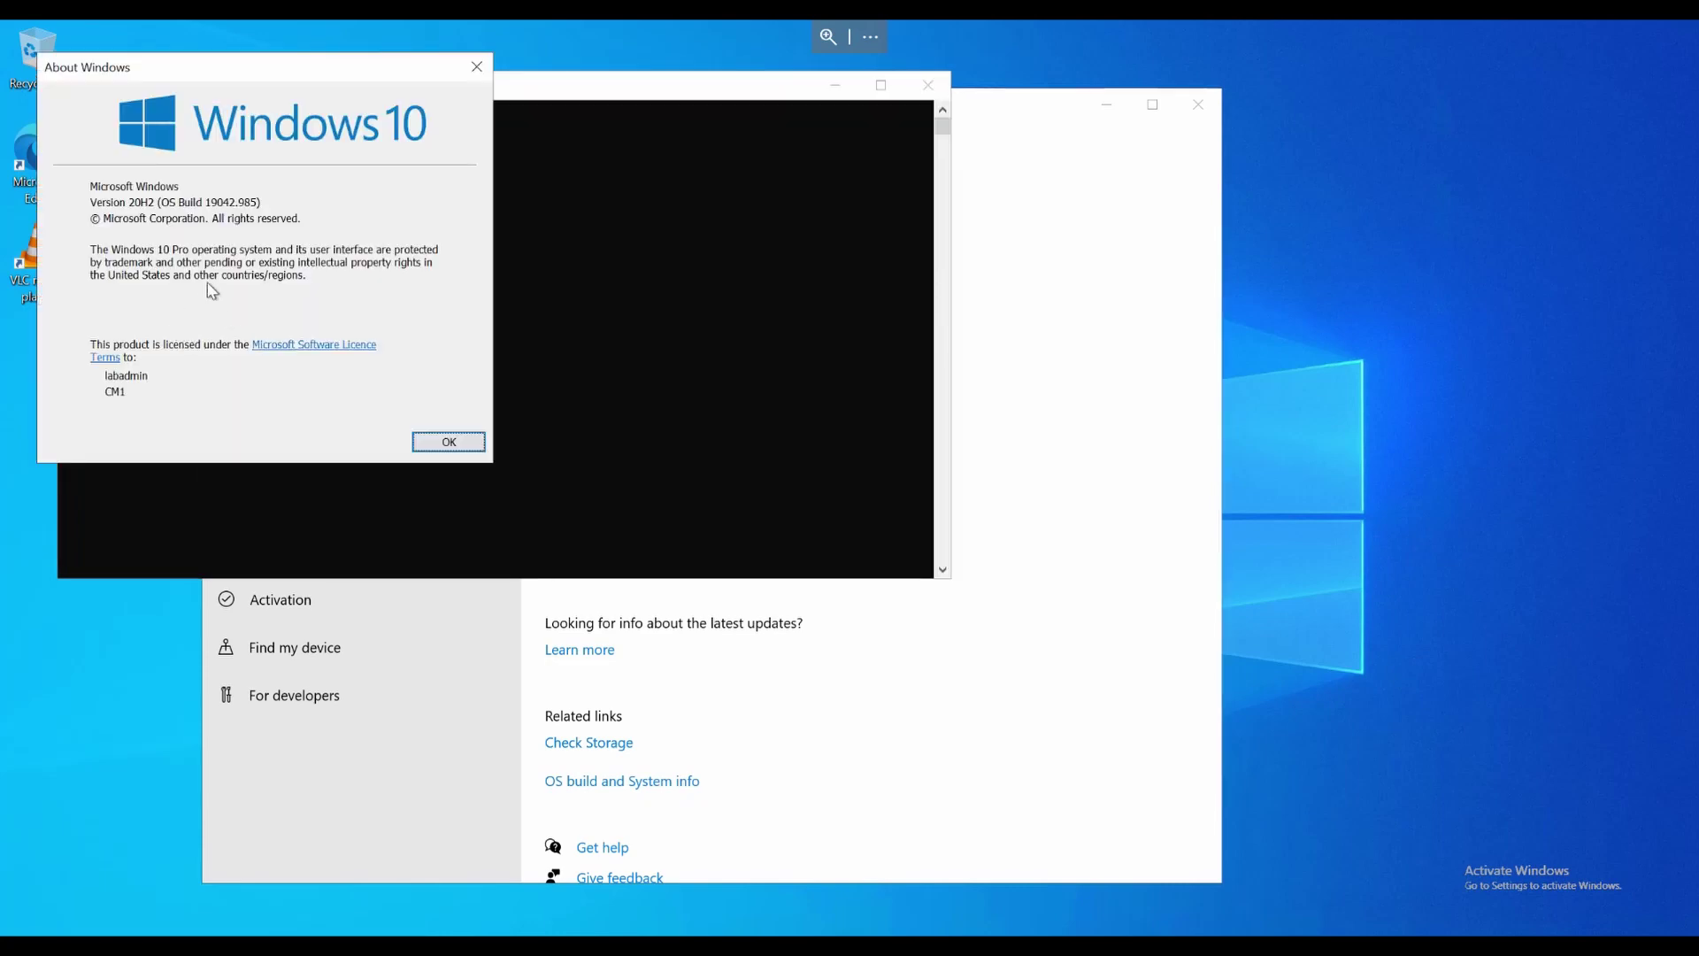
pyautogui.click(434, 441)
pyautogui.click(893, 588)
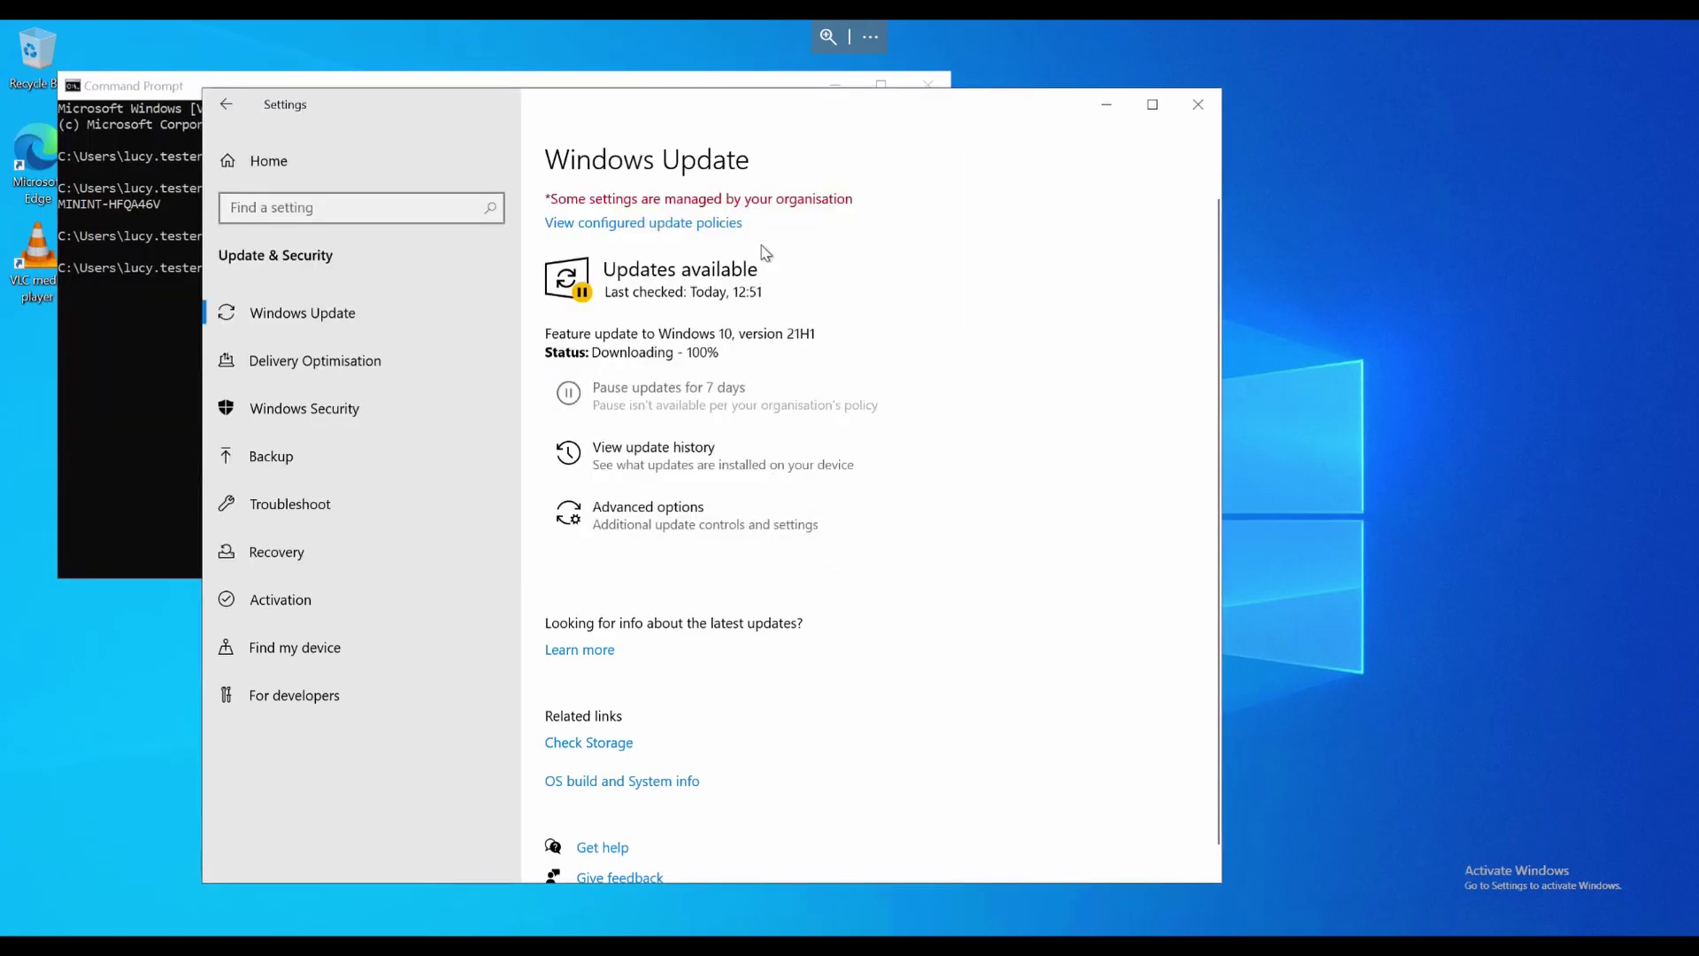
pyautogui.click(715, 476)
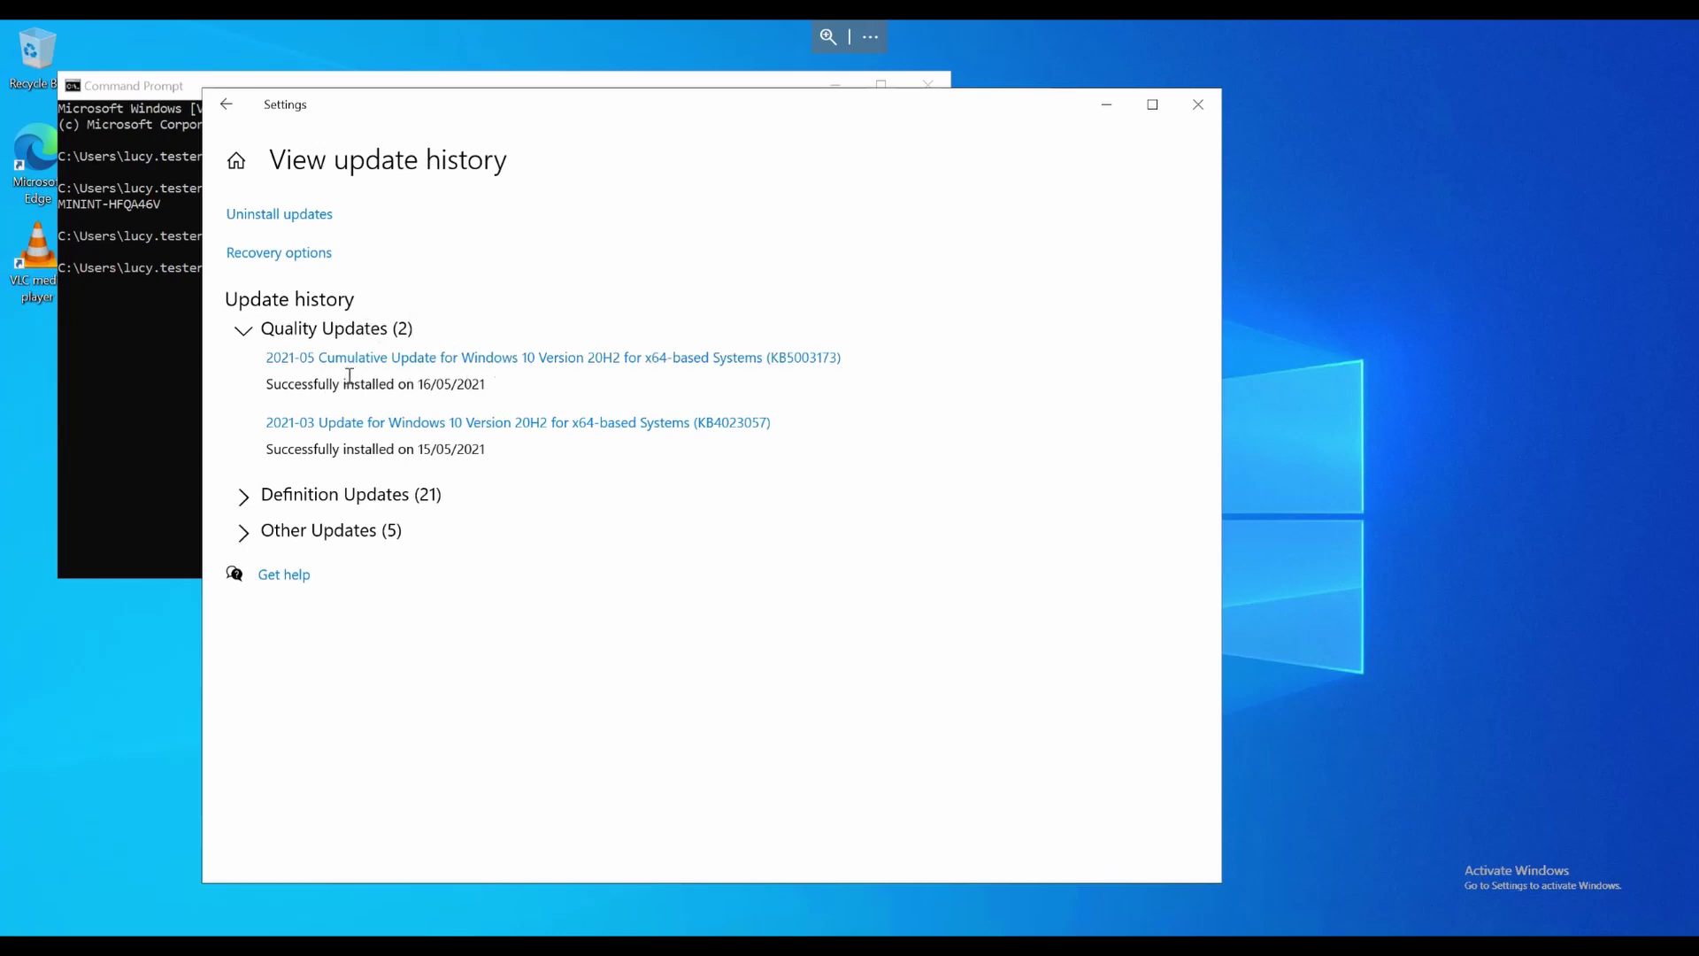
pyautogui.click(227, 104)
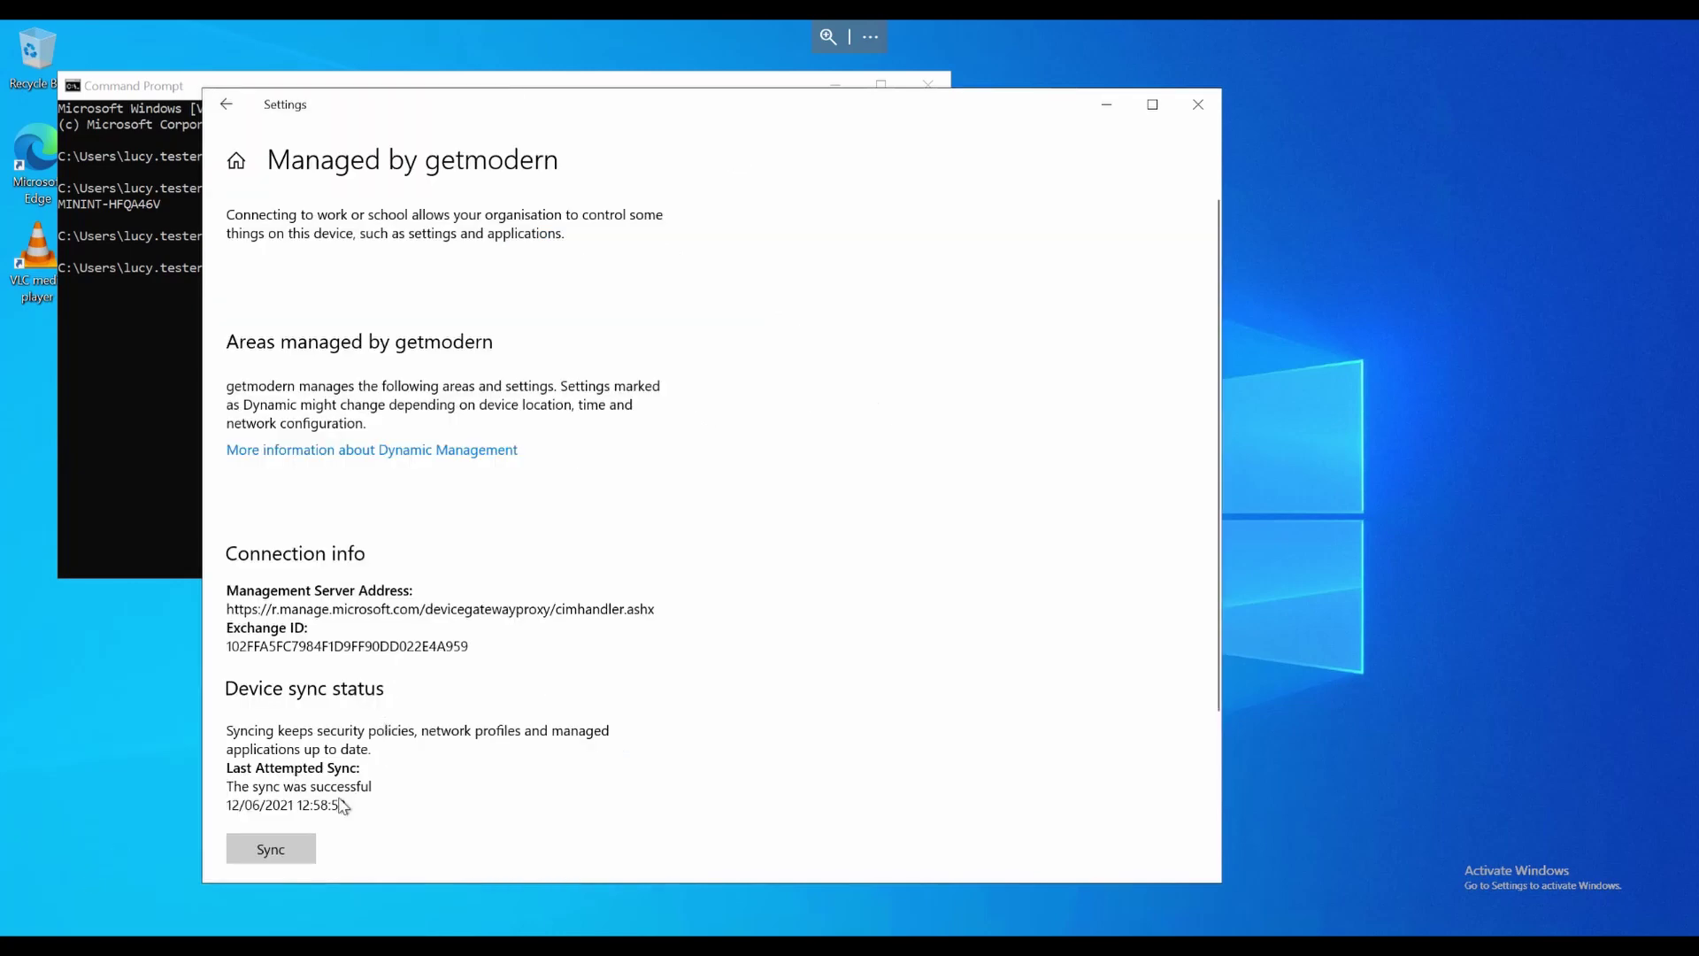
pyautogui.click(232, 108)
pyautogui.click(435, 746)
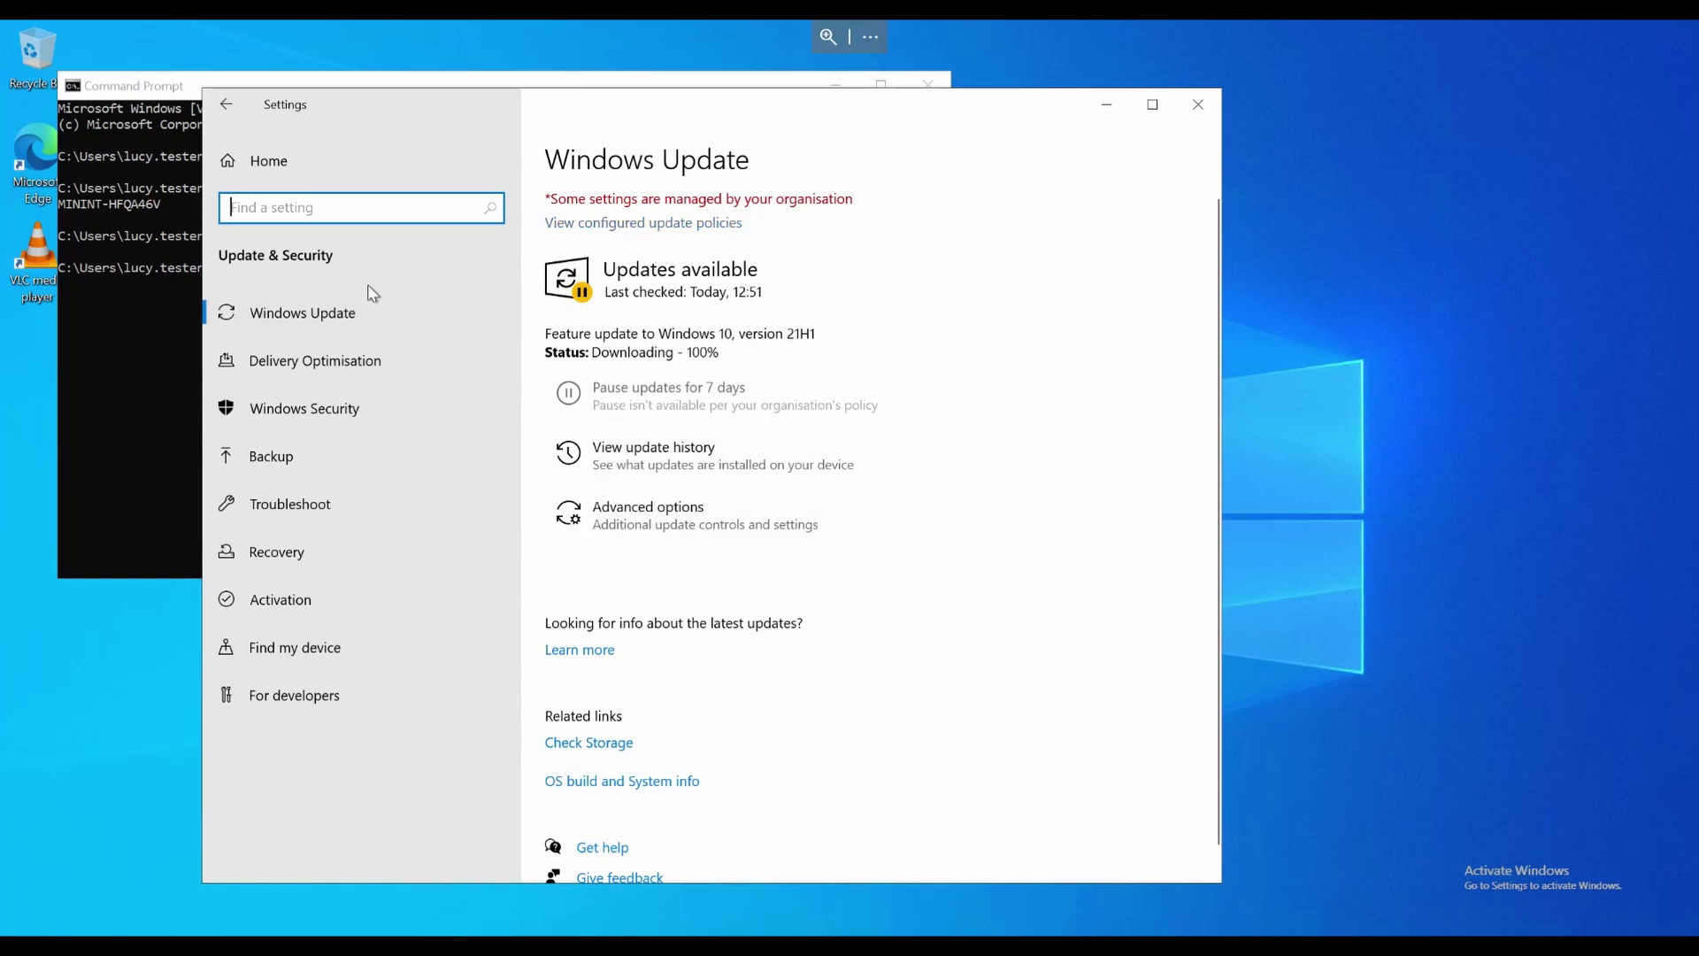
# - Reopen Windows Update to follow the 21H1 feature update through installation and restart
pyautogui.click(358, 319)
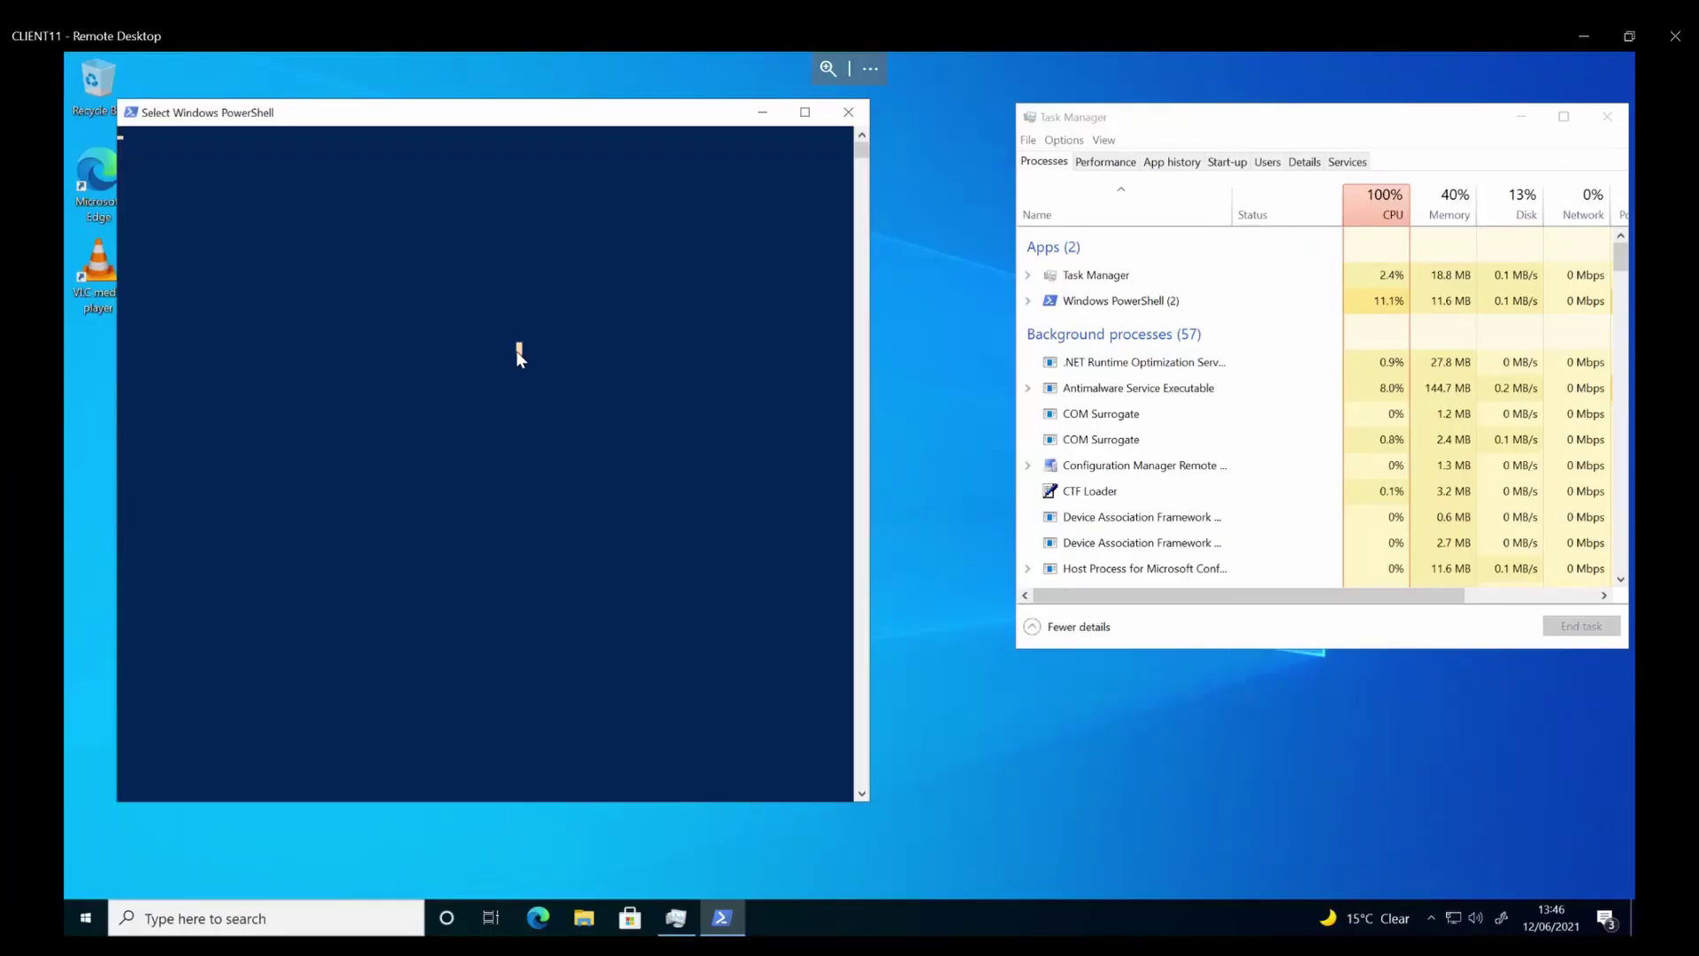
# - Check the client's clock and confirm About Windows reports version 21H1, OS Build 19043.1052
pyautogui.press('Return')
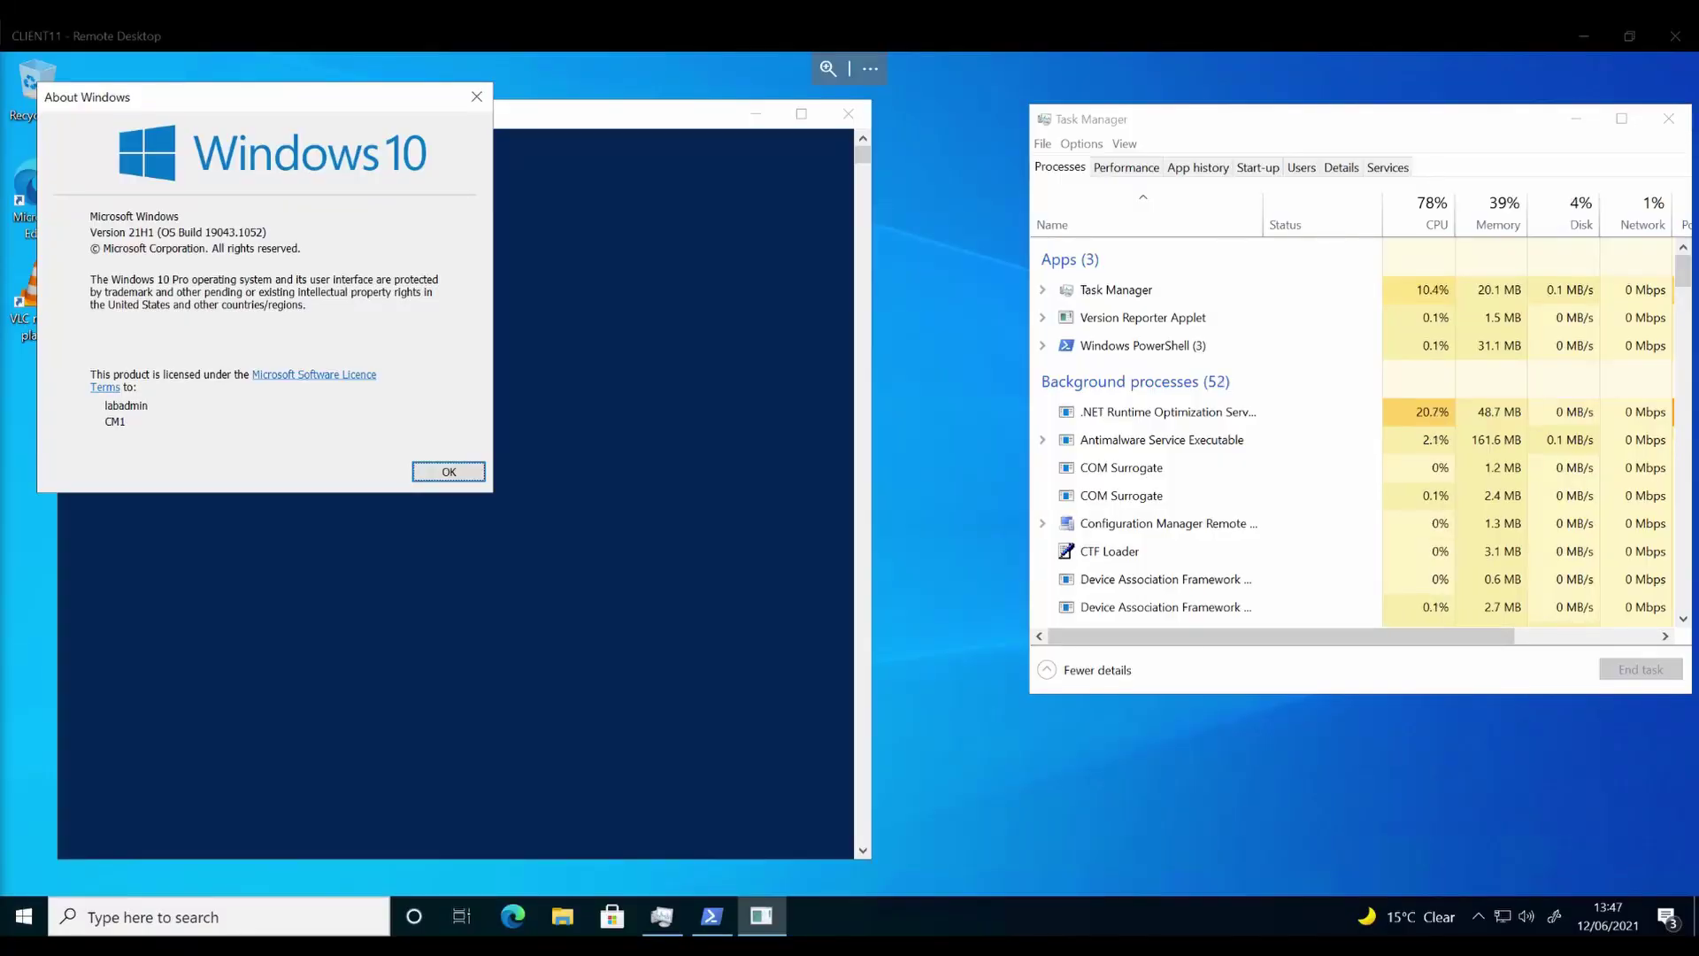
pyautogui.click(1601, 916)
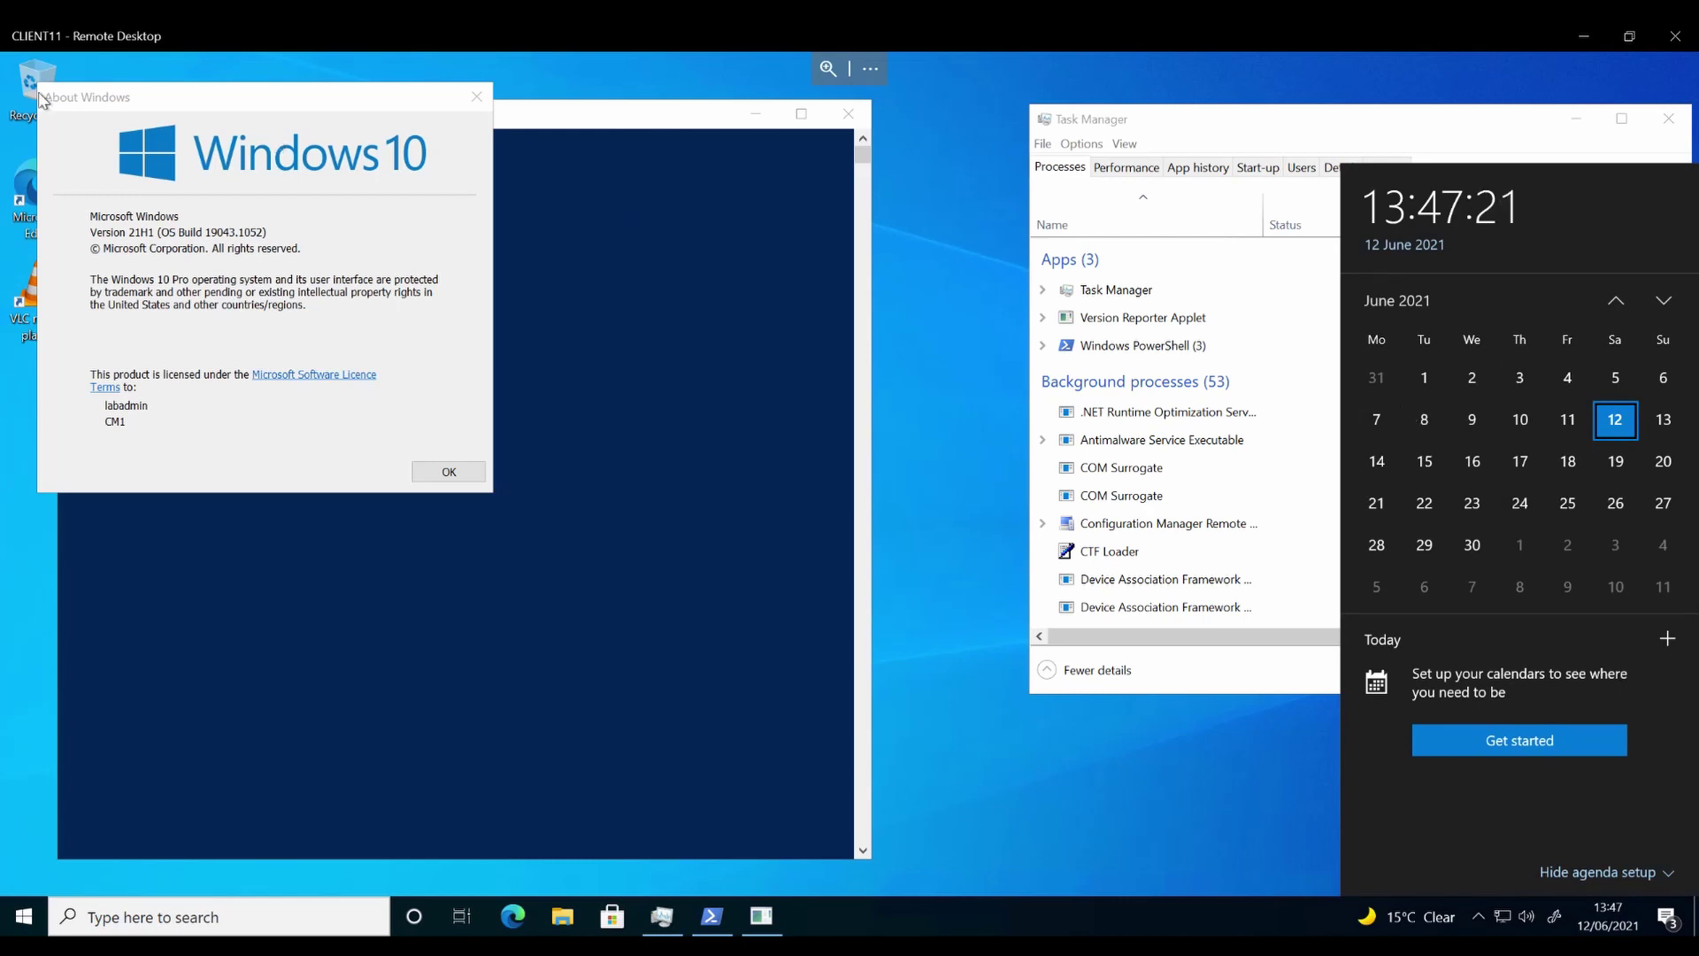
pyautogui.click(142, 110)
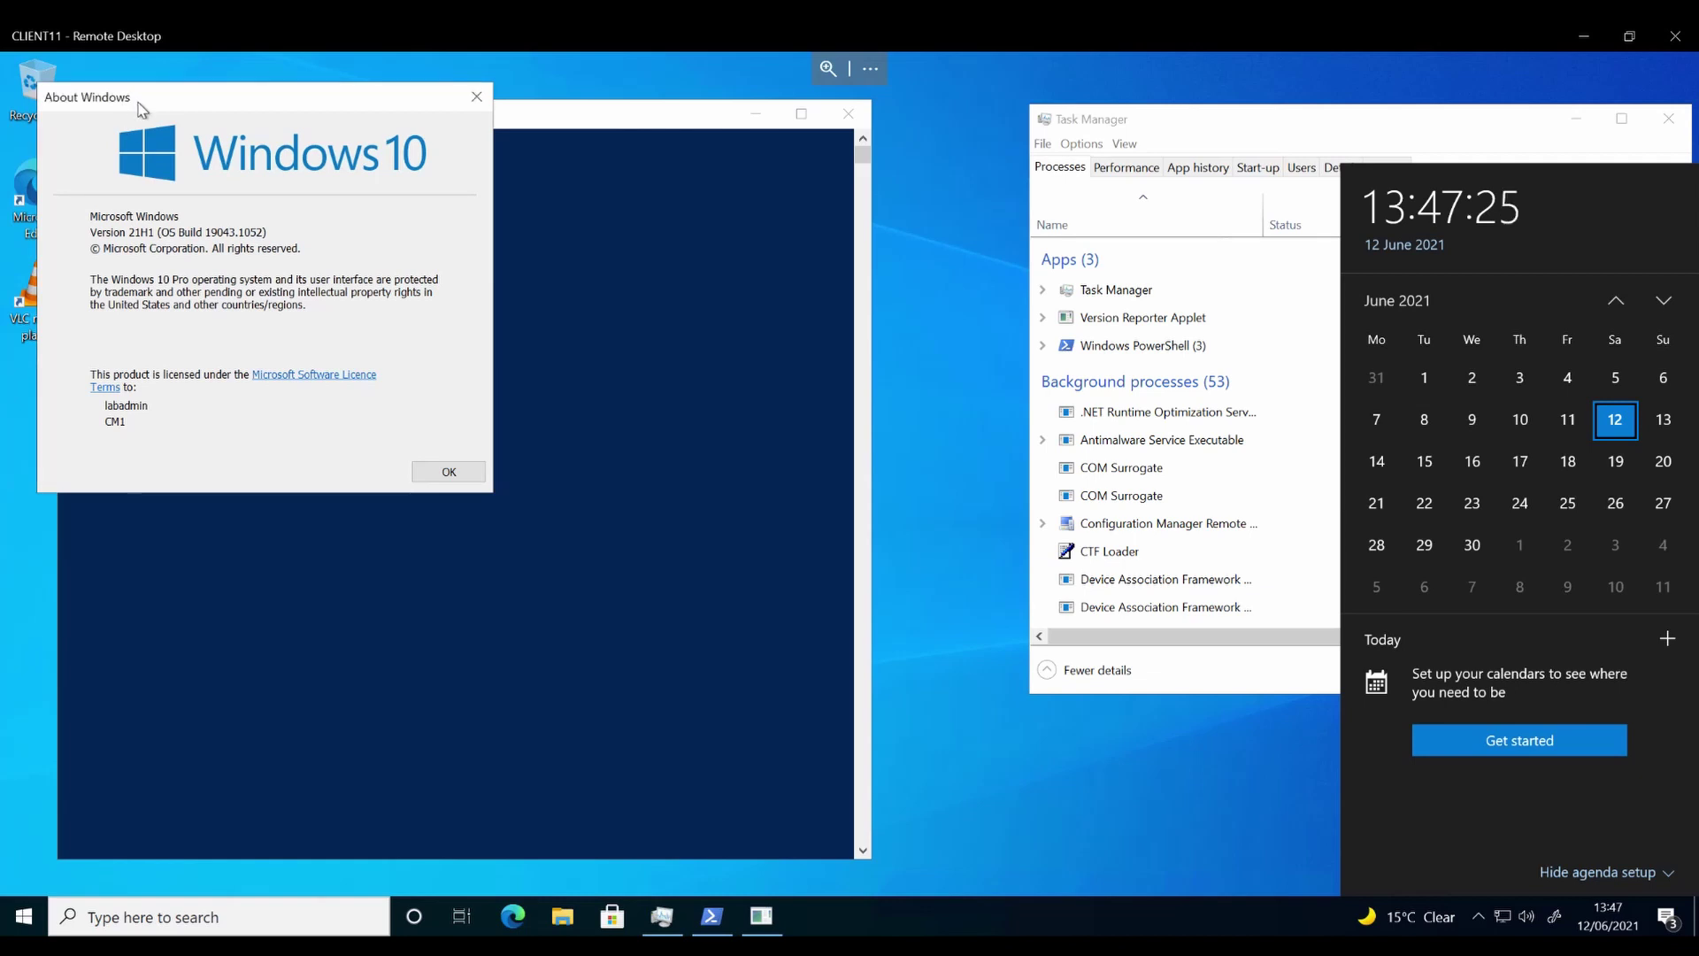